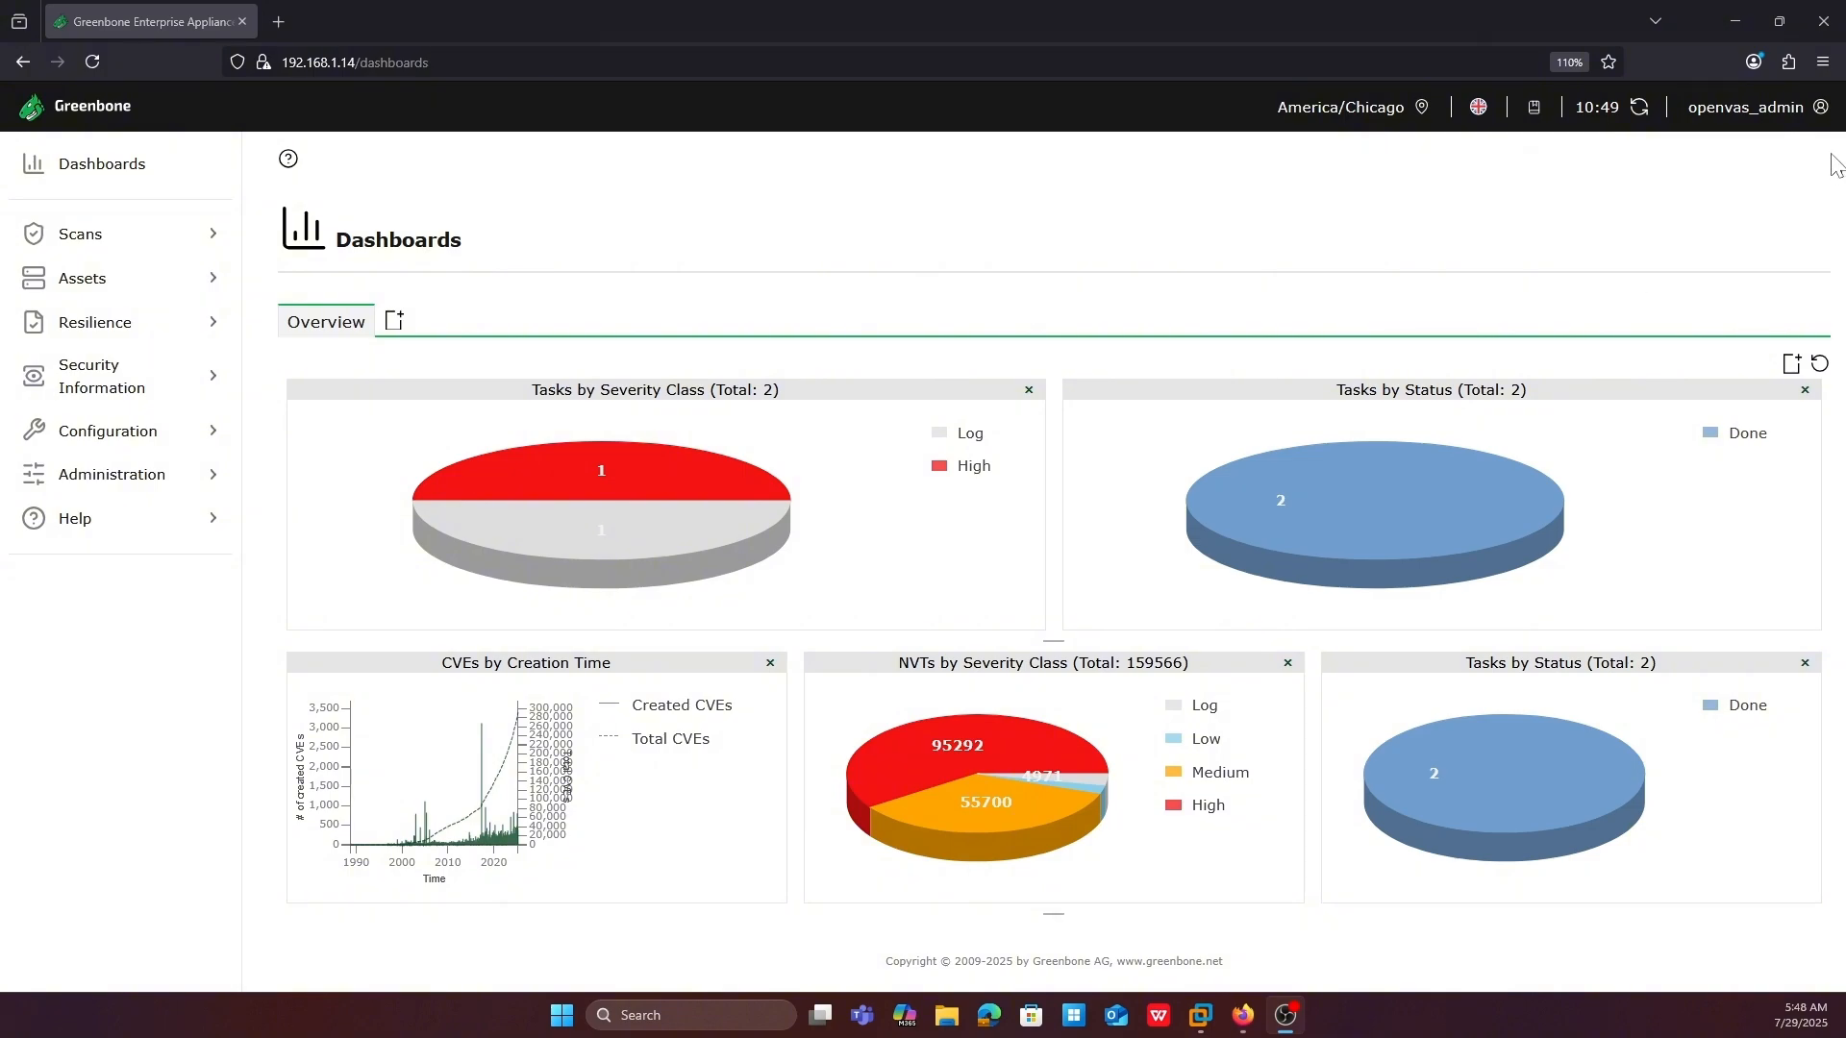
Open the account's user settings and review the General, Severity, Defaults and Filters sections
mouse_move(1793, 114)
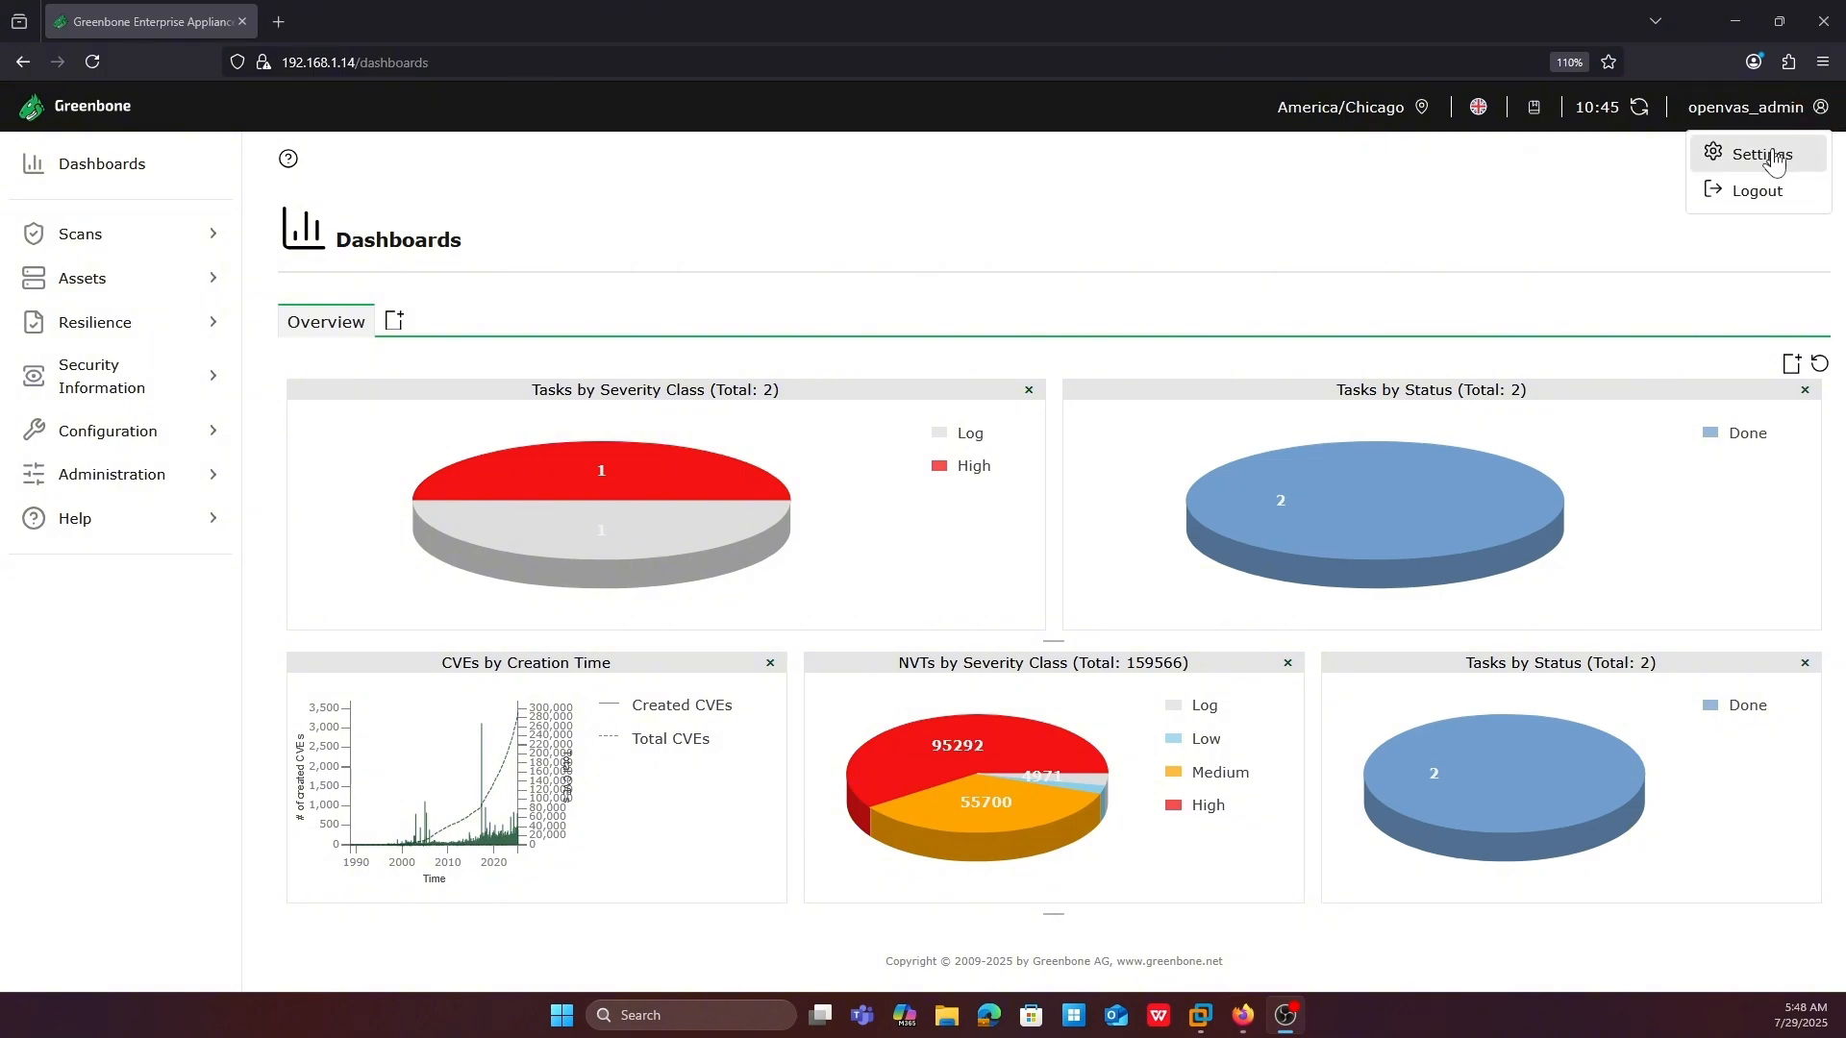
click(1769, 154)
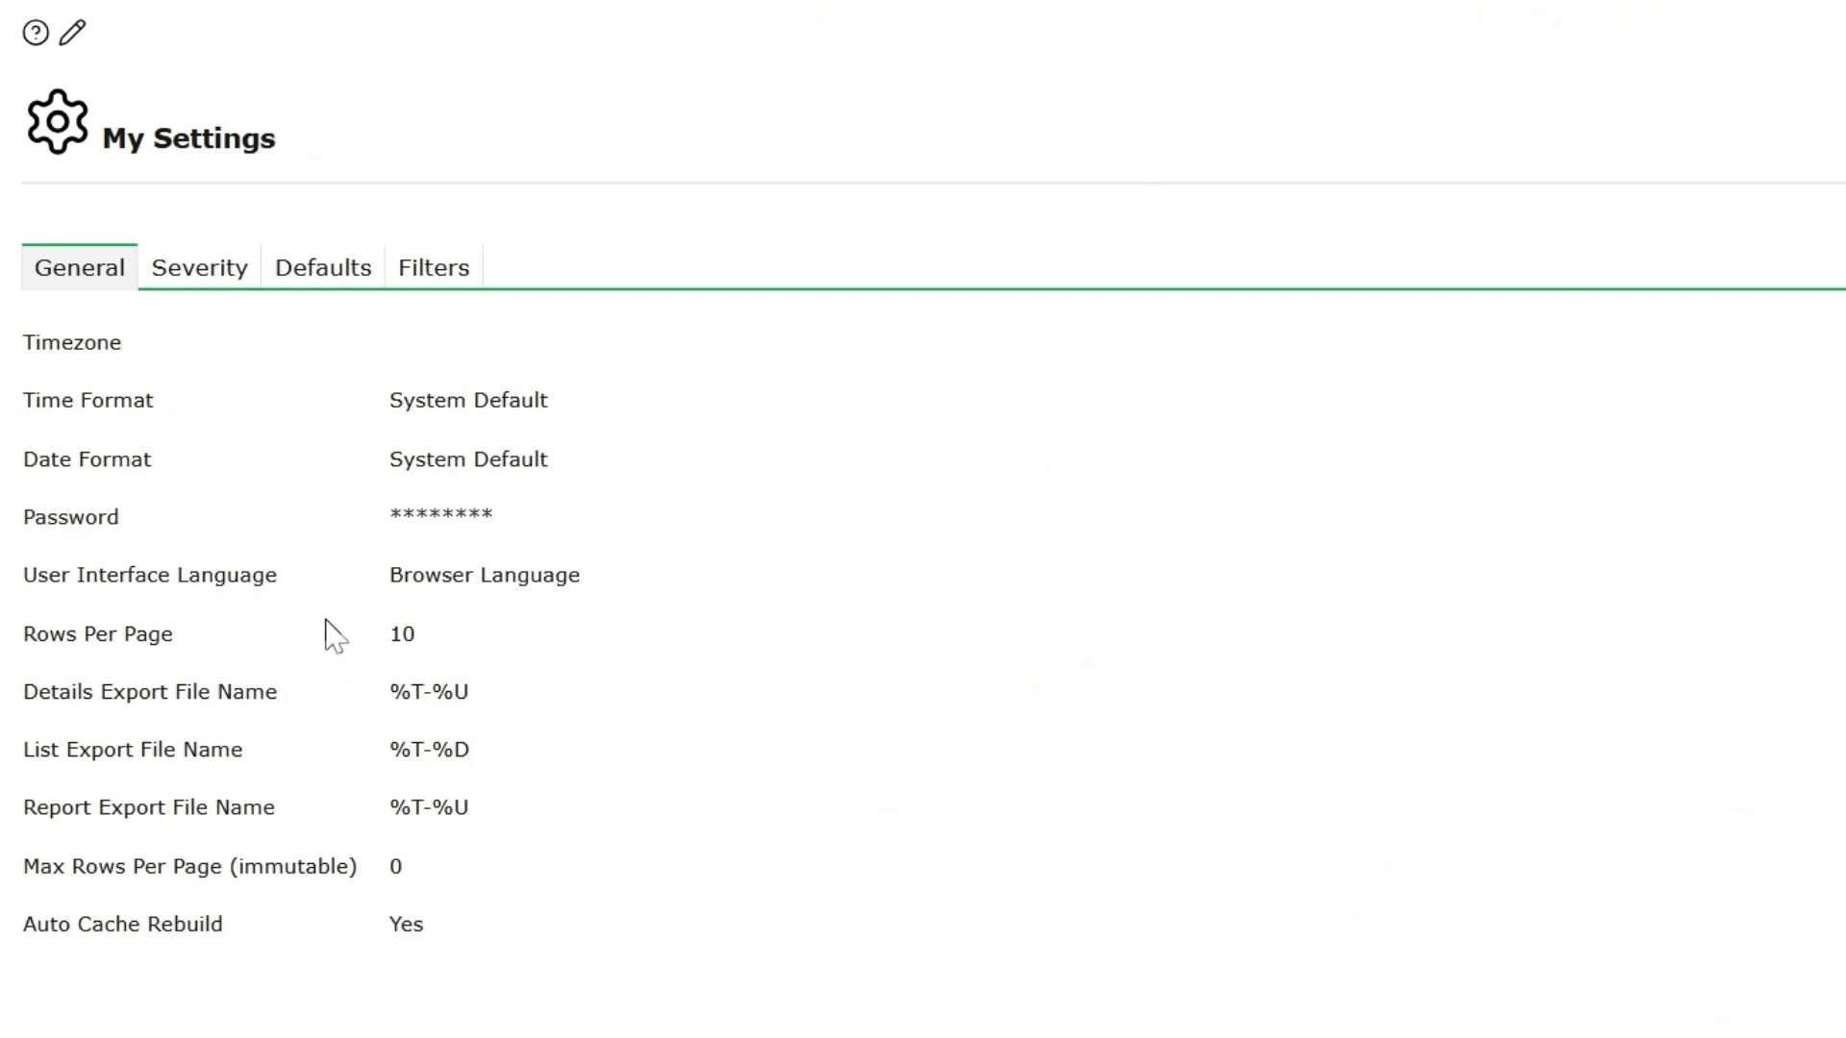
mouse_move(329, 623)
click(179, 280)
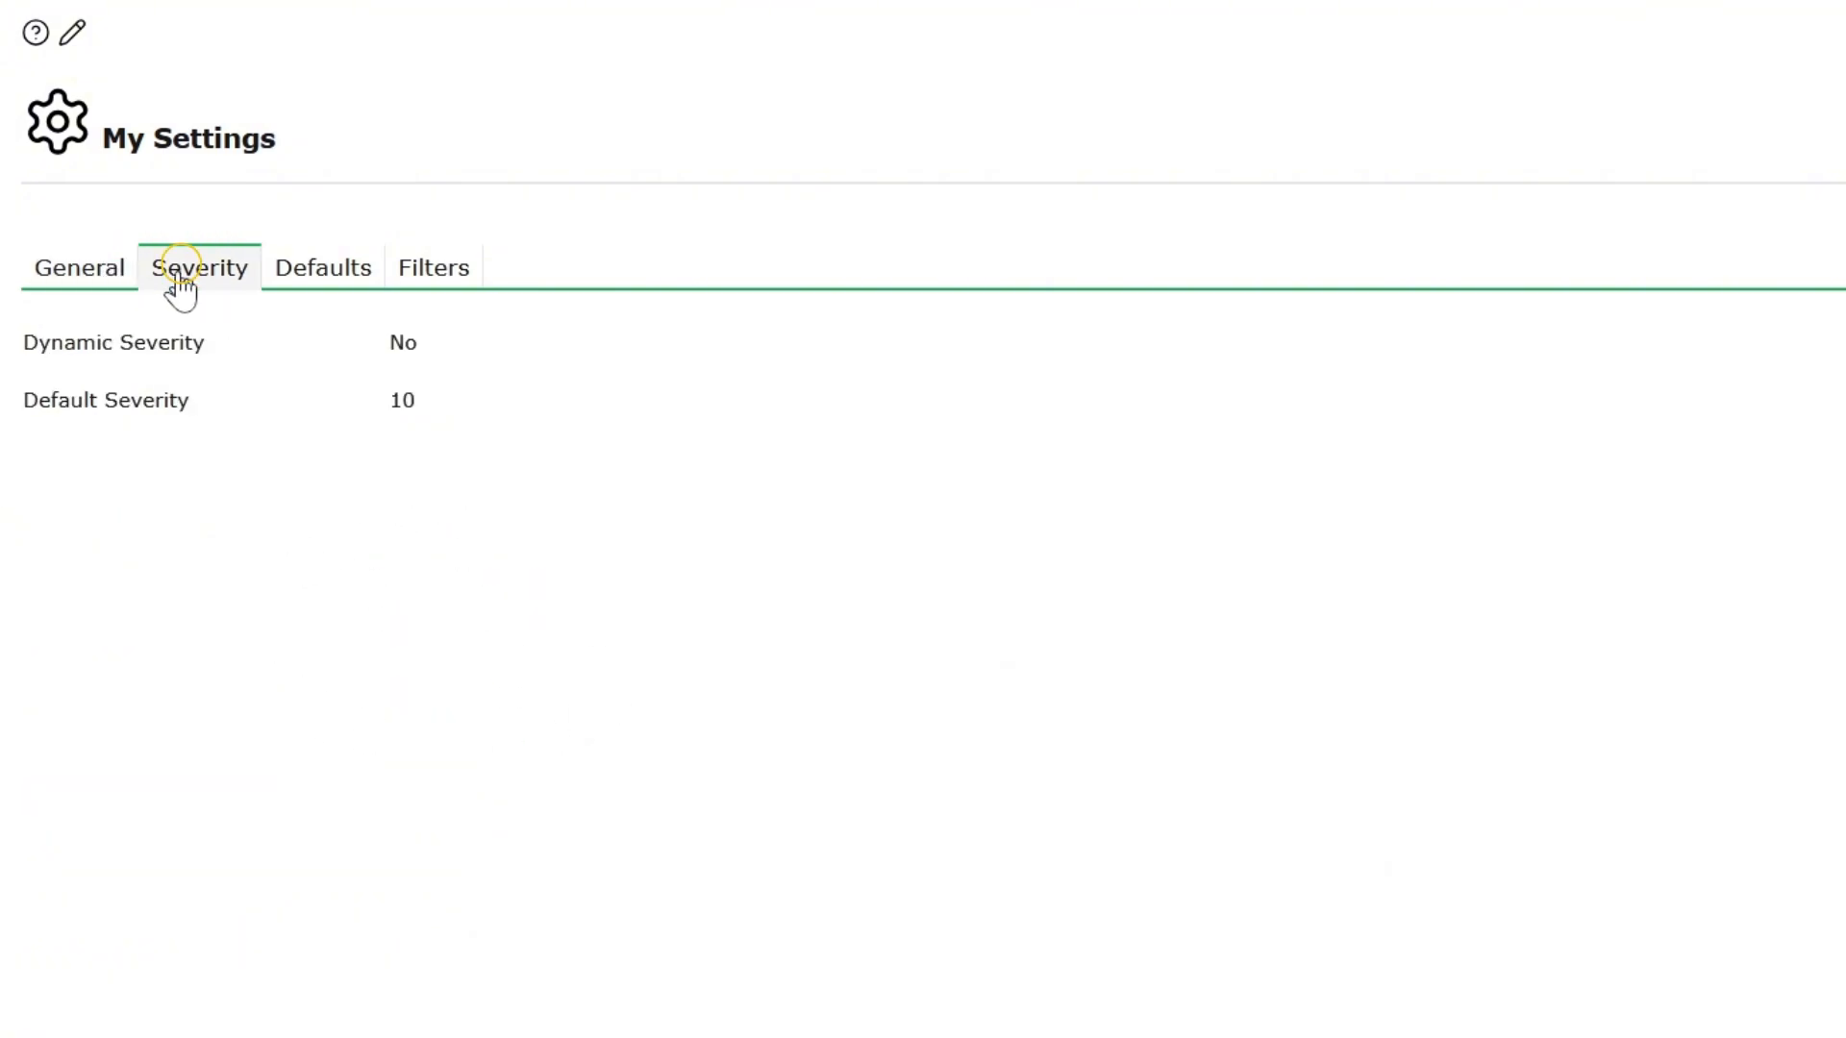
click(332, 261)
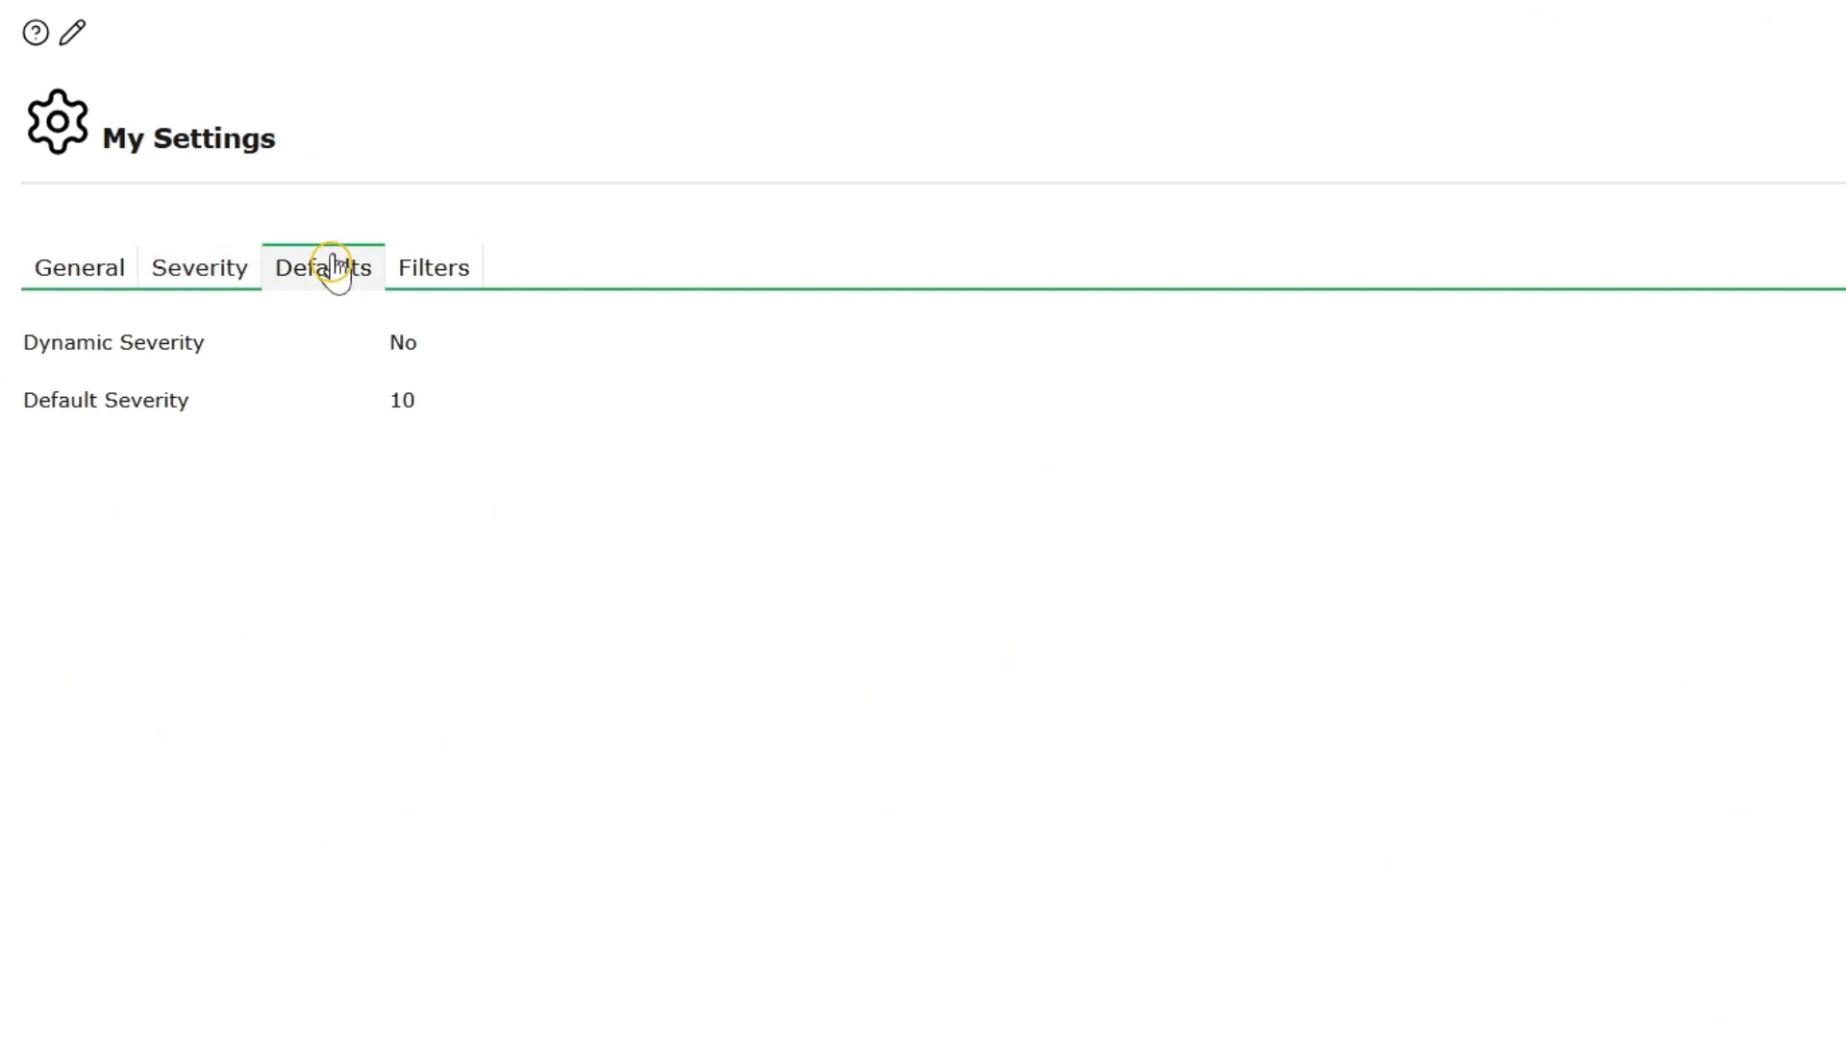
click(419, 282)
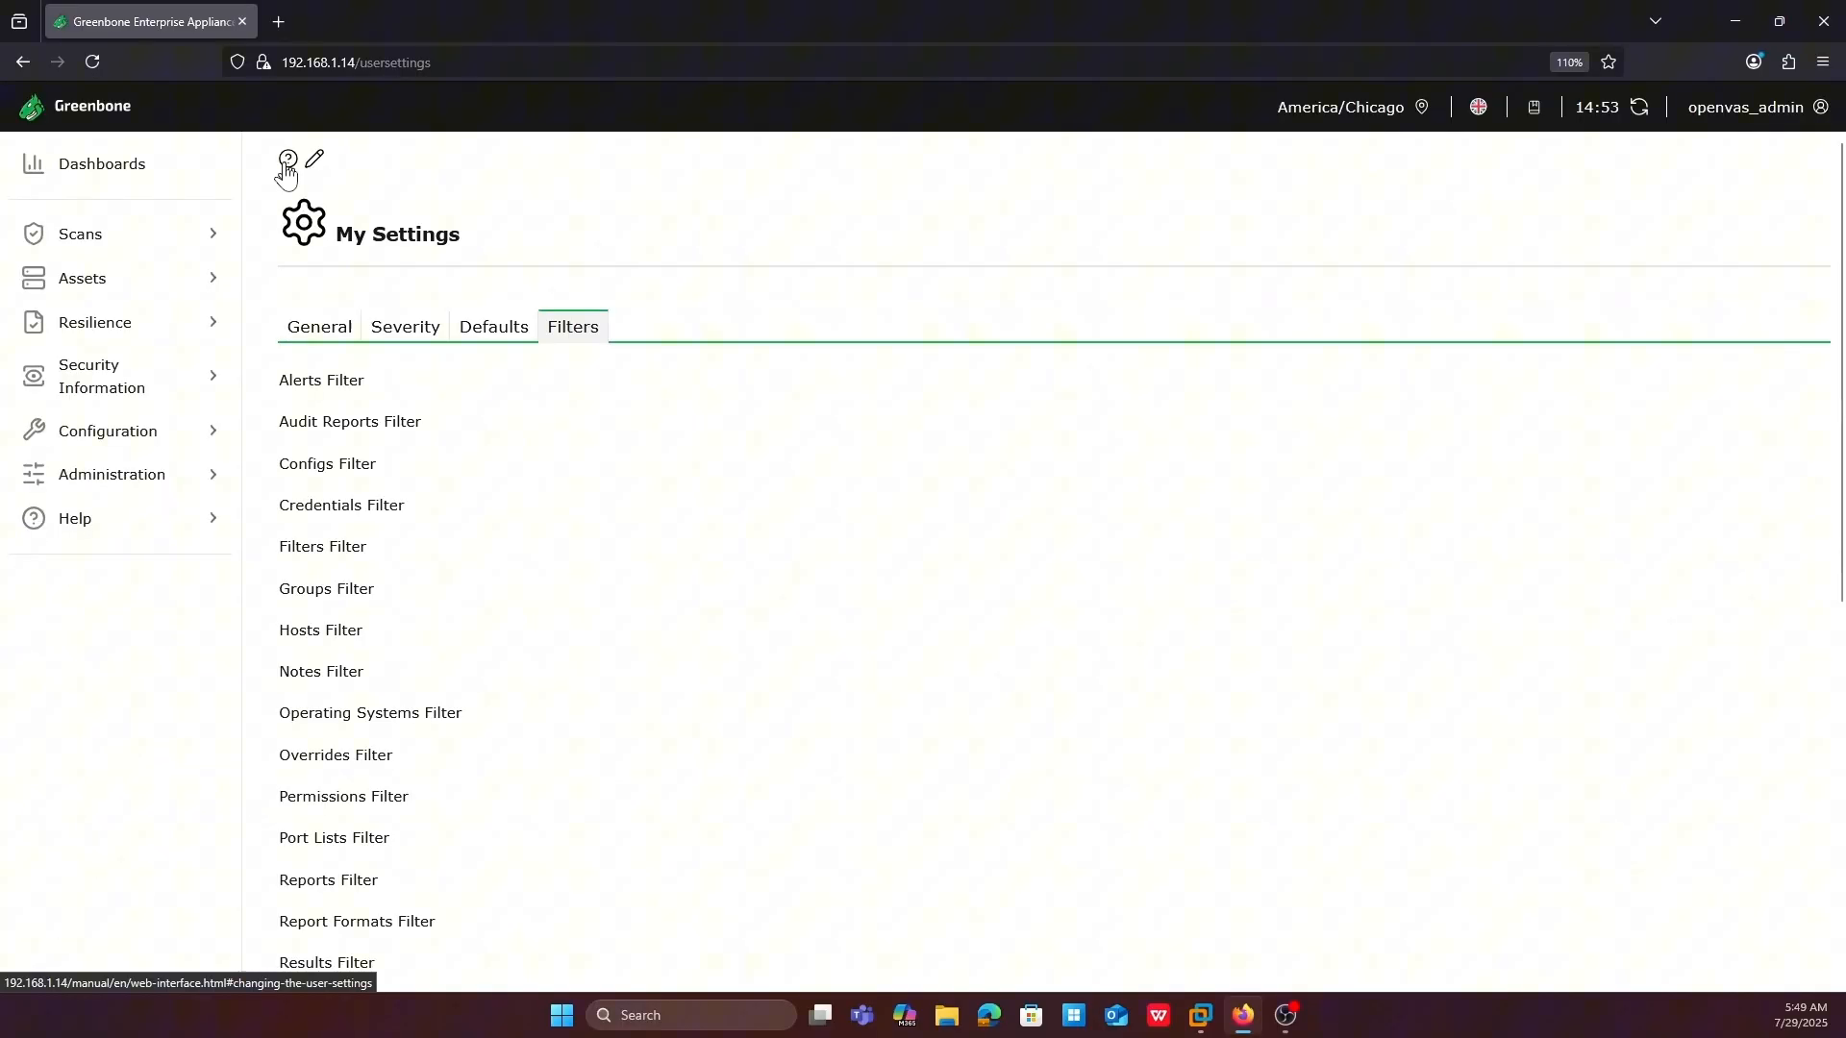
Read the manual's section on changing the user settings through Filter Settings, and return to the settings page
click(287, 160)
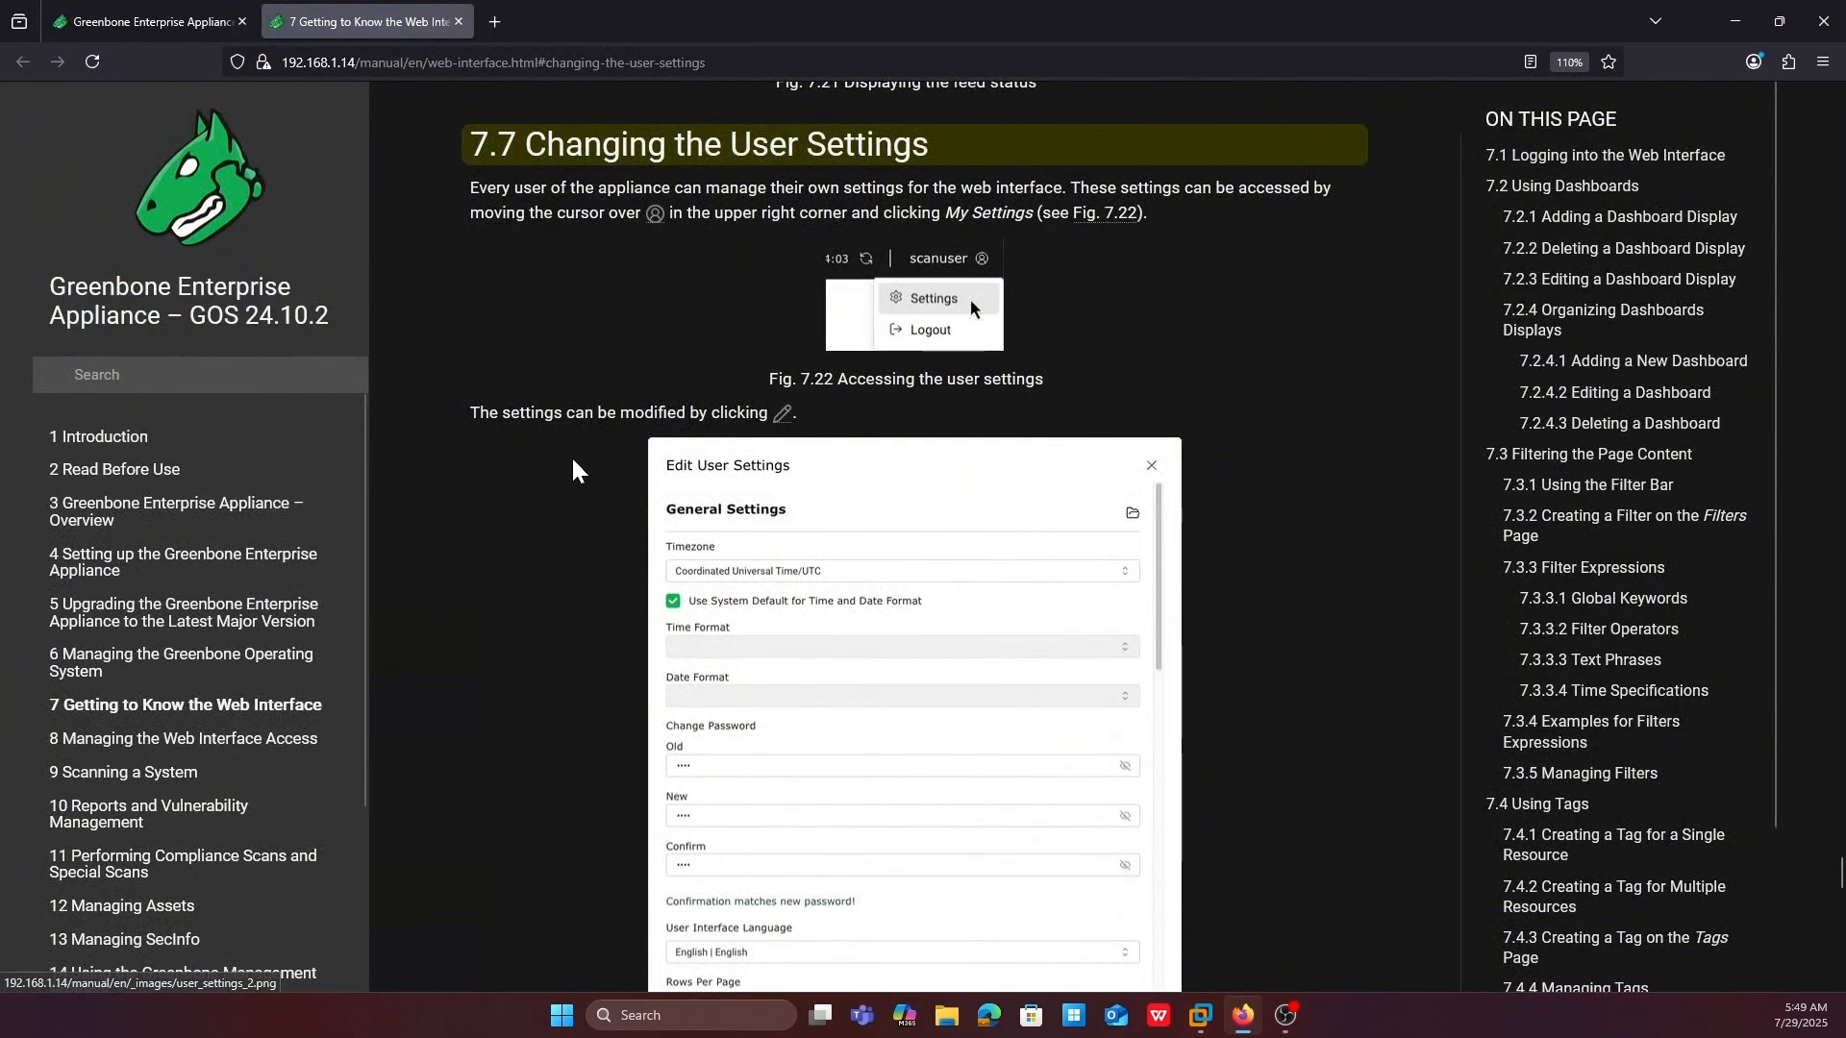
scroll(716, 403, down, 10)
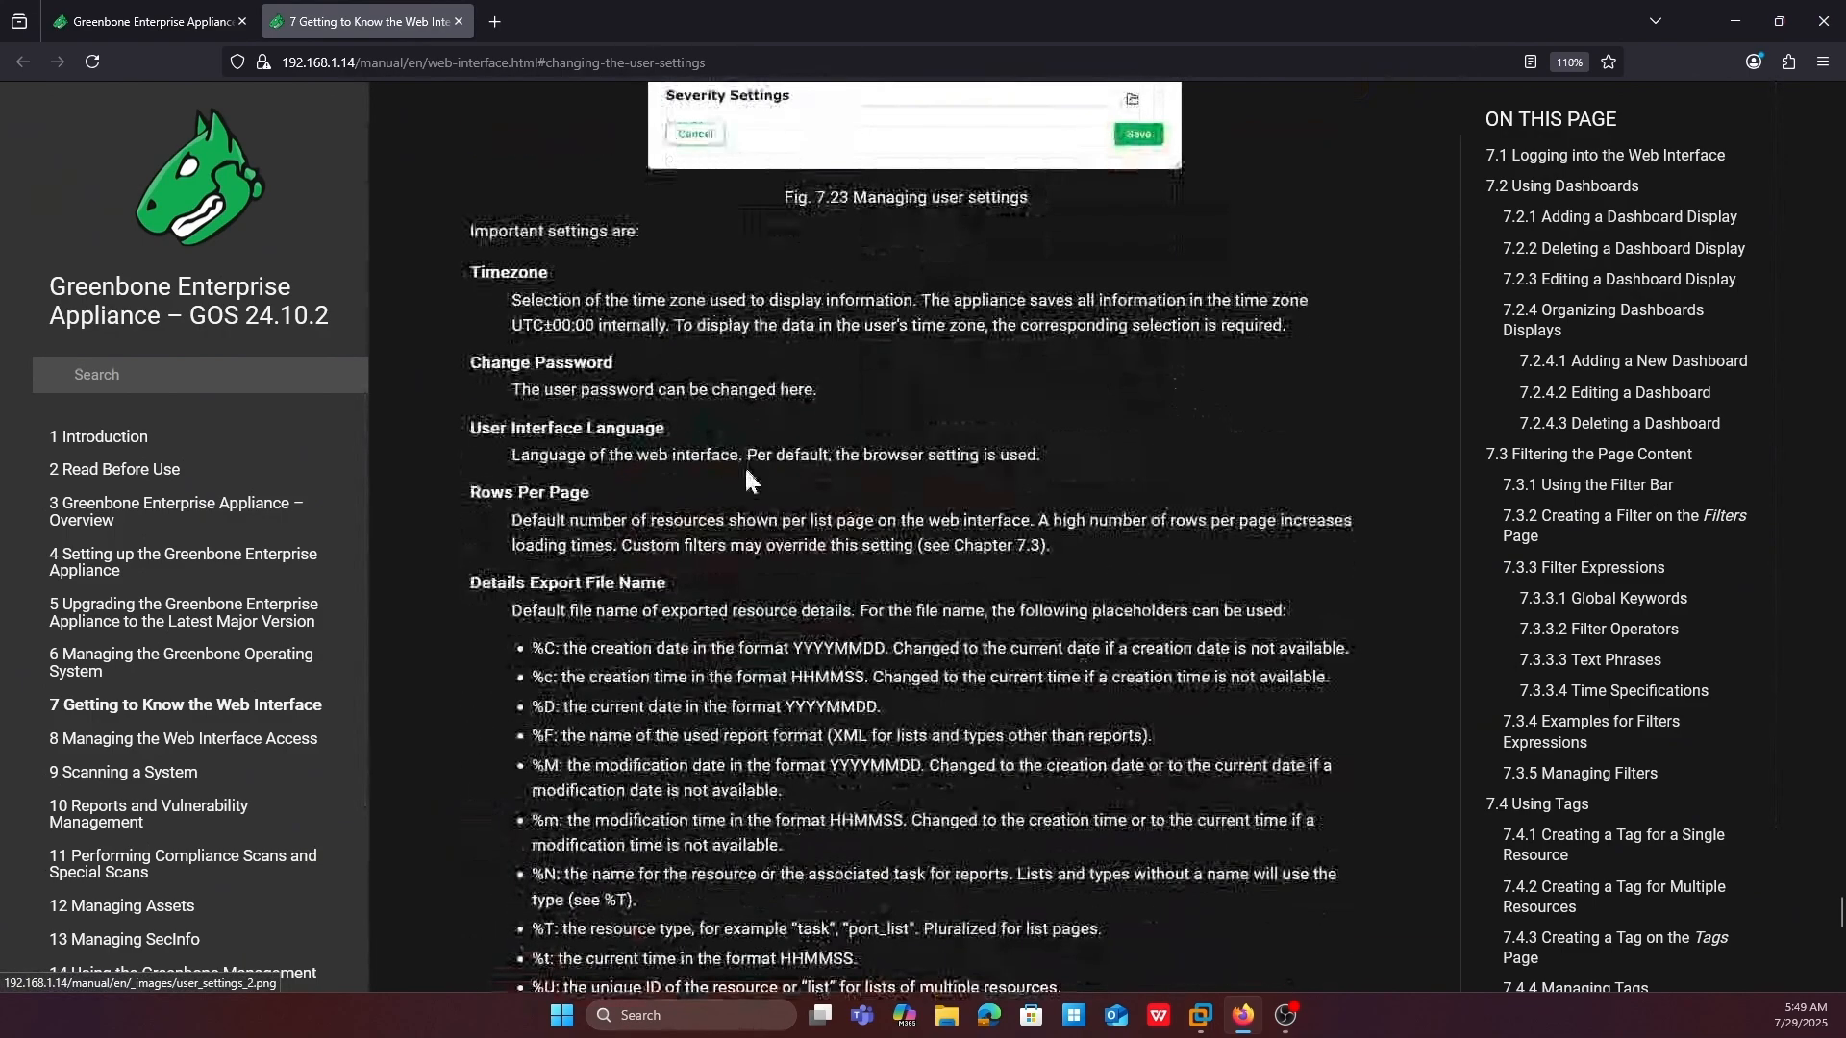
scroll(725, 496, down, 5)
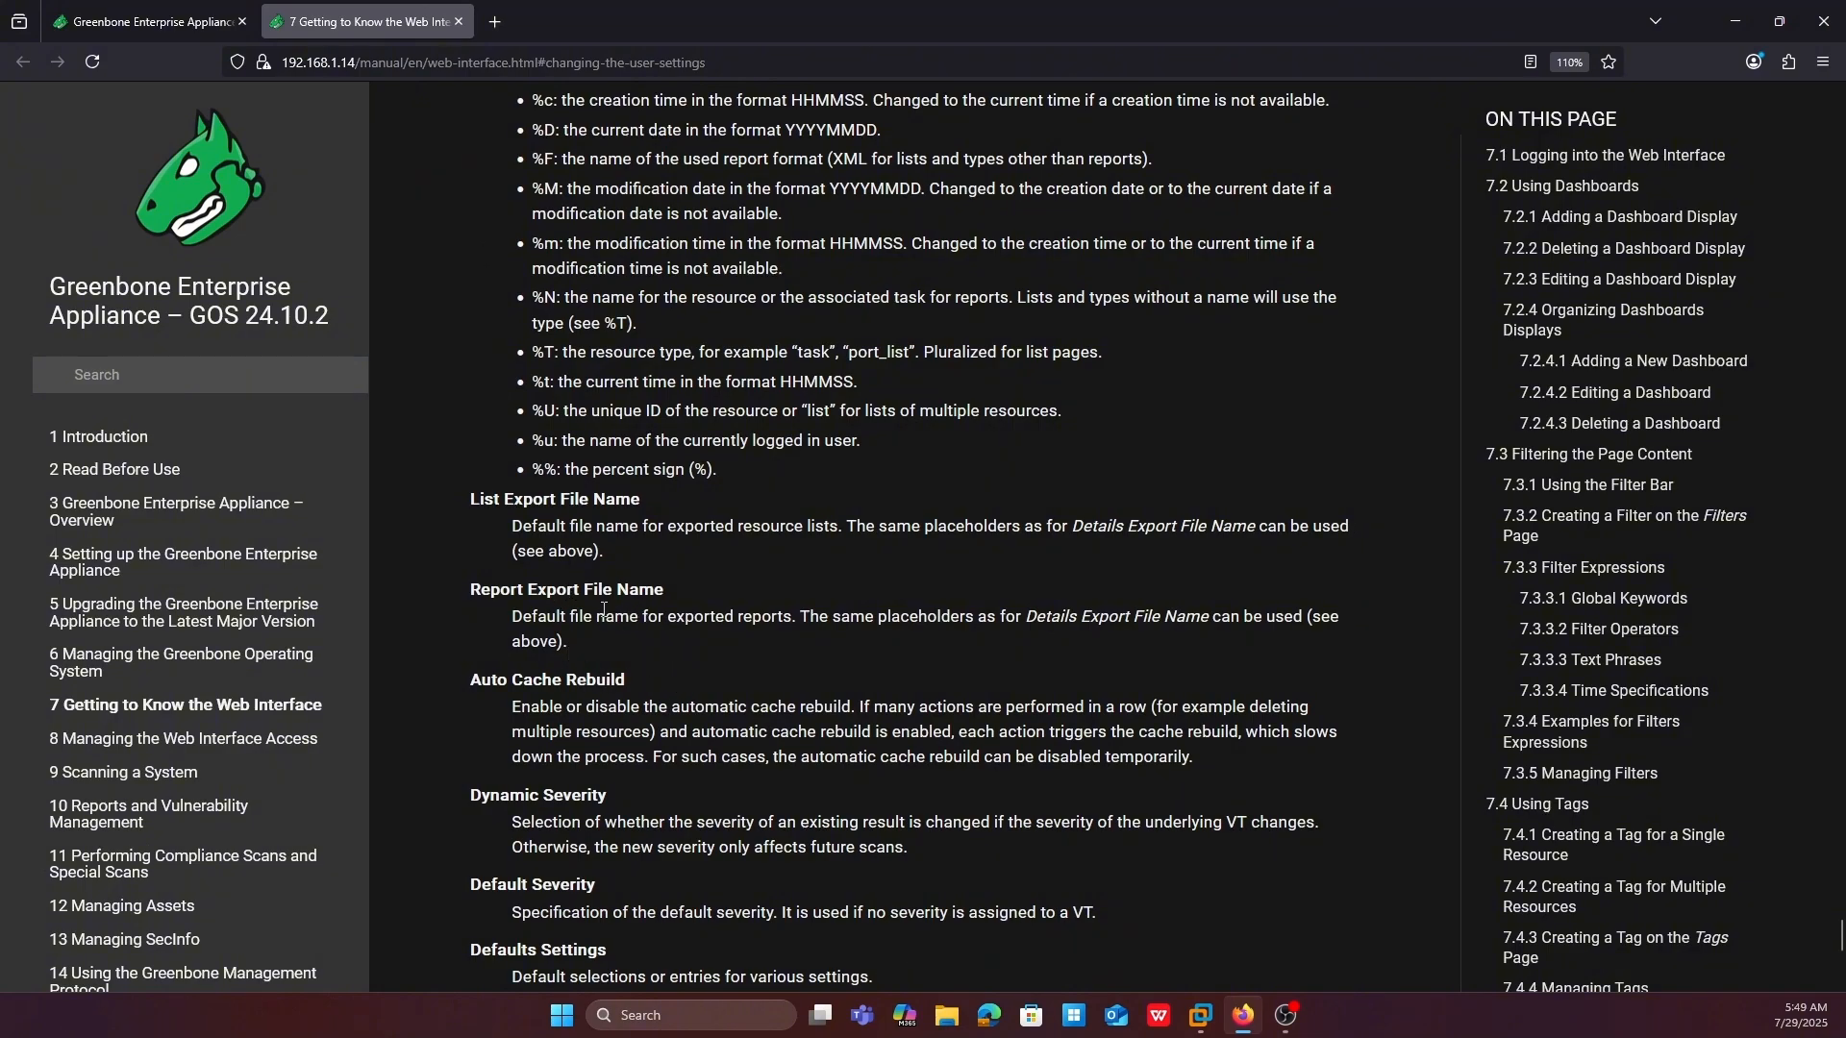
drag(471, 494, 619, 489)
click(619, 489)
scroll(631, 570, down, 2)
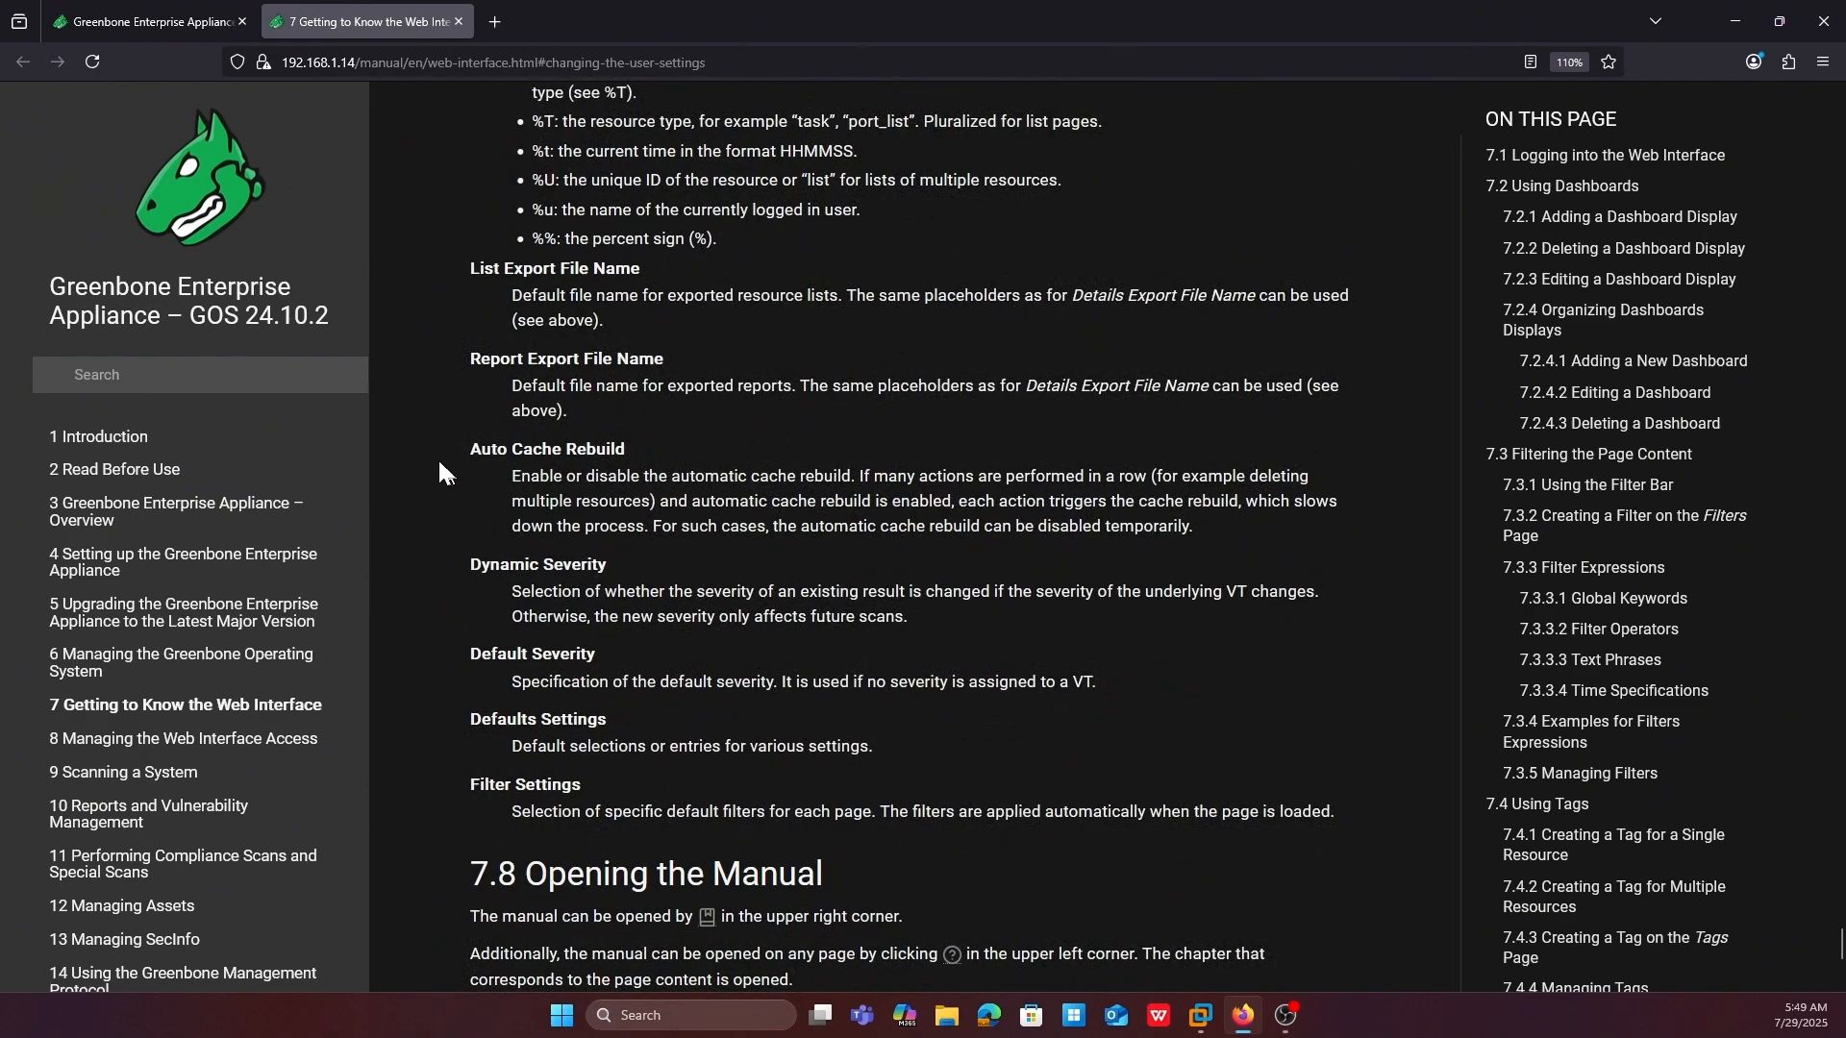
click(178, 22)
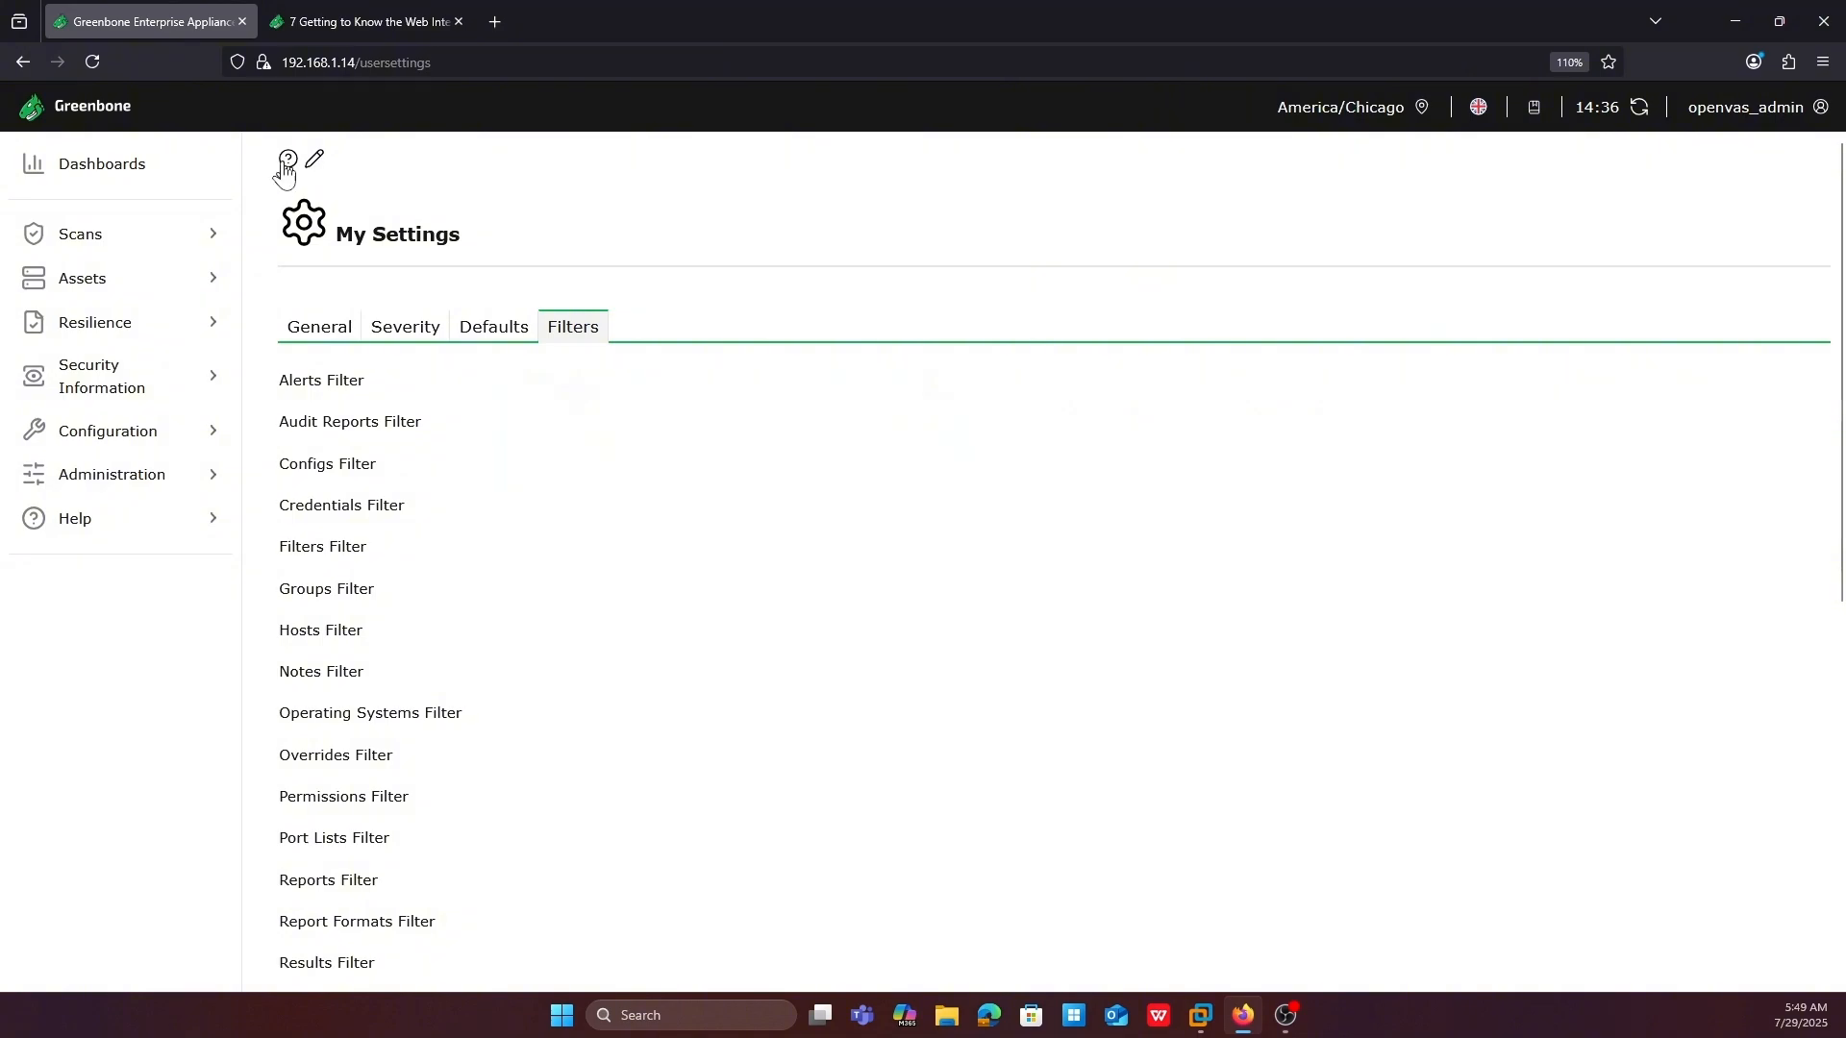
Start editing the user settings and set the timezone to Europe/London
click(315, 158)
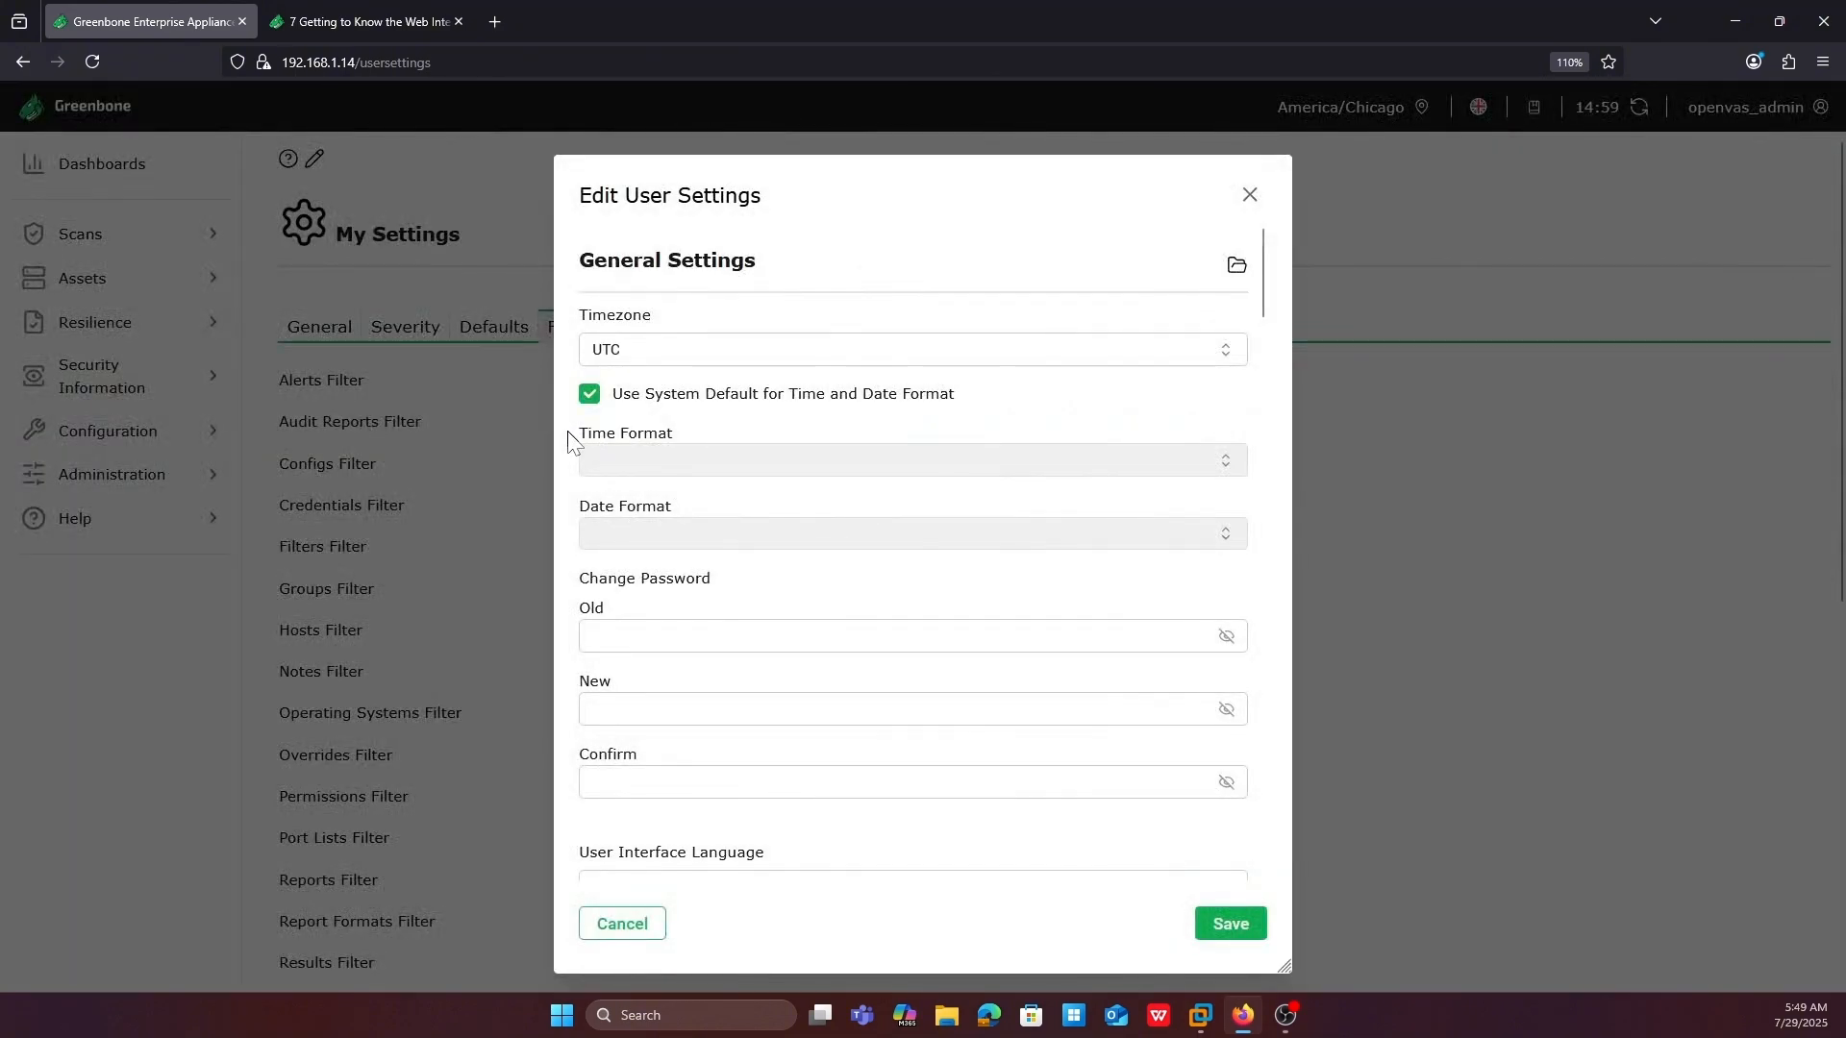
click(747, 353)
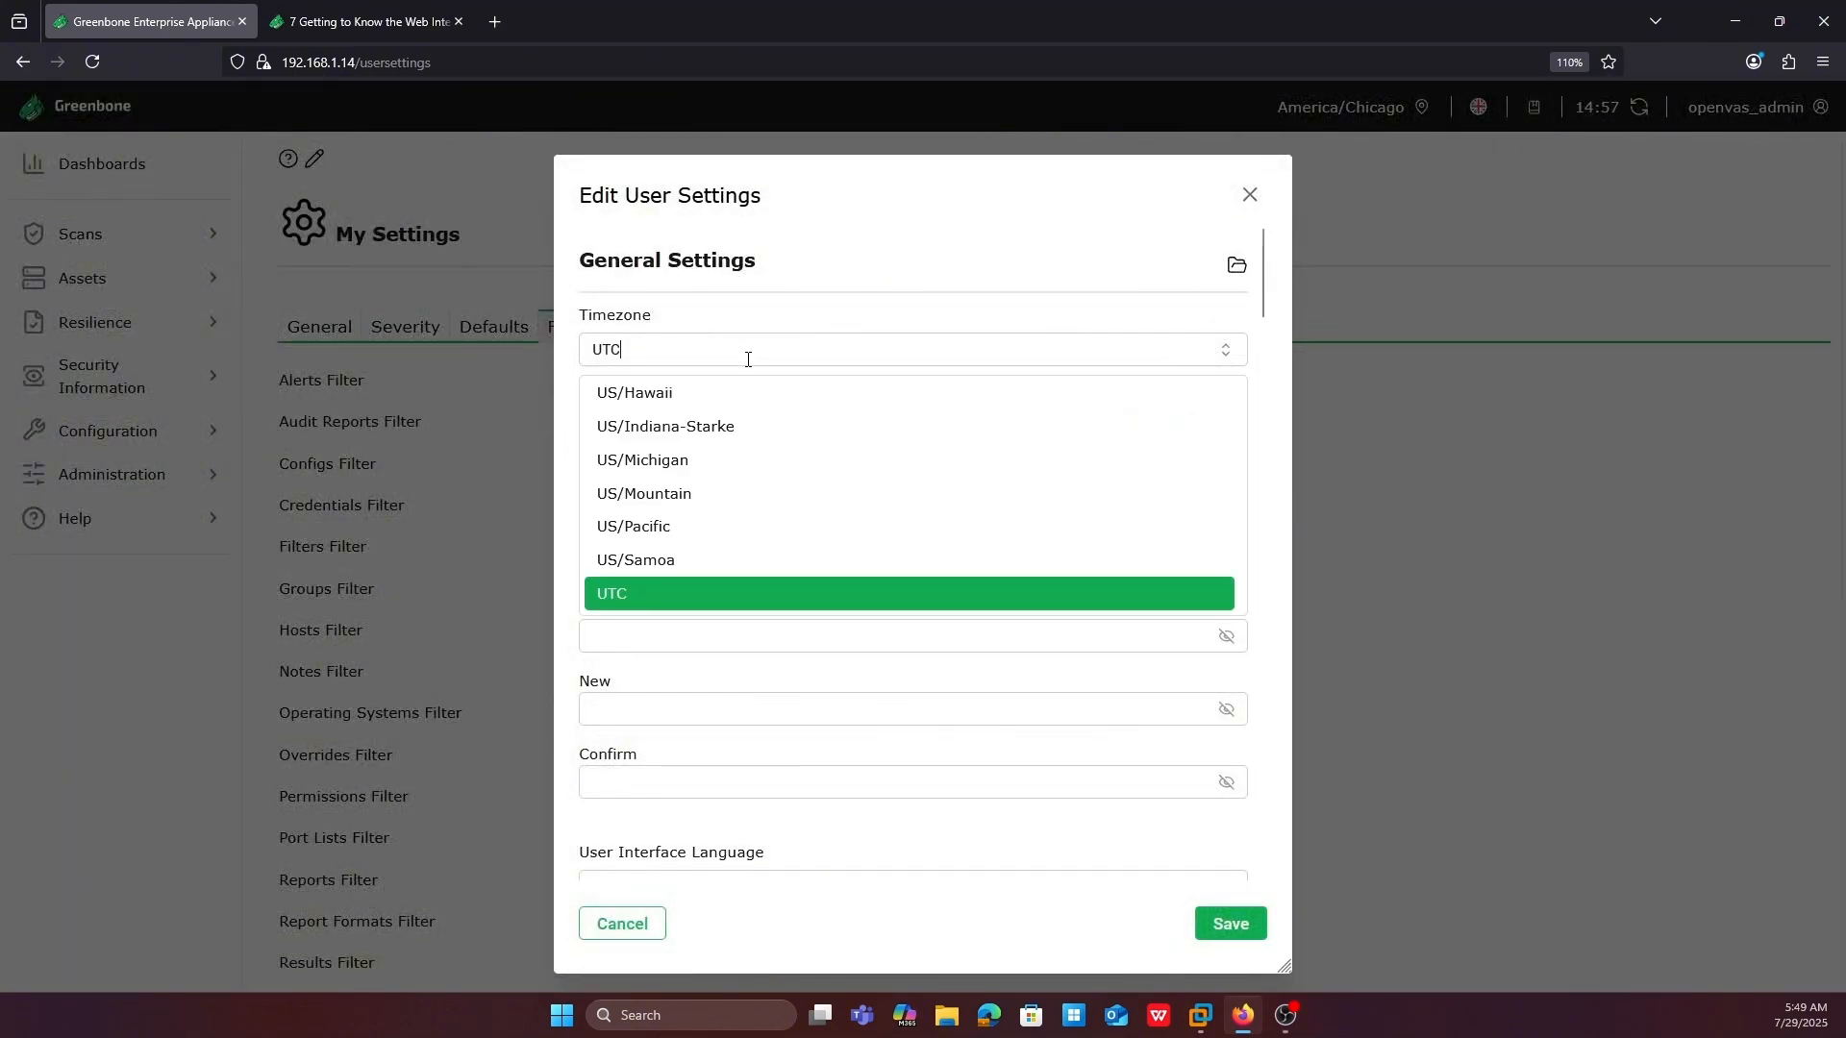
scroll(735, 485, up, 12)
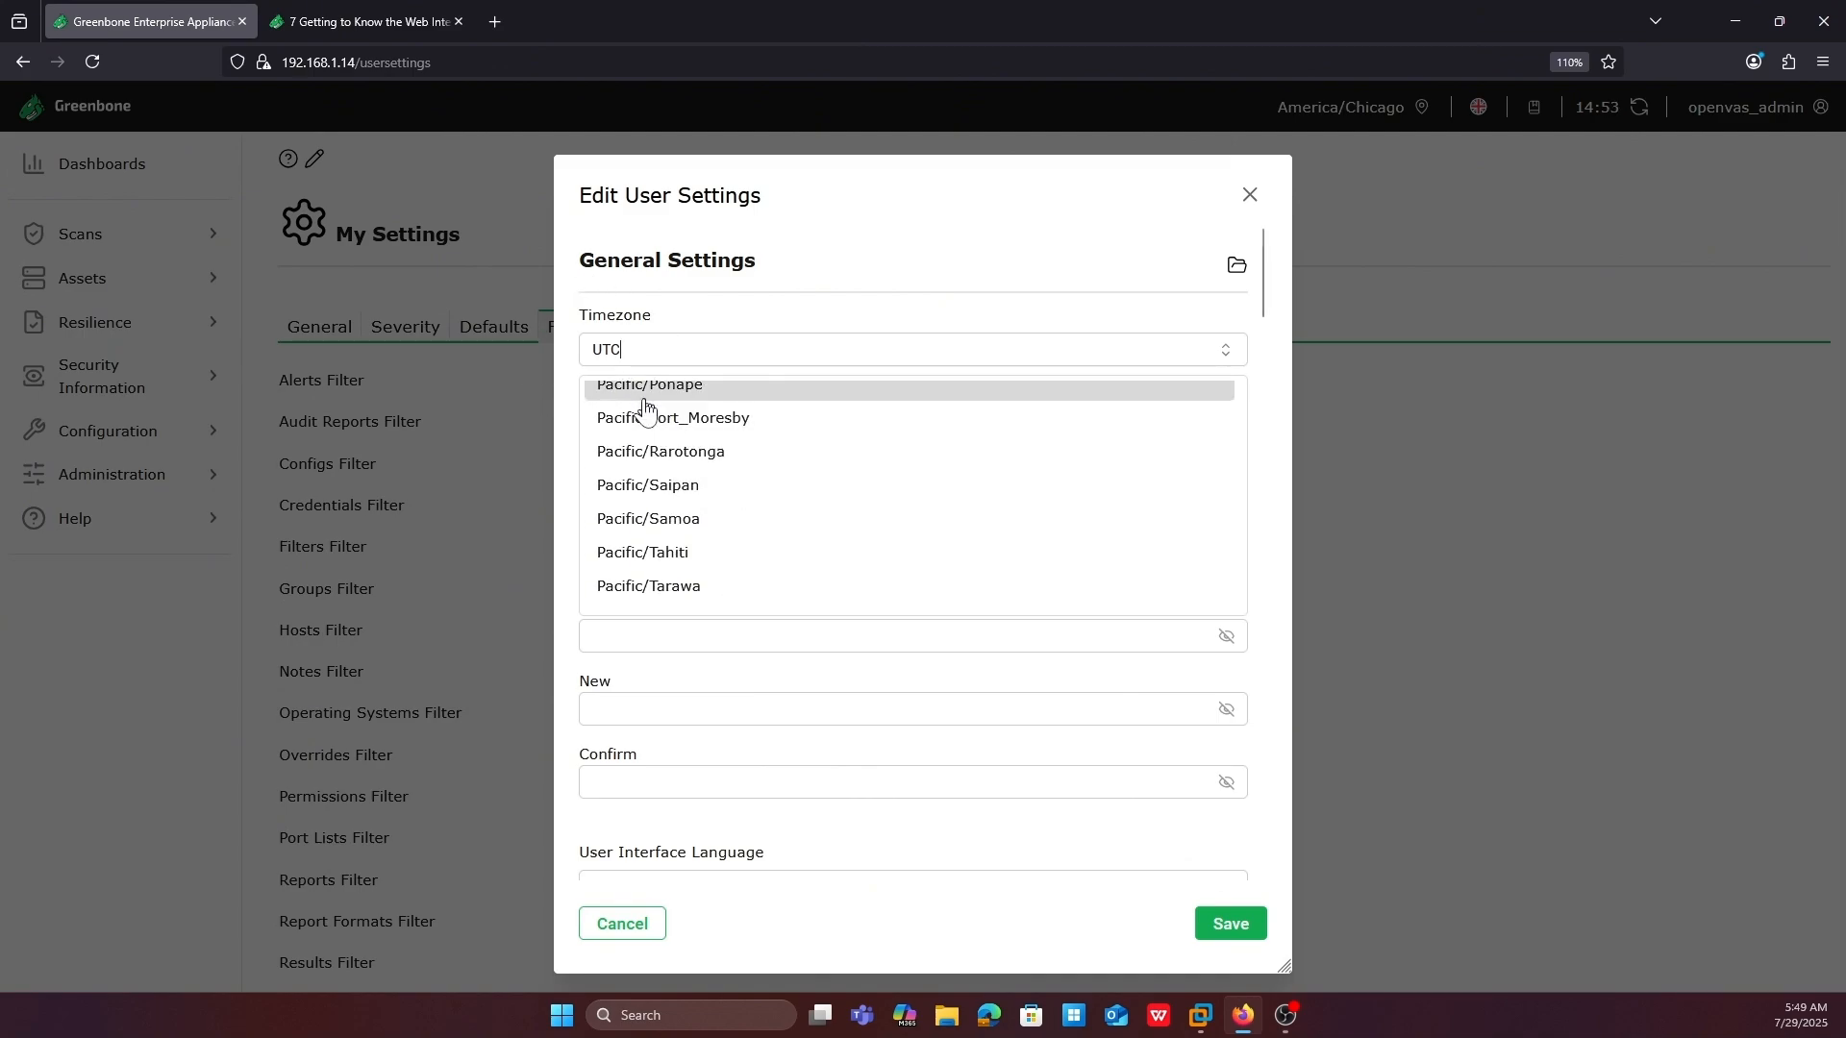
drag(682, 352, 557, 343)
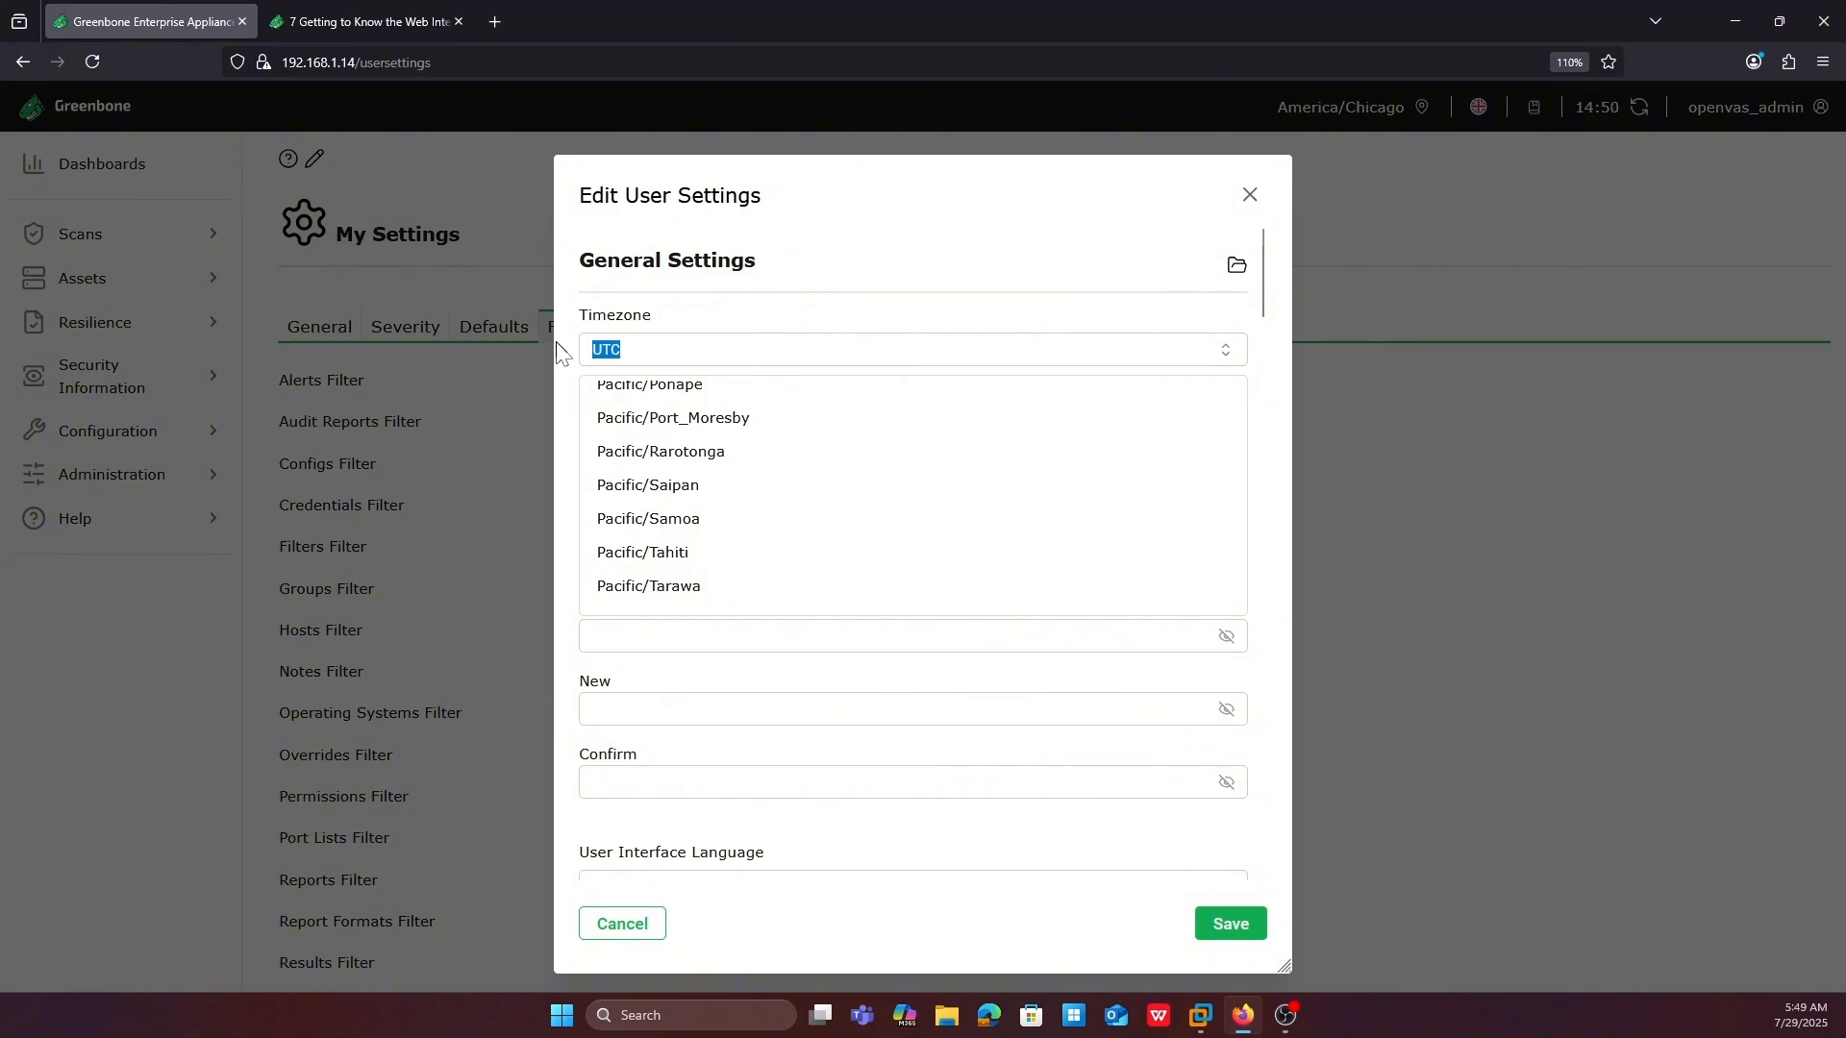
text(uk)
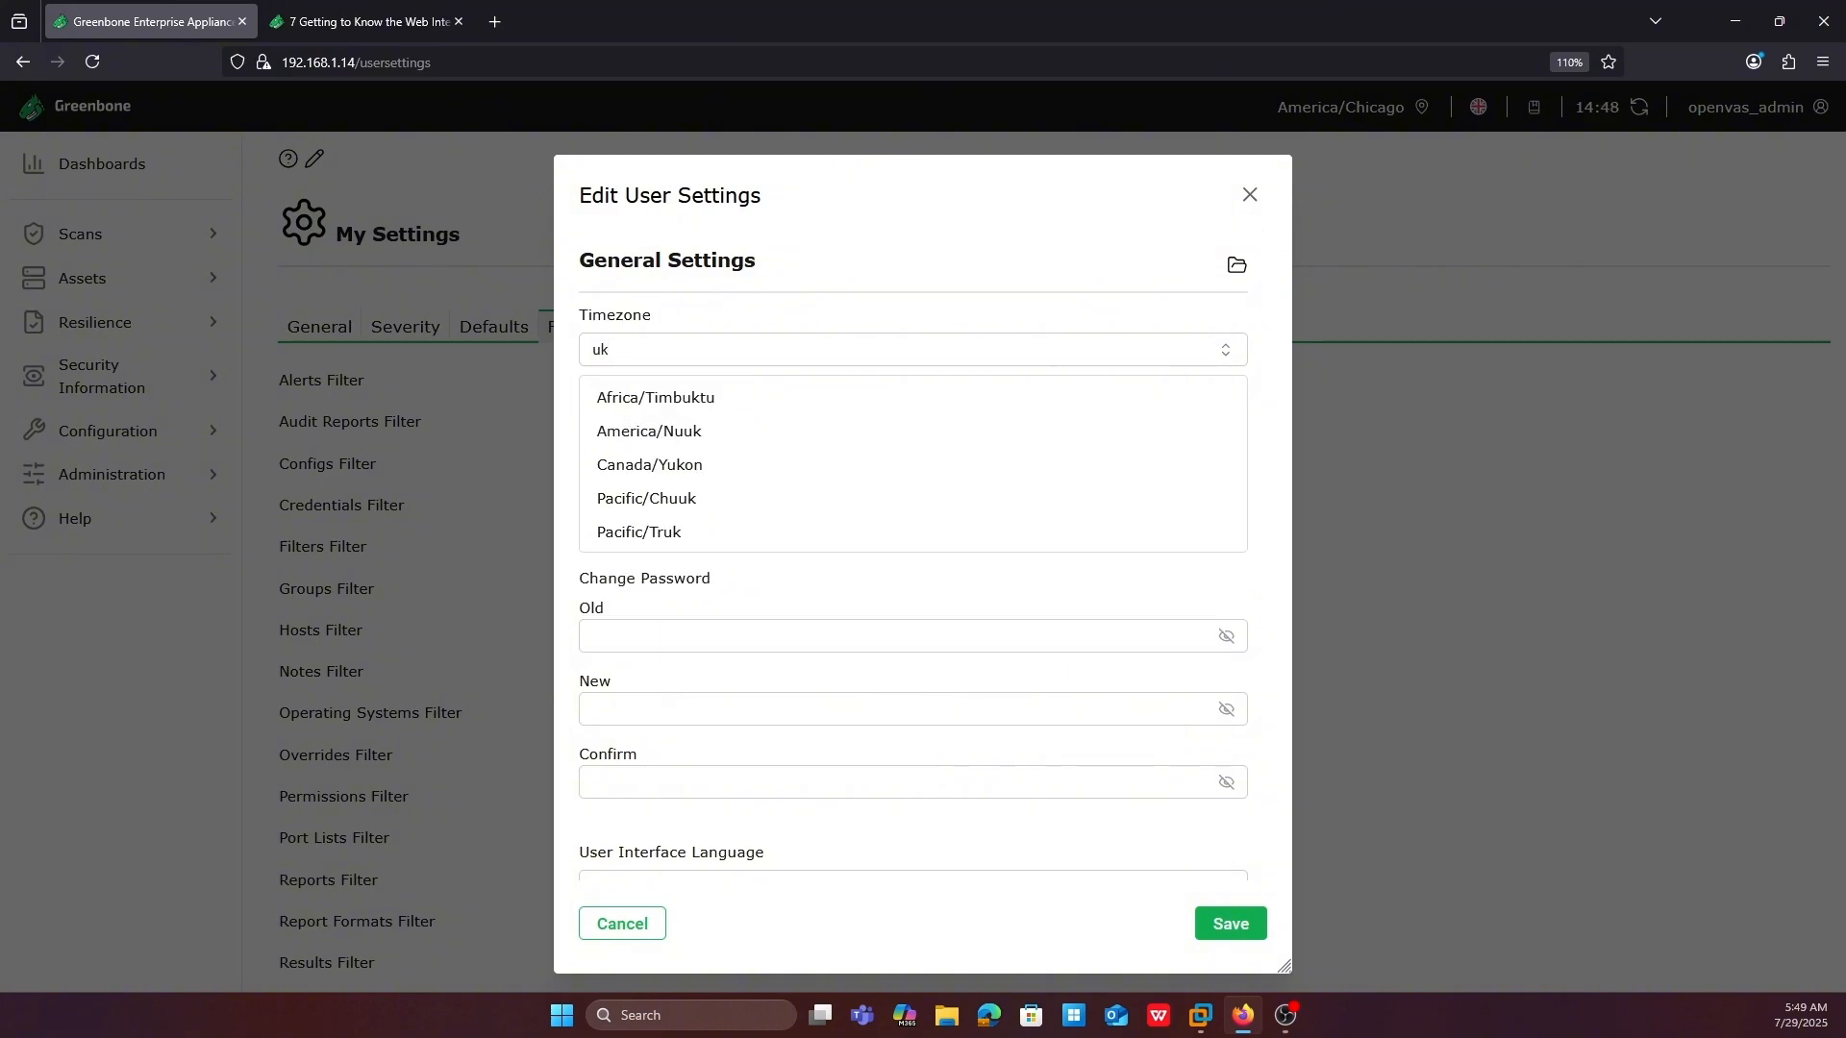
key(BackSpace)
key(BackSpace)
text(lon)
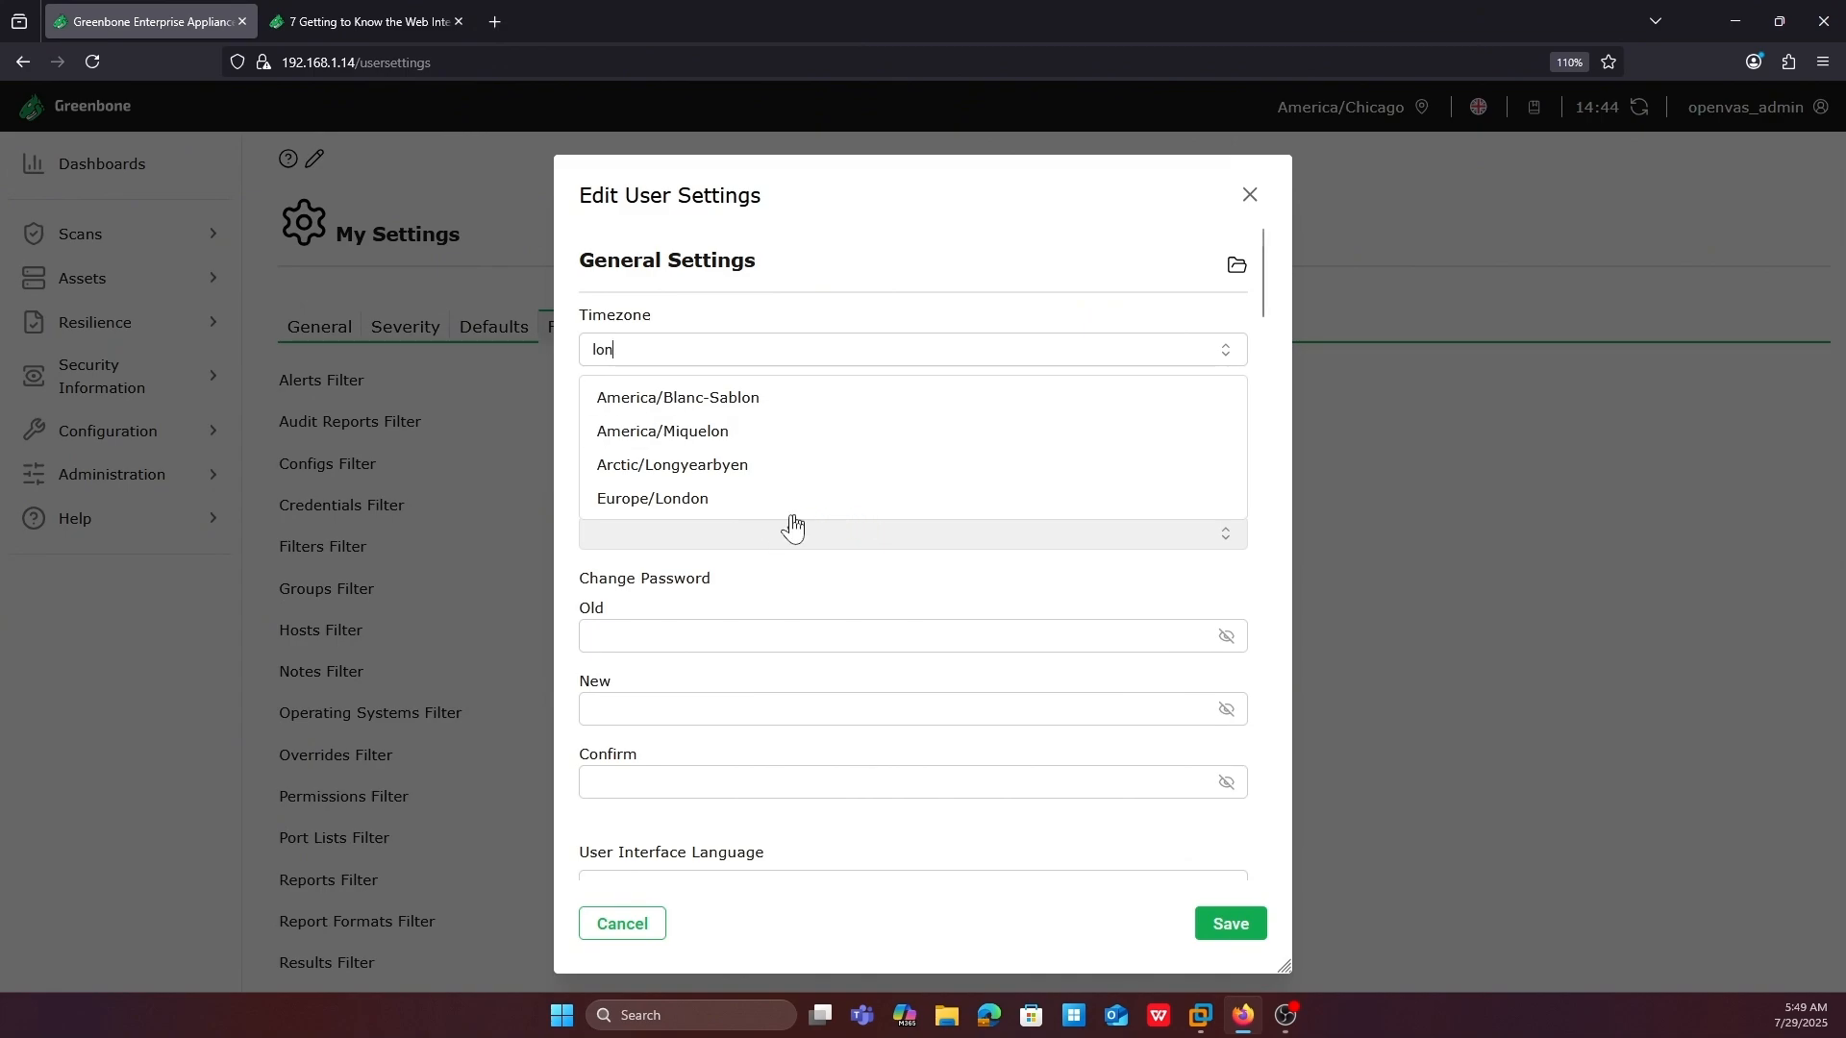
click(750, 504)
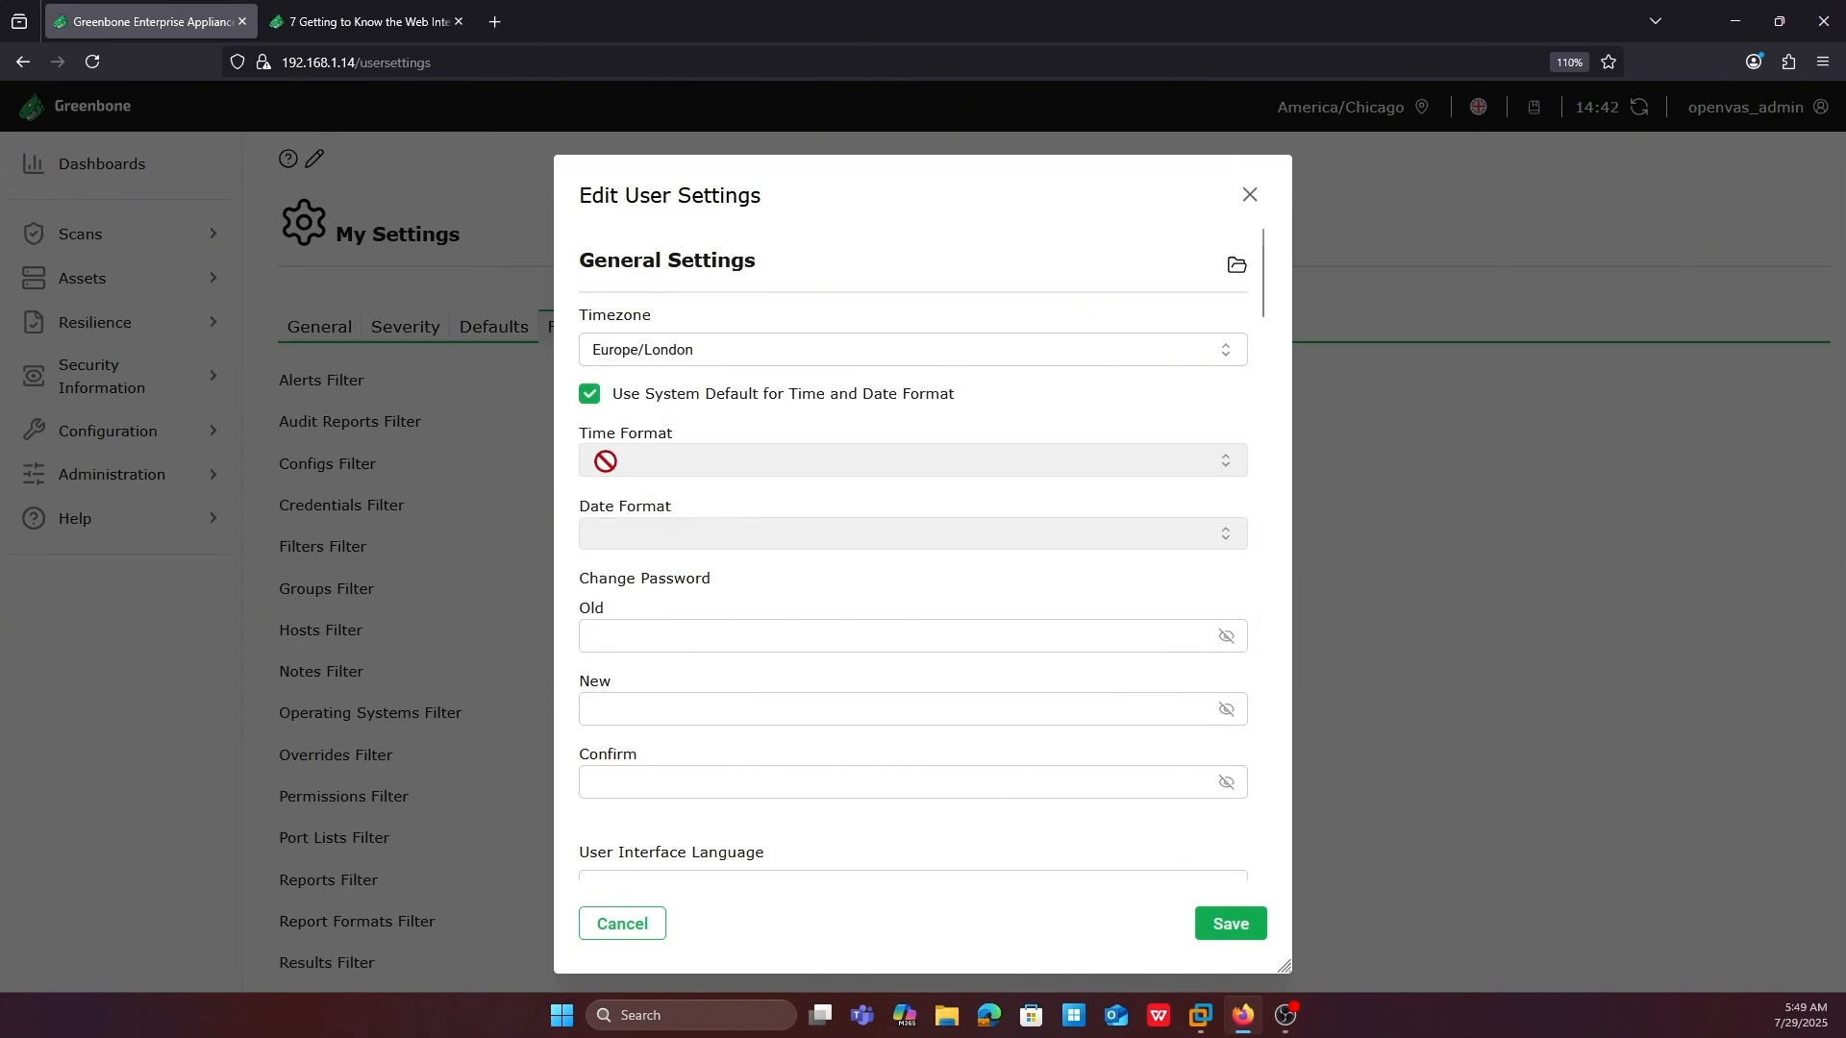
Turn off the system default for time and date format, choosing 12h time and the date format Weekday, Day, Month, Year
drag(639, 413, 950, 404)
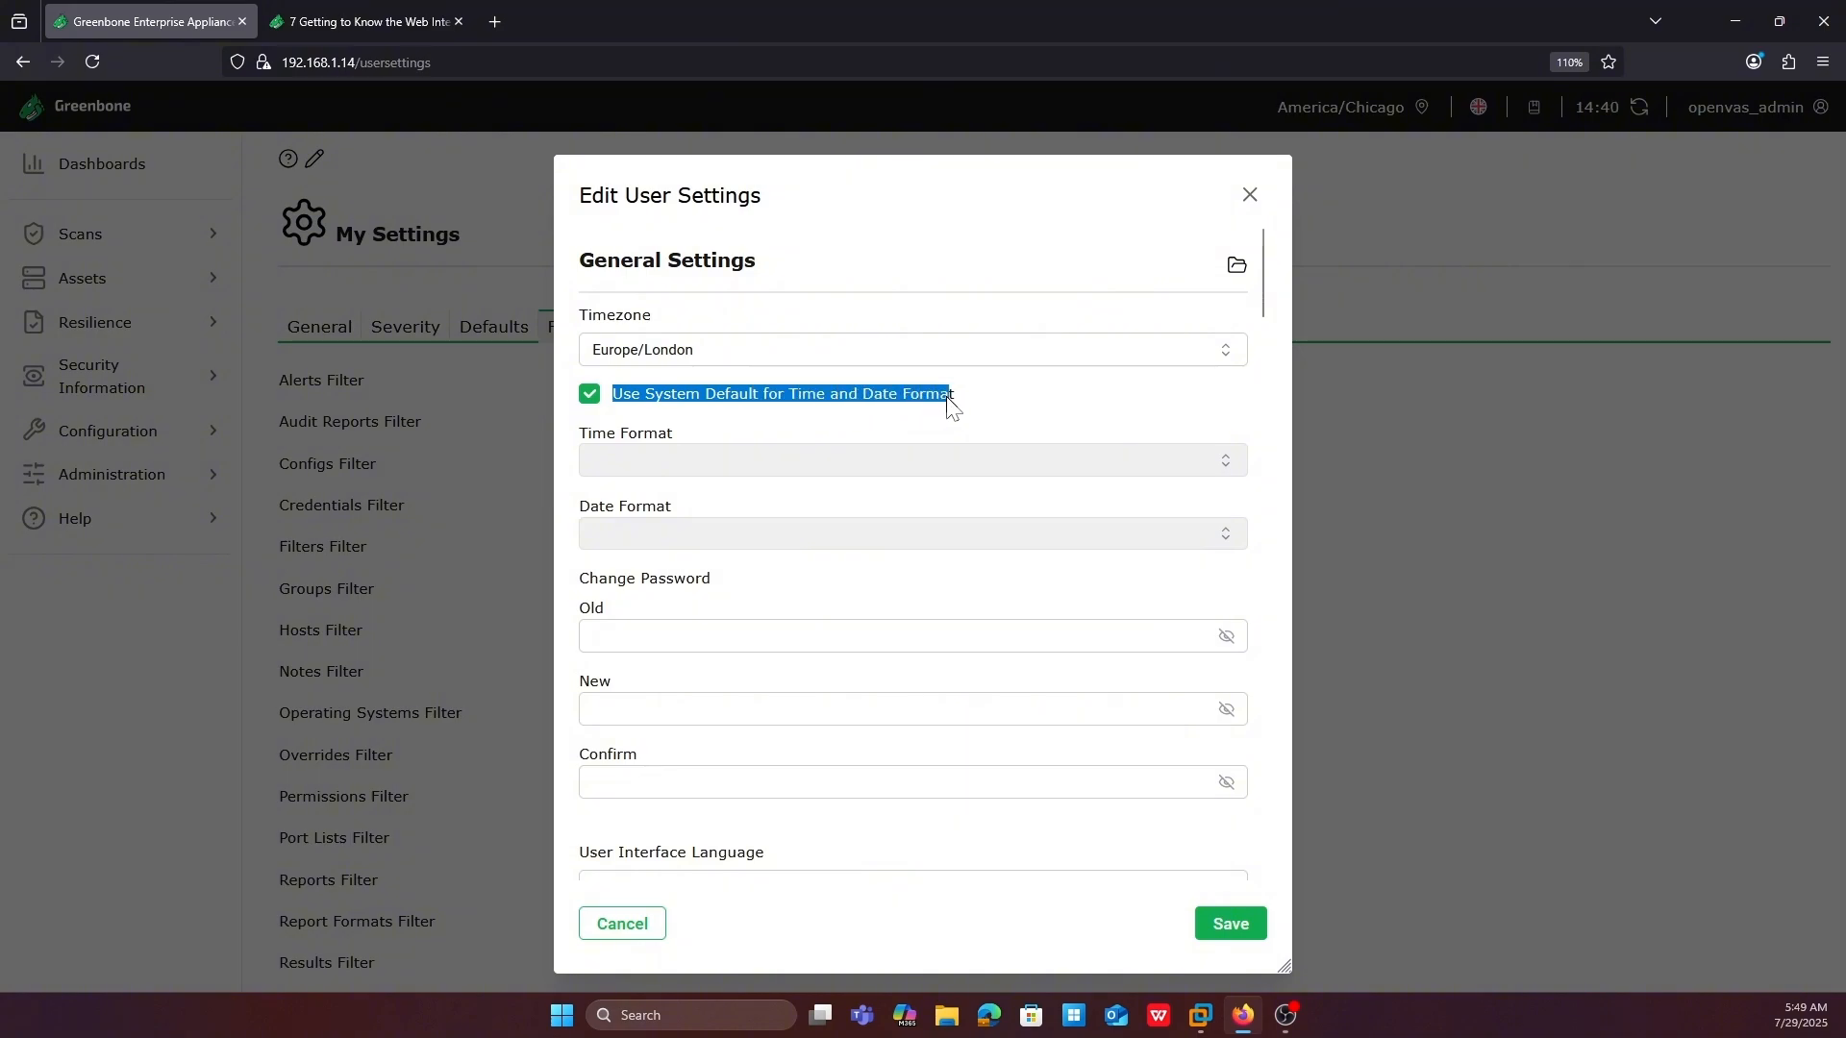
click(590, 394)
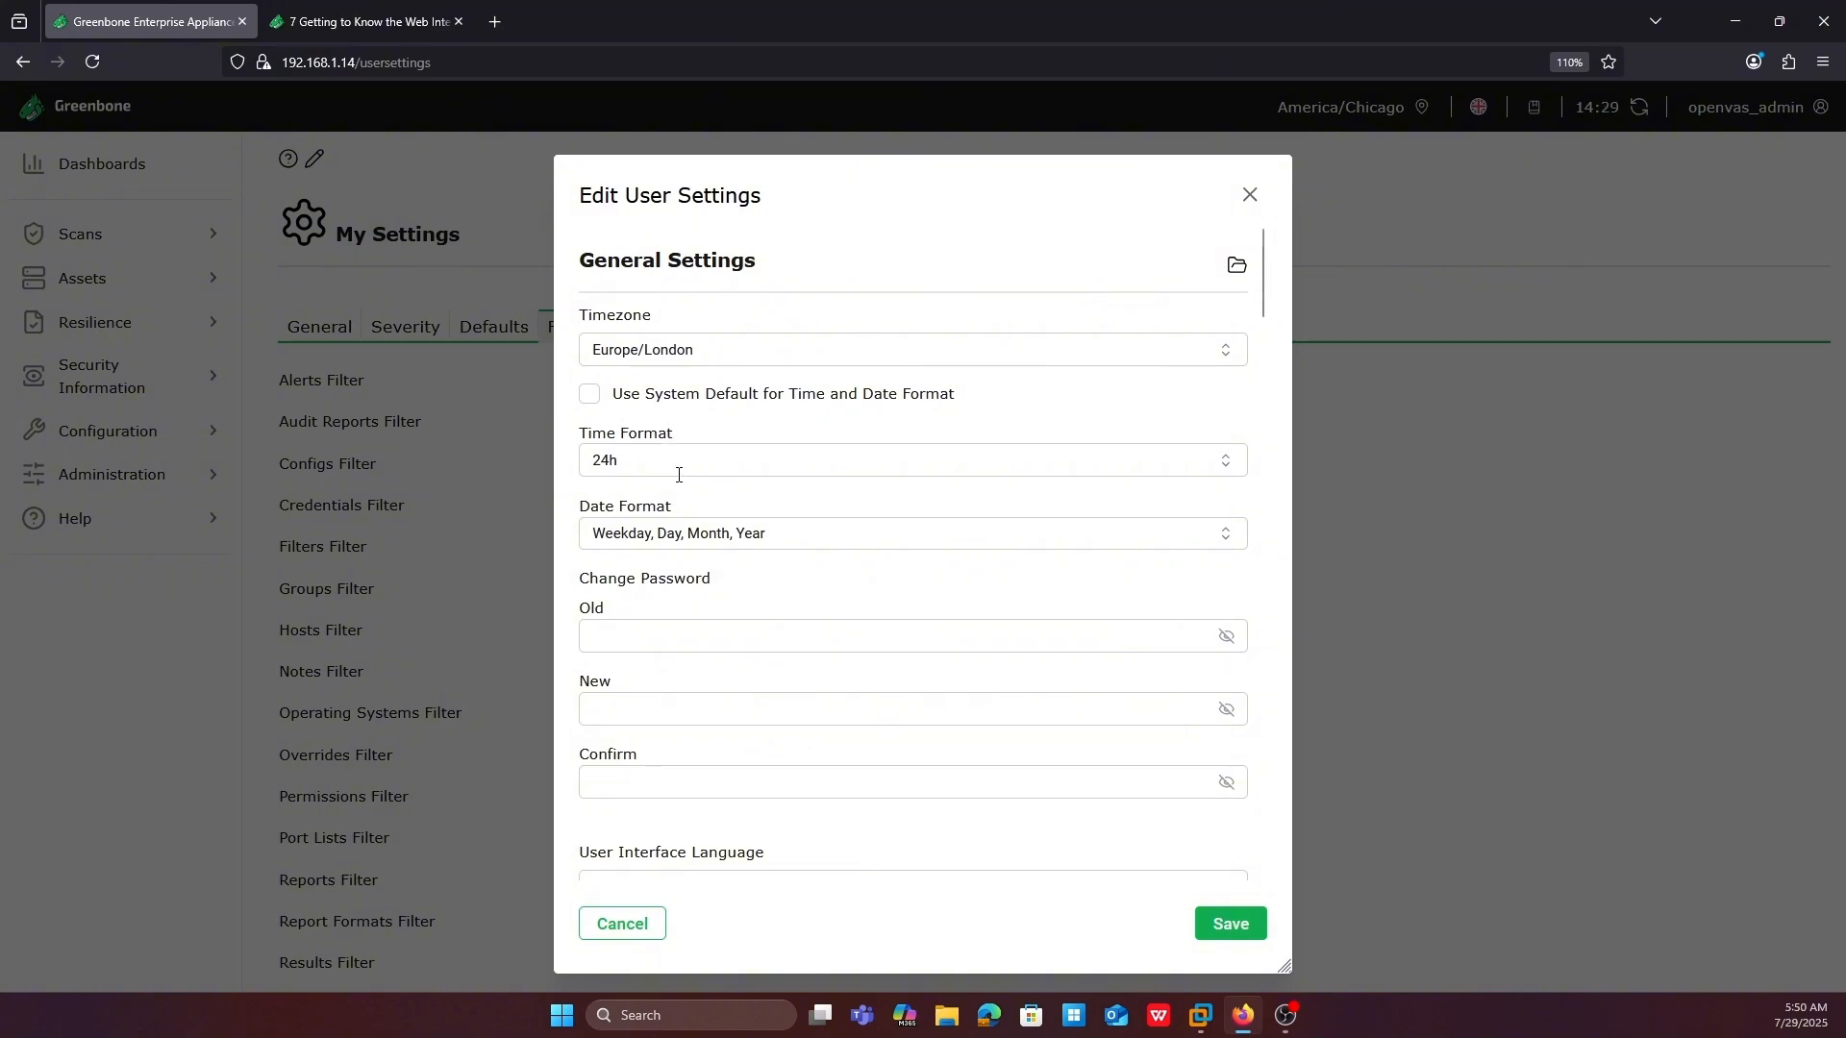
click(716, 460)
click(640, 509)
click(738, 535)
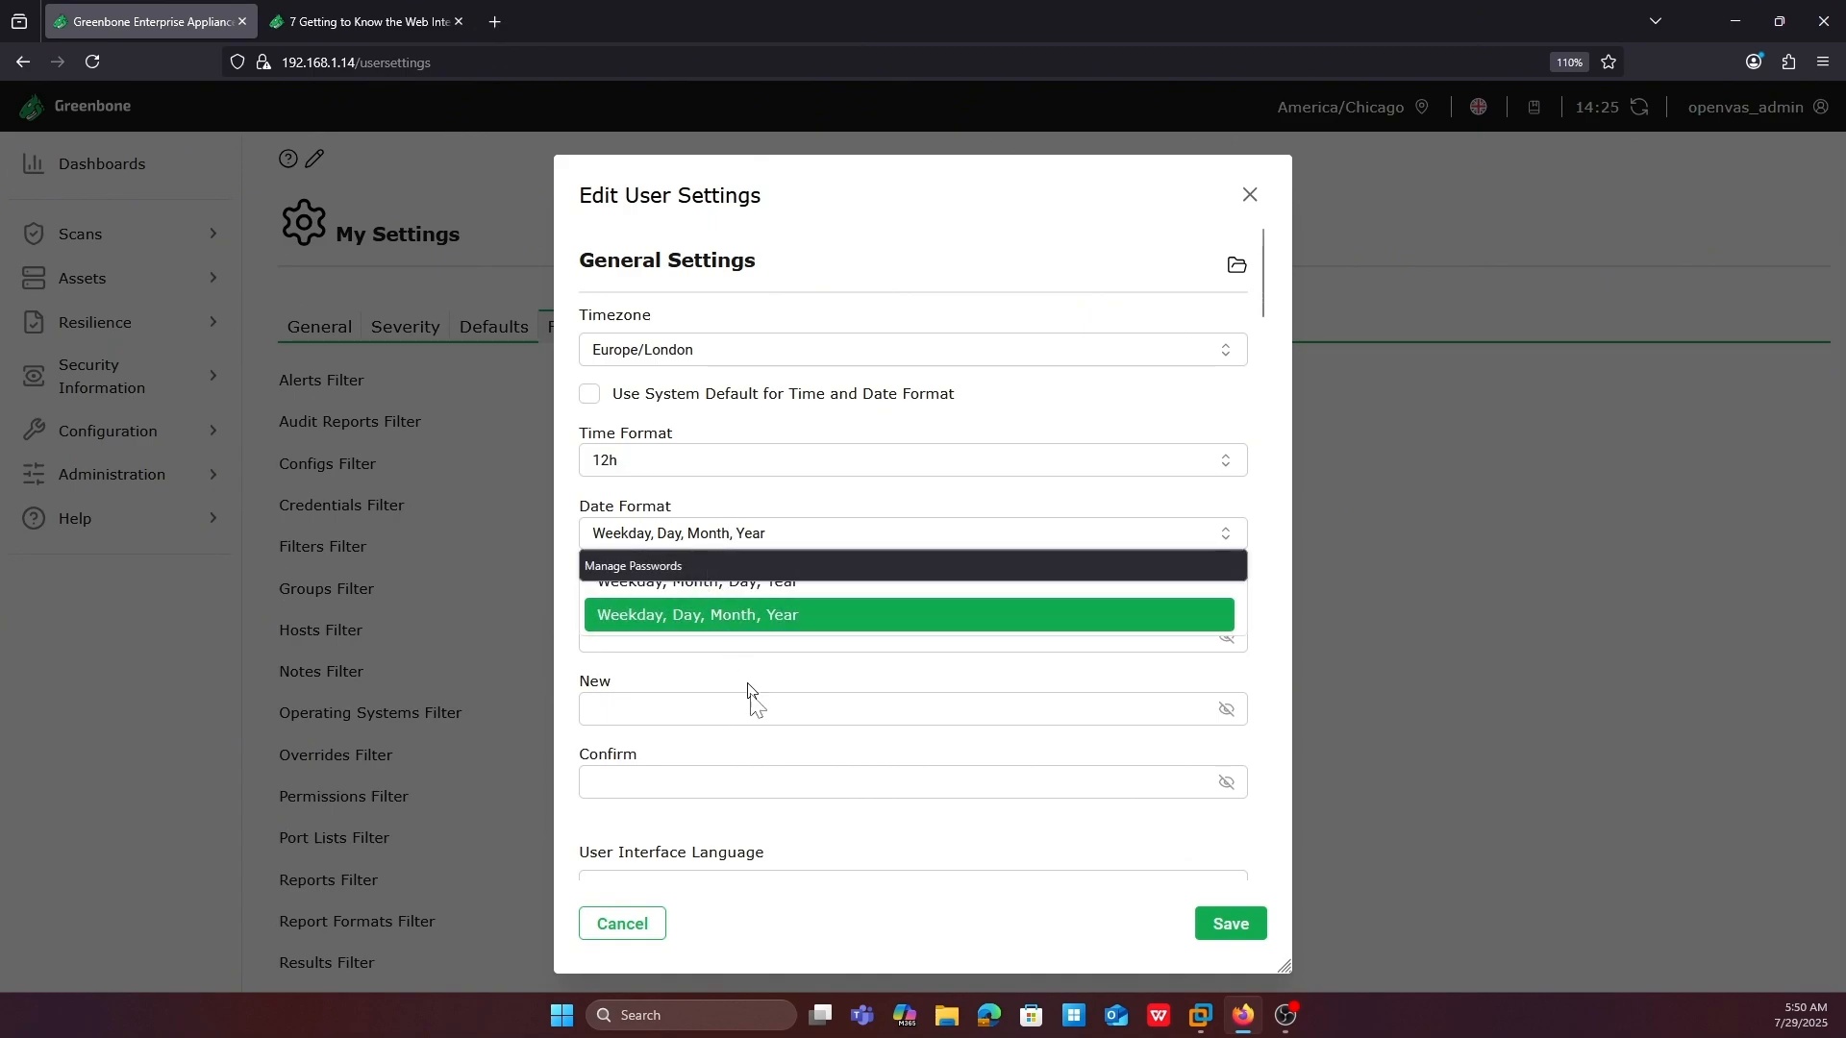
click(986, 495)
click(1234, 542)
click(1285, 504)
click(1202, 531)
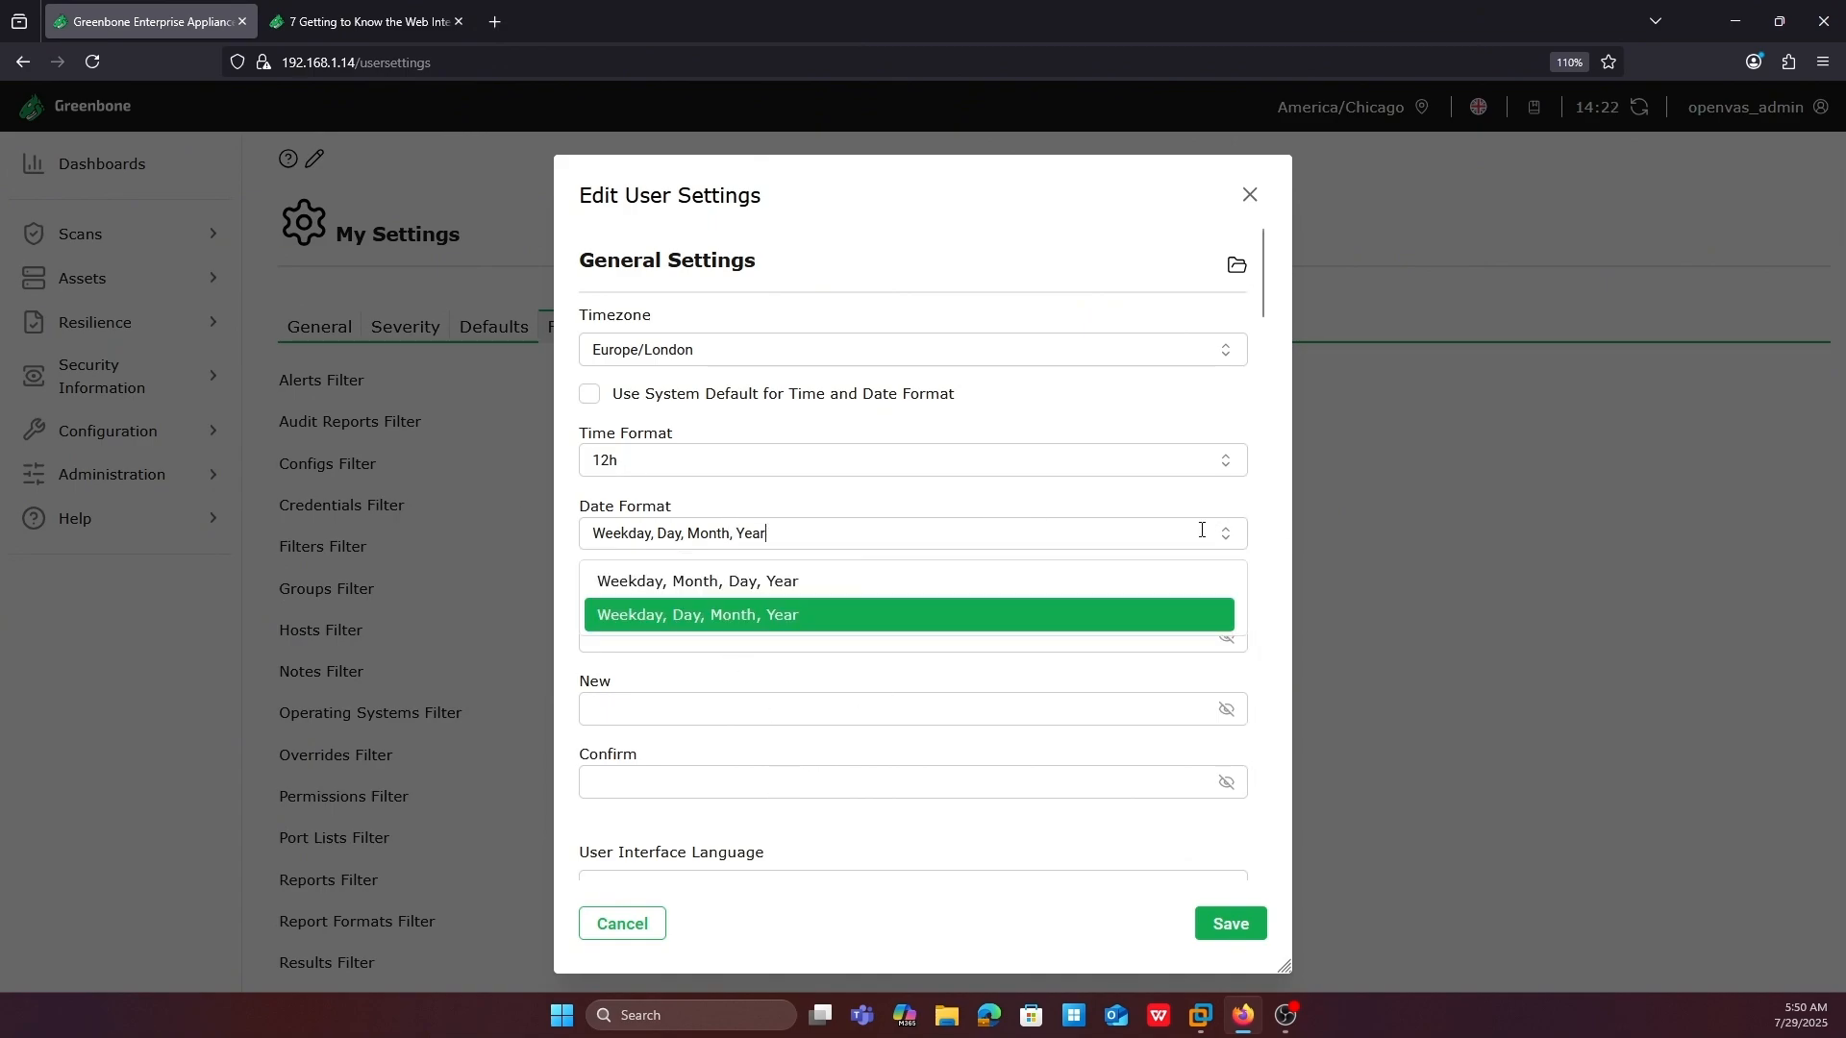
click(667, 618)
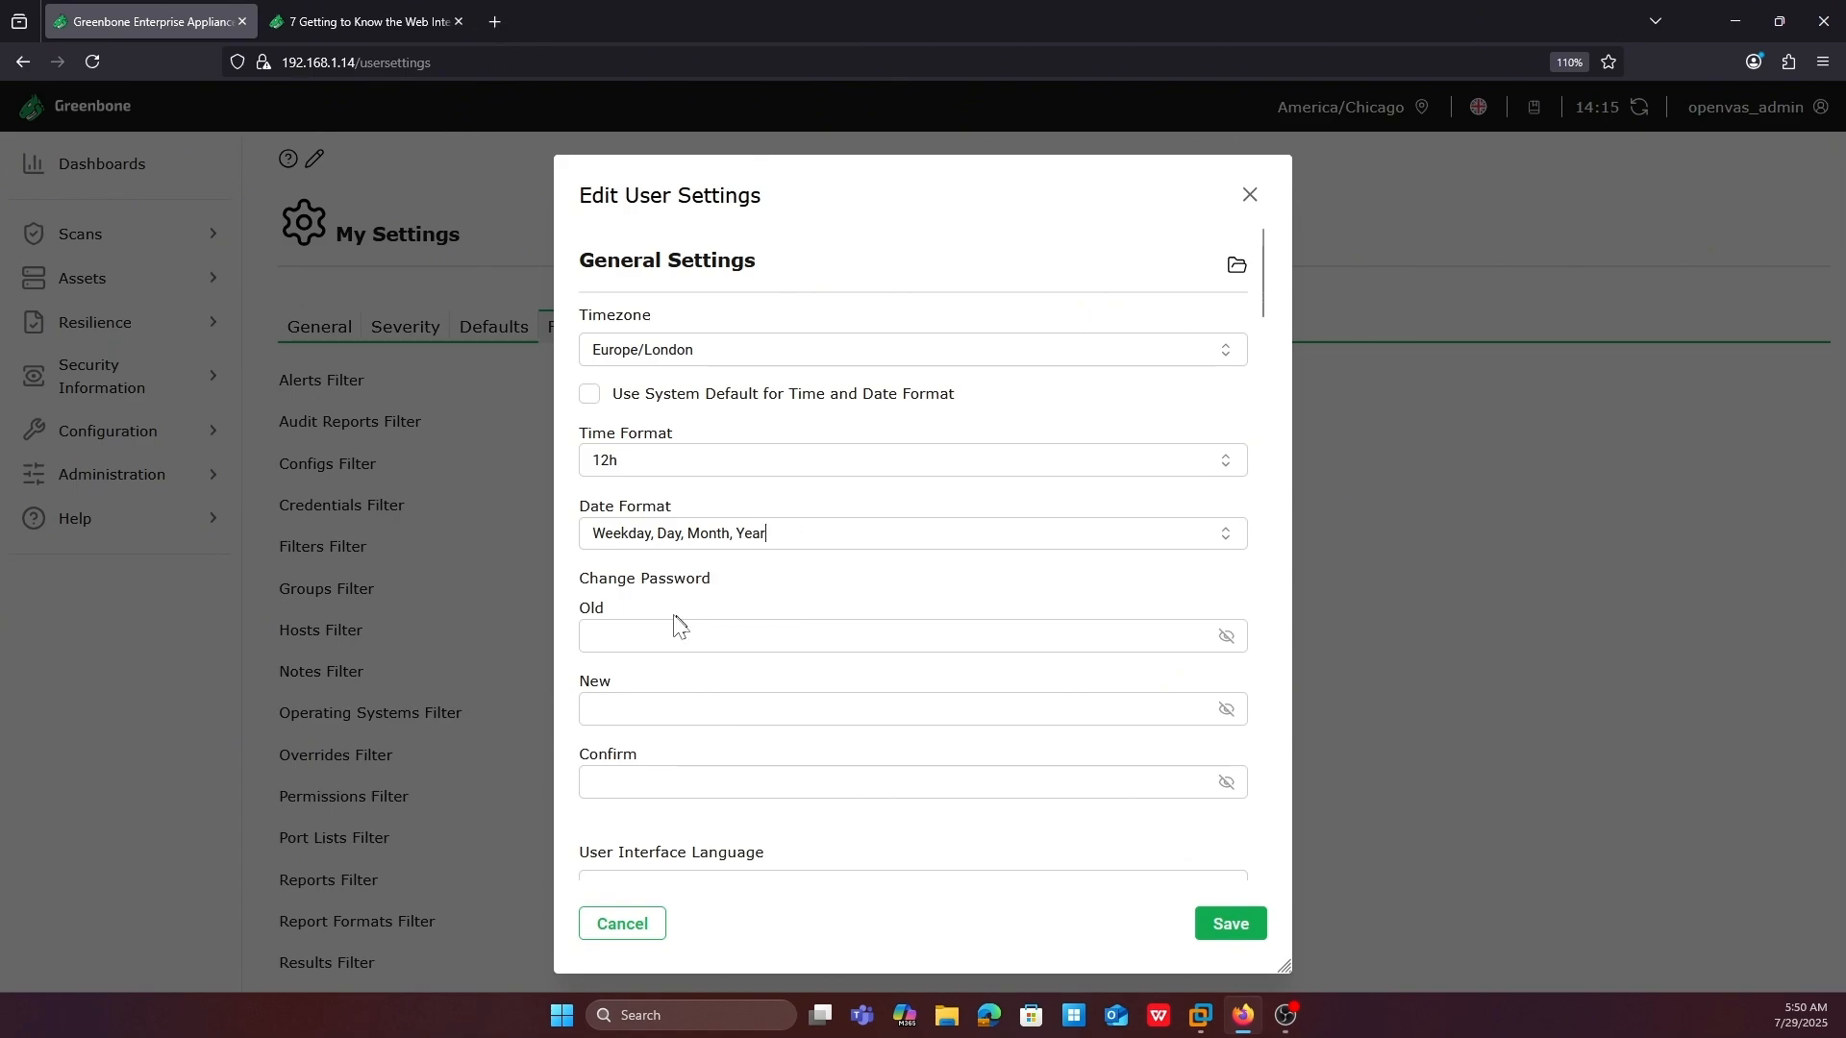
Set the user interface language to English | English and the rows per page to 20
click(651, 635)
scroll(663, 771, down, 2)
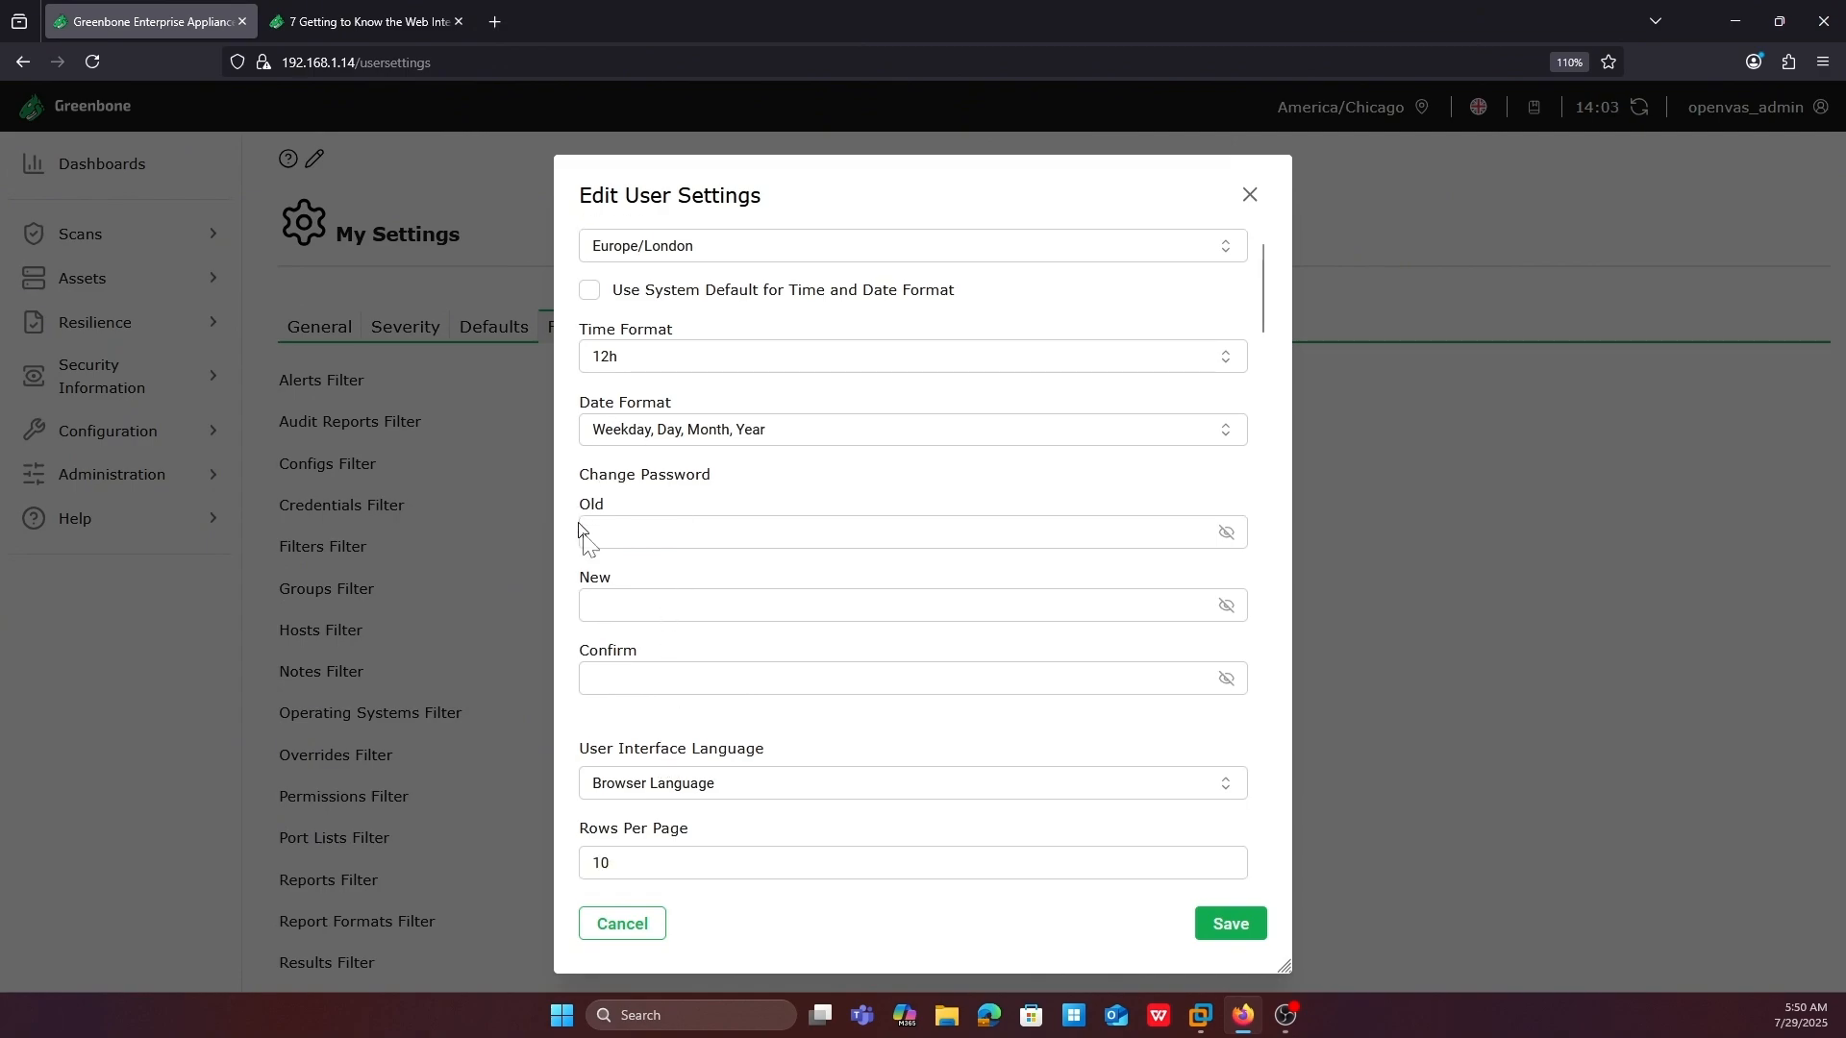
scroll(667, 623, down, 6)
drag(593, 441, 816, 441)
click(741, 473)
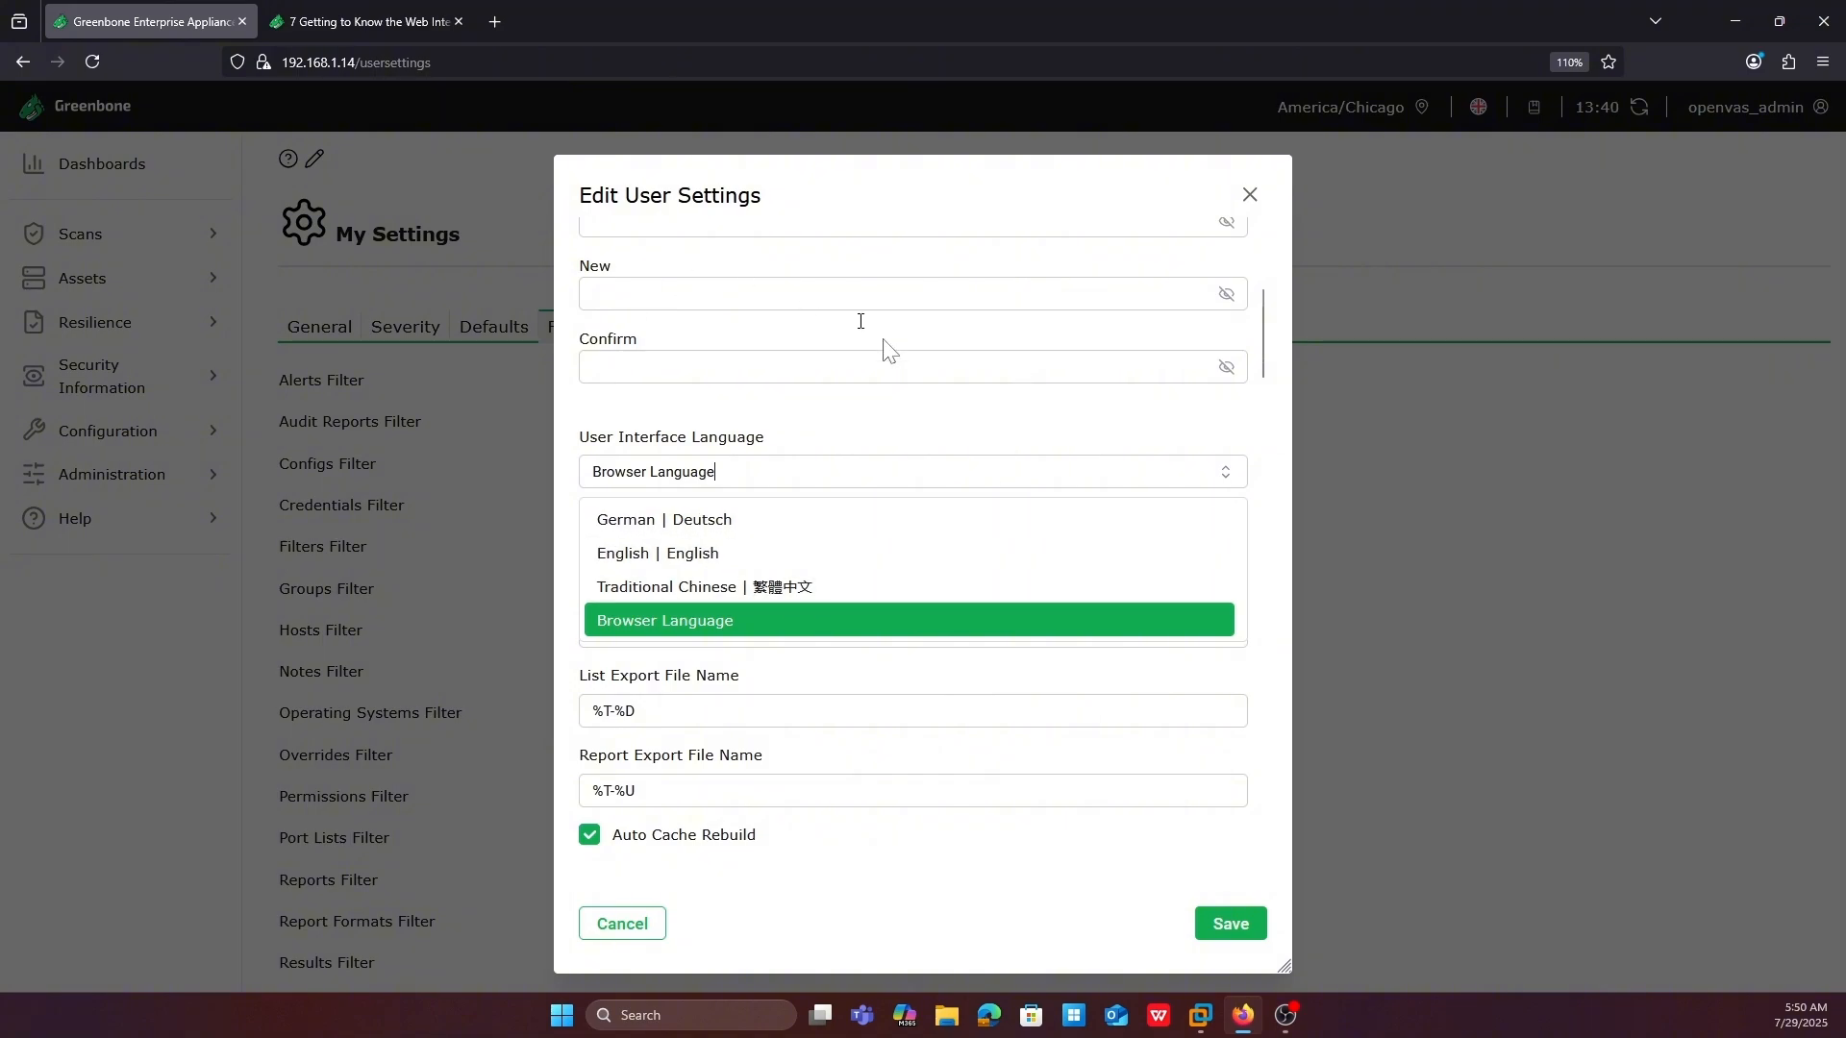
click(699, 565)
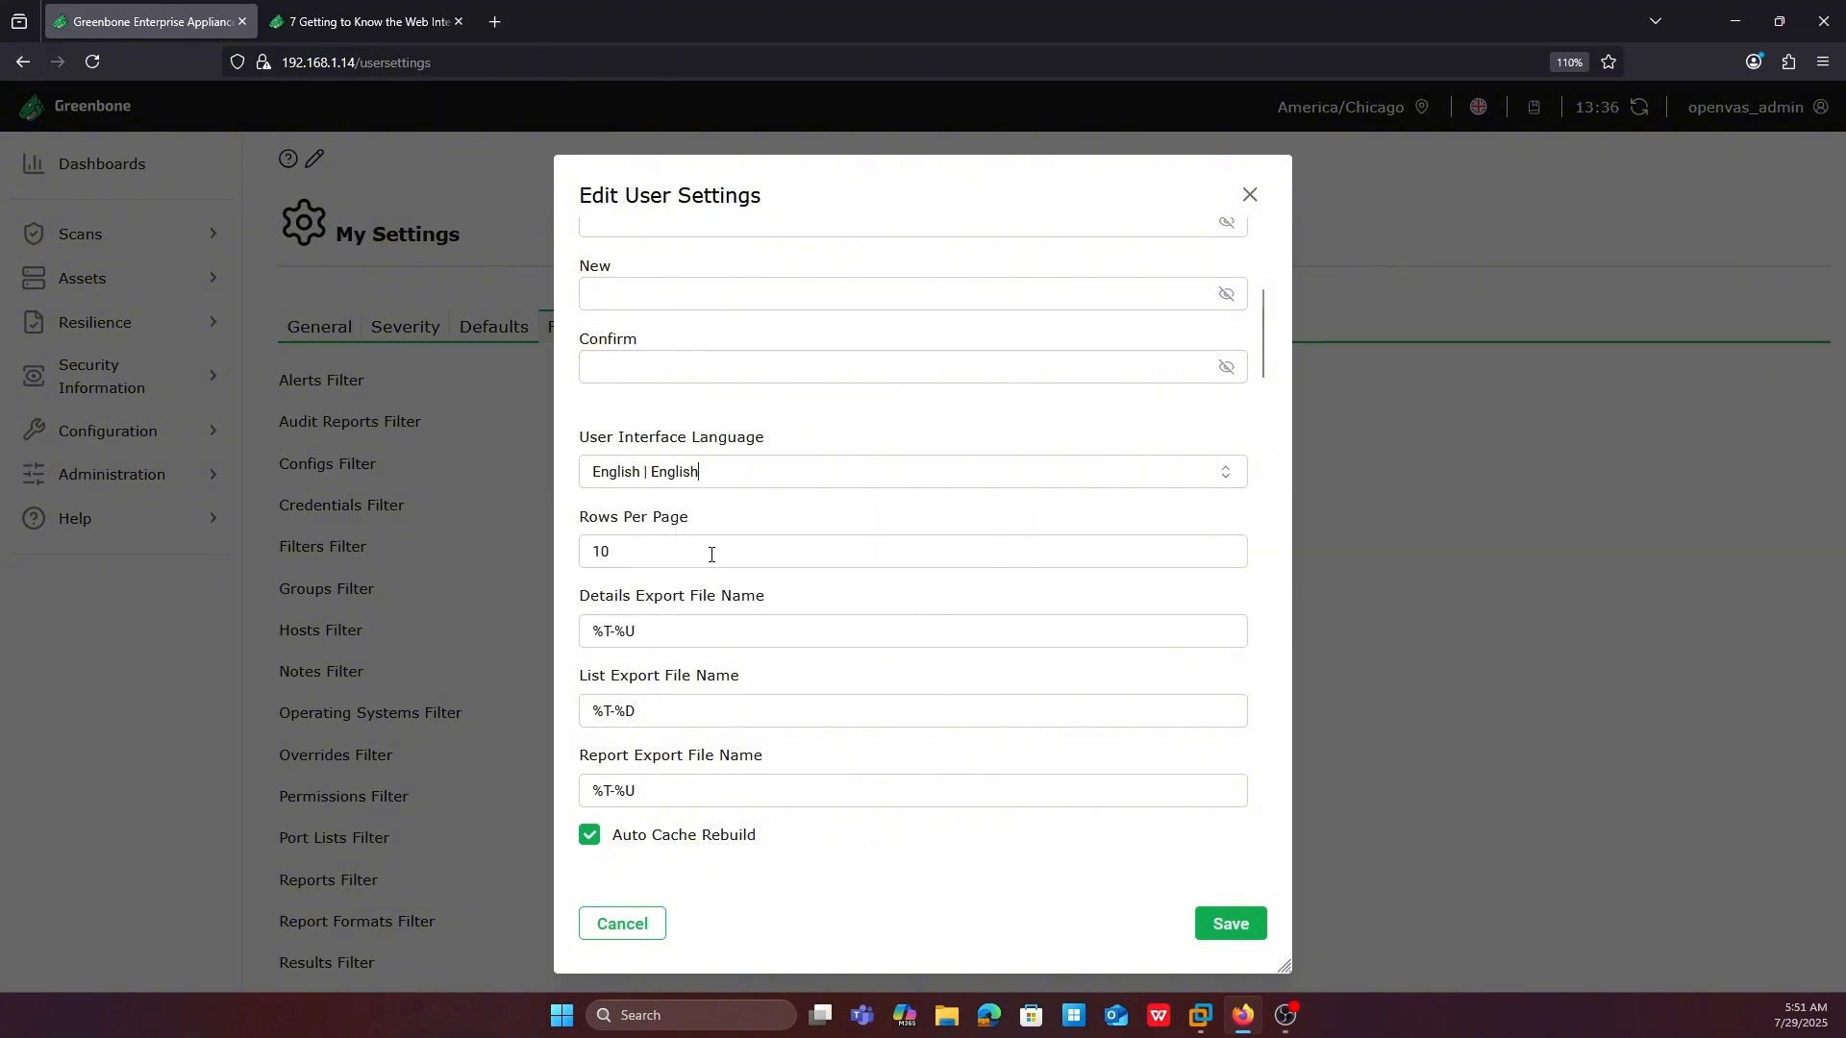
drag(708, 550, 496, 538)
text(20)
Examine the export file name, Auto Cache Rebuild and severity options in the user settings
scroll(954, 613, down, 2)
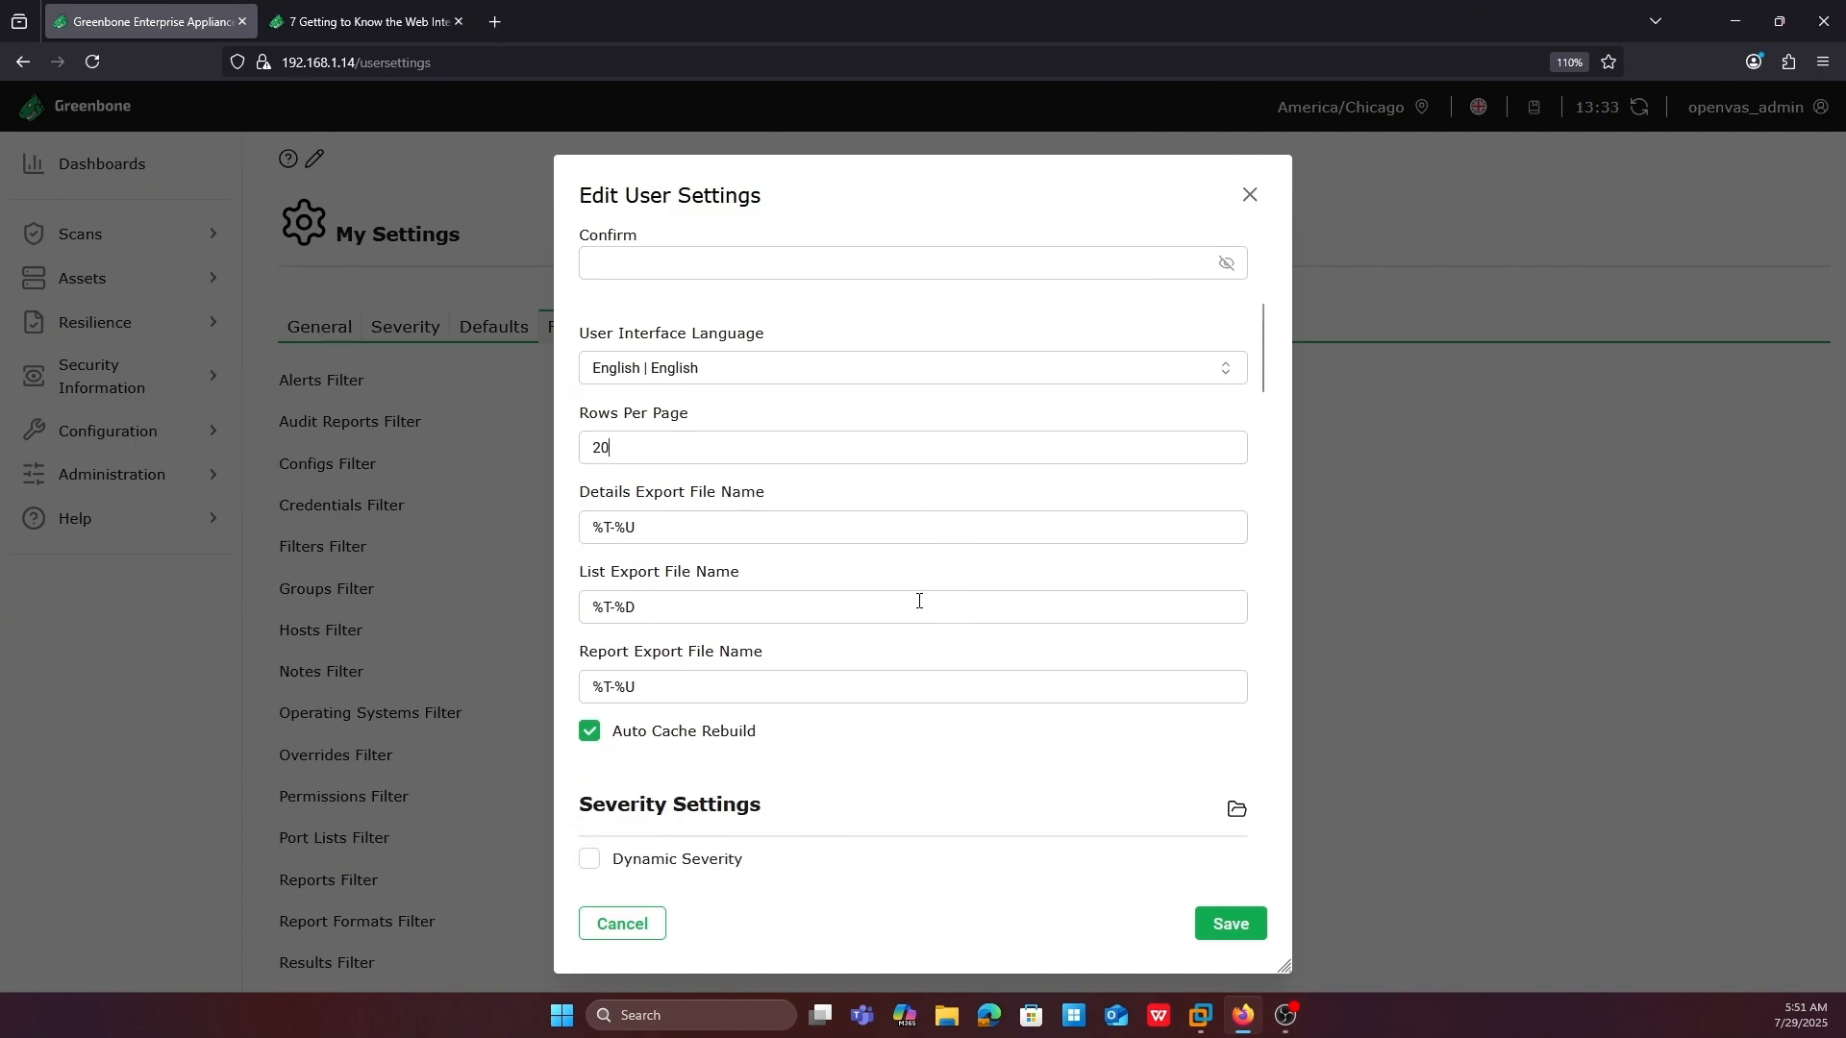
scroll(680, 563, down, 2)
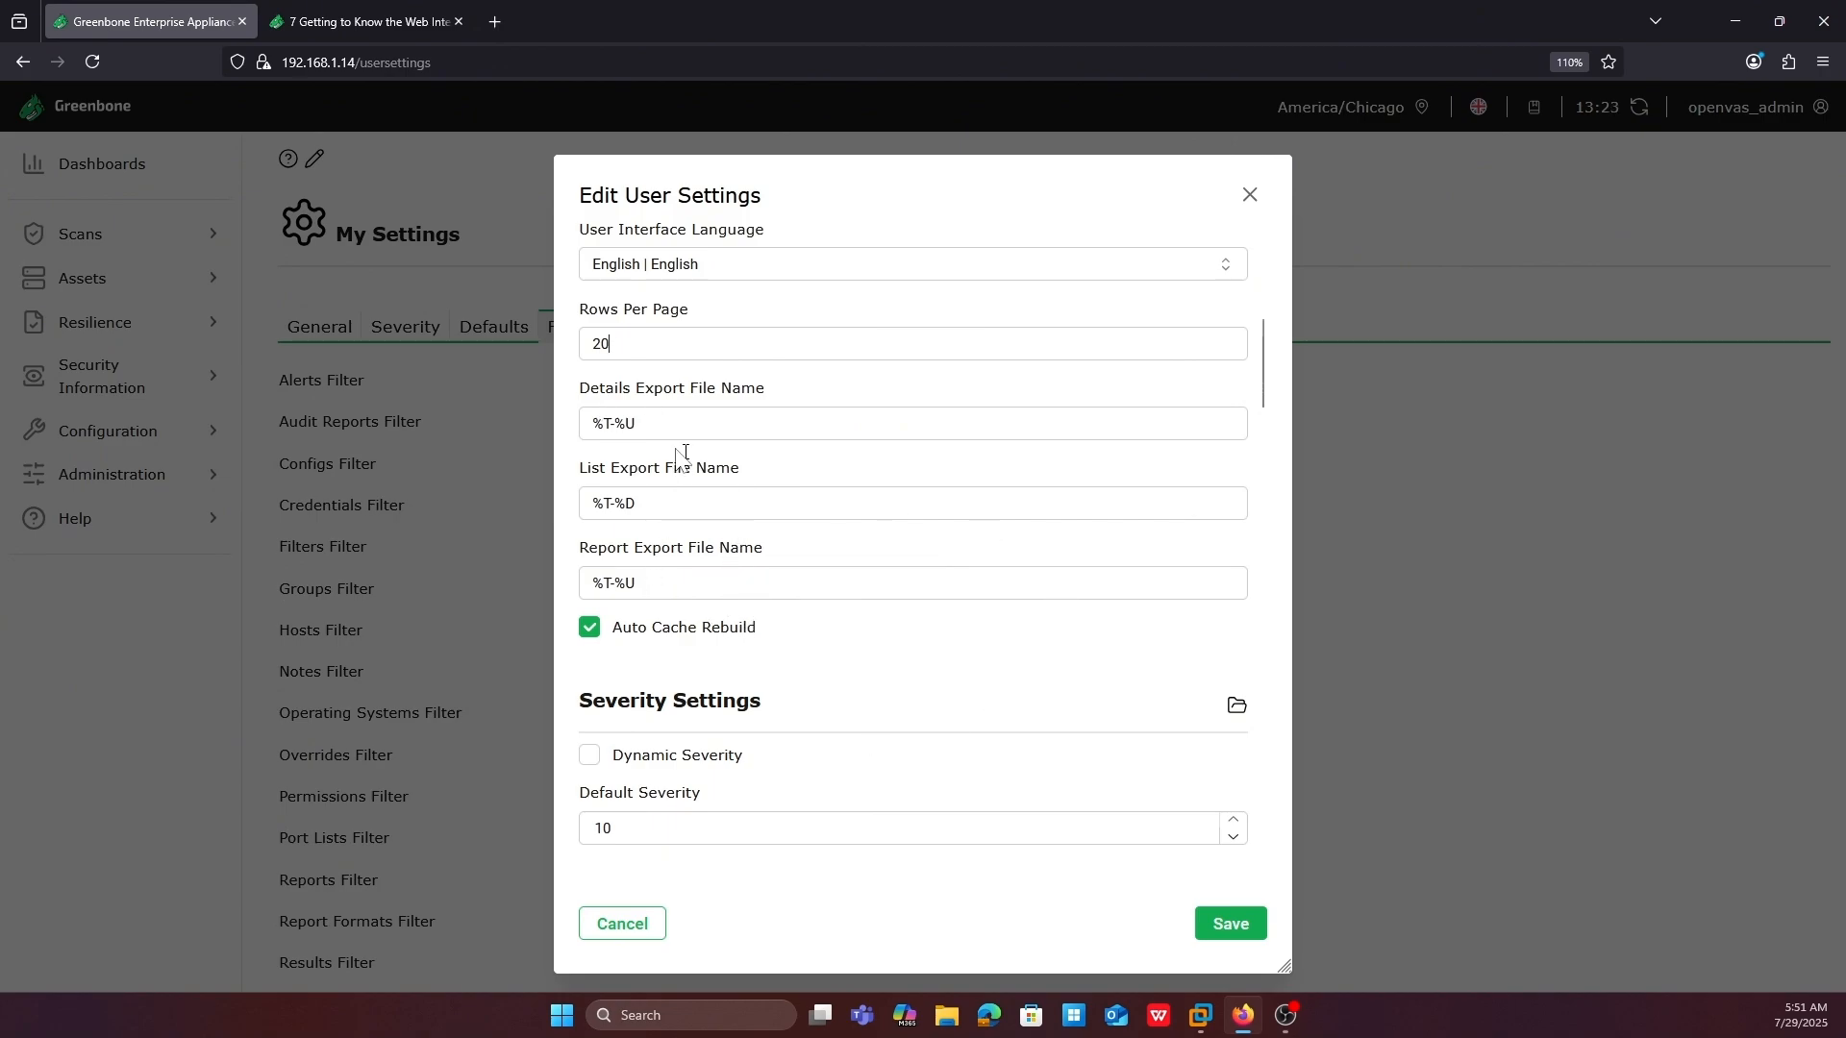
drag(577, 467, 943, 485)
click(915, 487)
scroll(738, 531, down, 3)
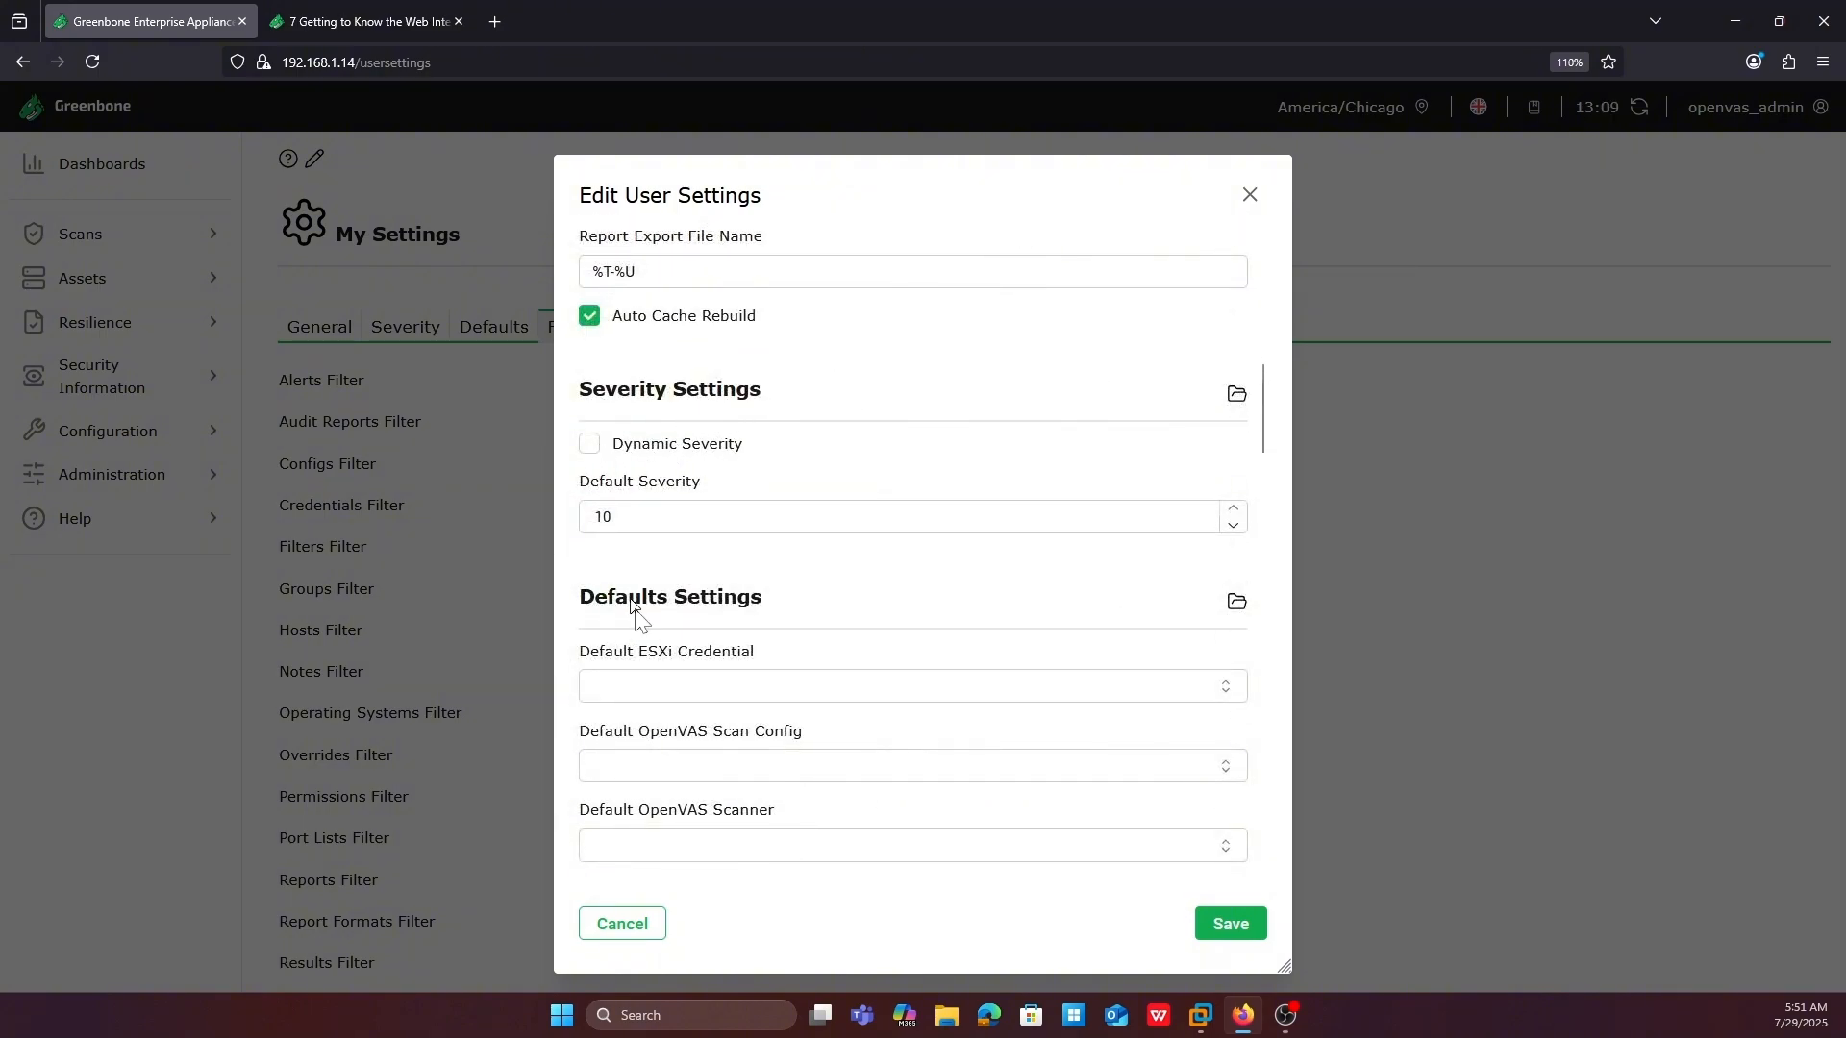
scroll(638, 620, down, 2)
Examine the Defaults Settings, particularly the default ESXi, SMB, SNMP and SSH credential options
drag(581, 389, 735, 402)
click(733, 402)
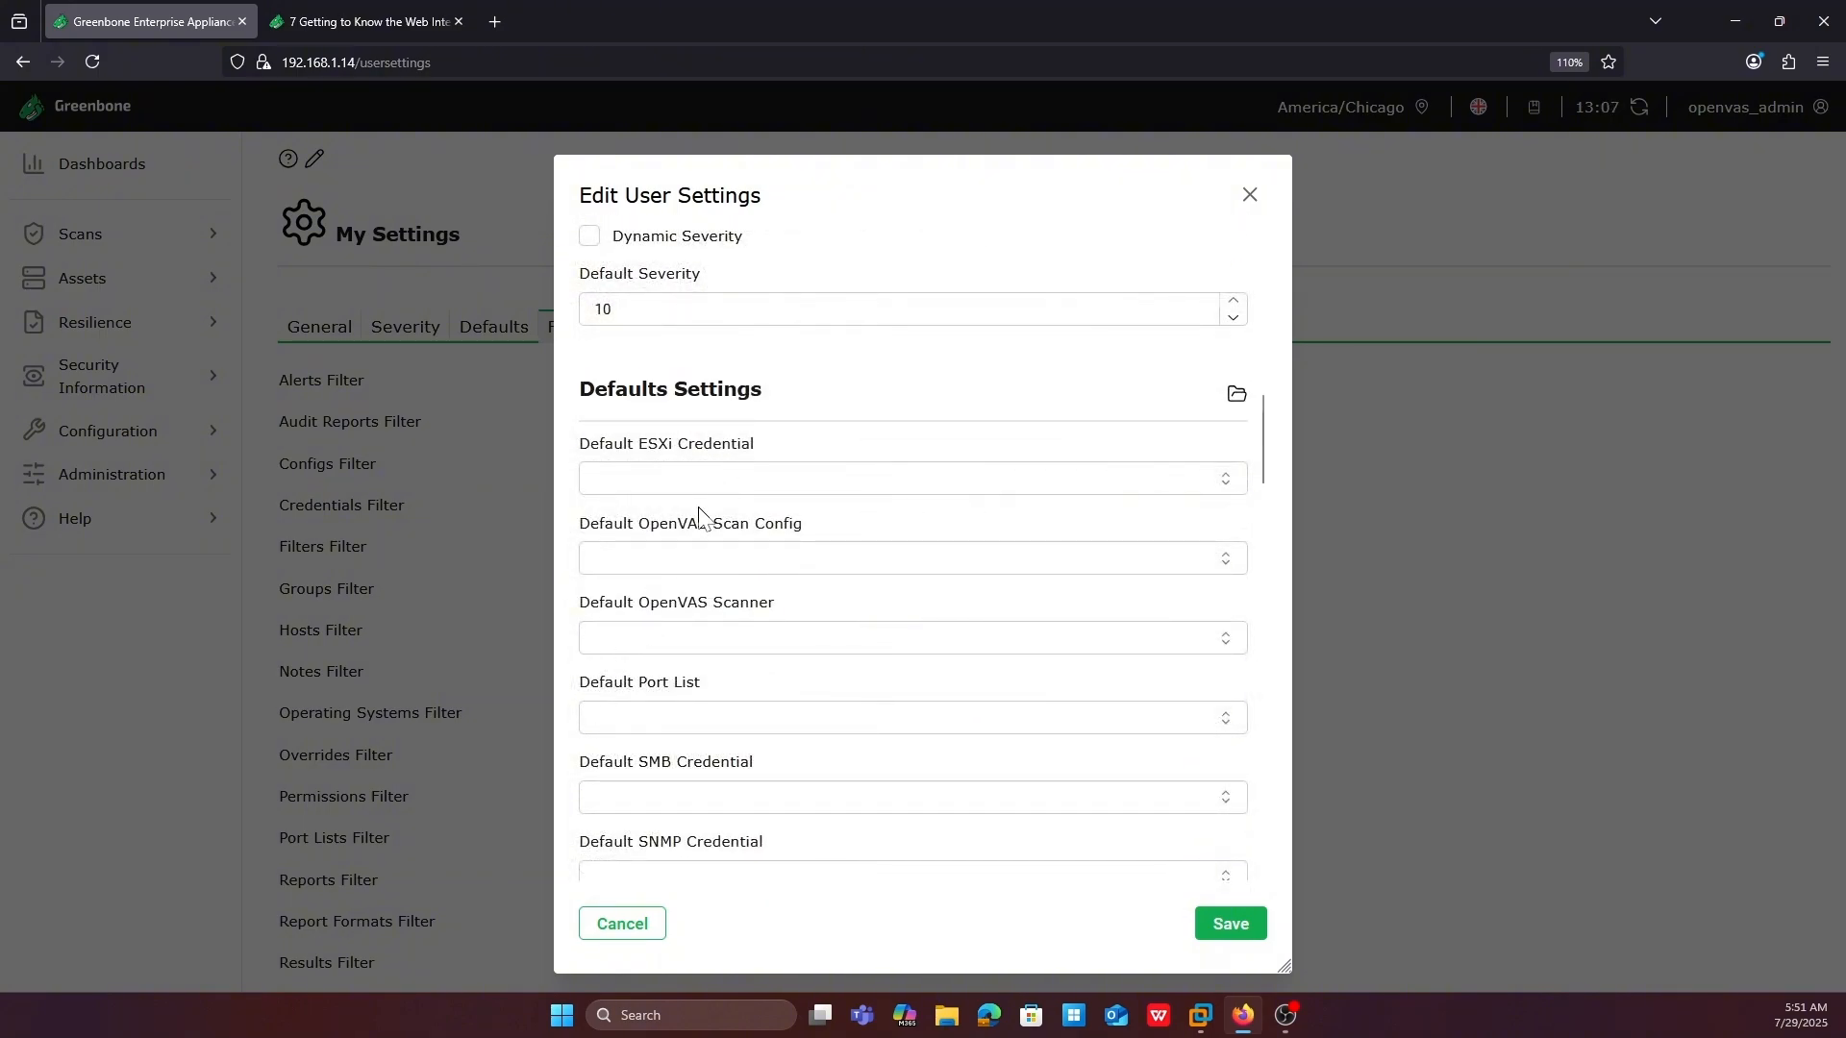
drag(580, 443, 786, 443)
click(786, 434)
scroll(856, 378, down, 3)
drag(634, 530, 749, 520)
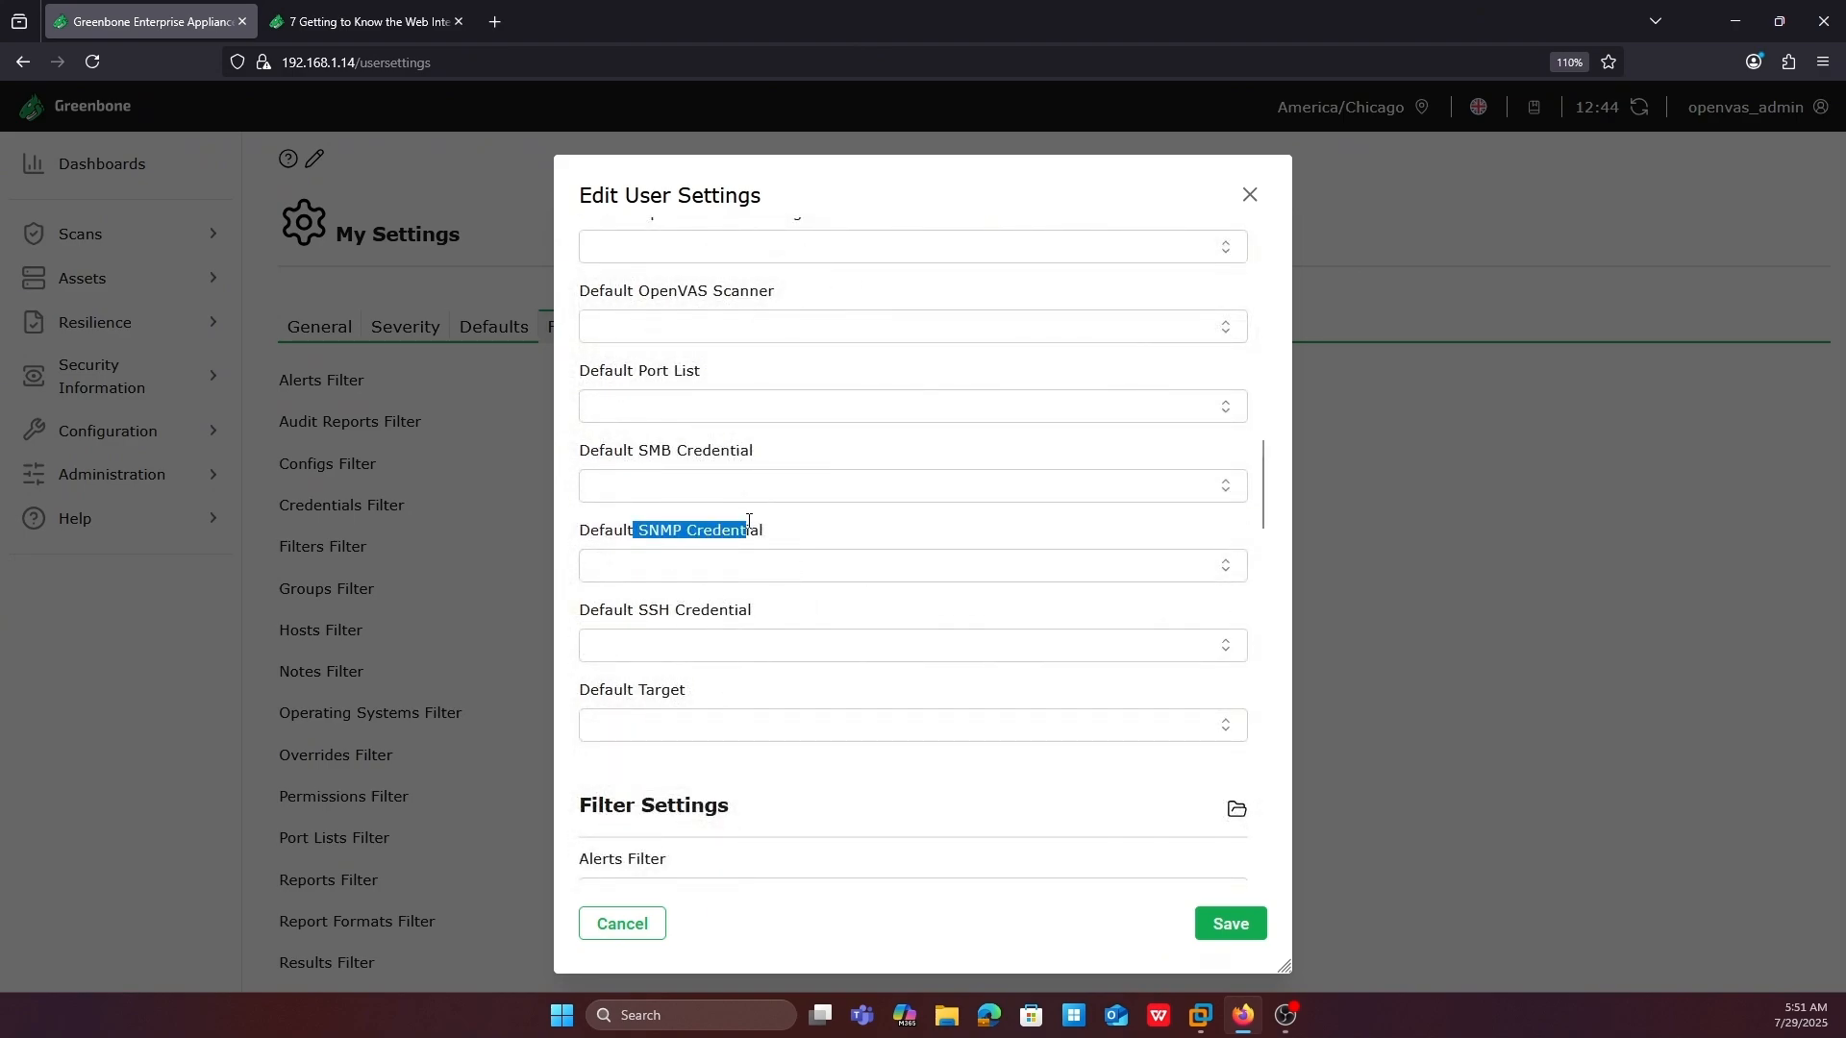
drag(613, 609, 822, 625)
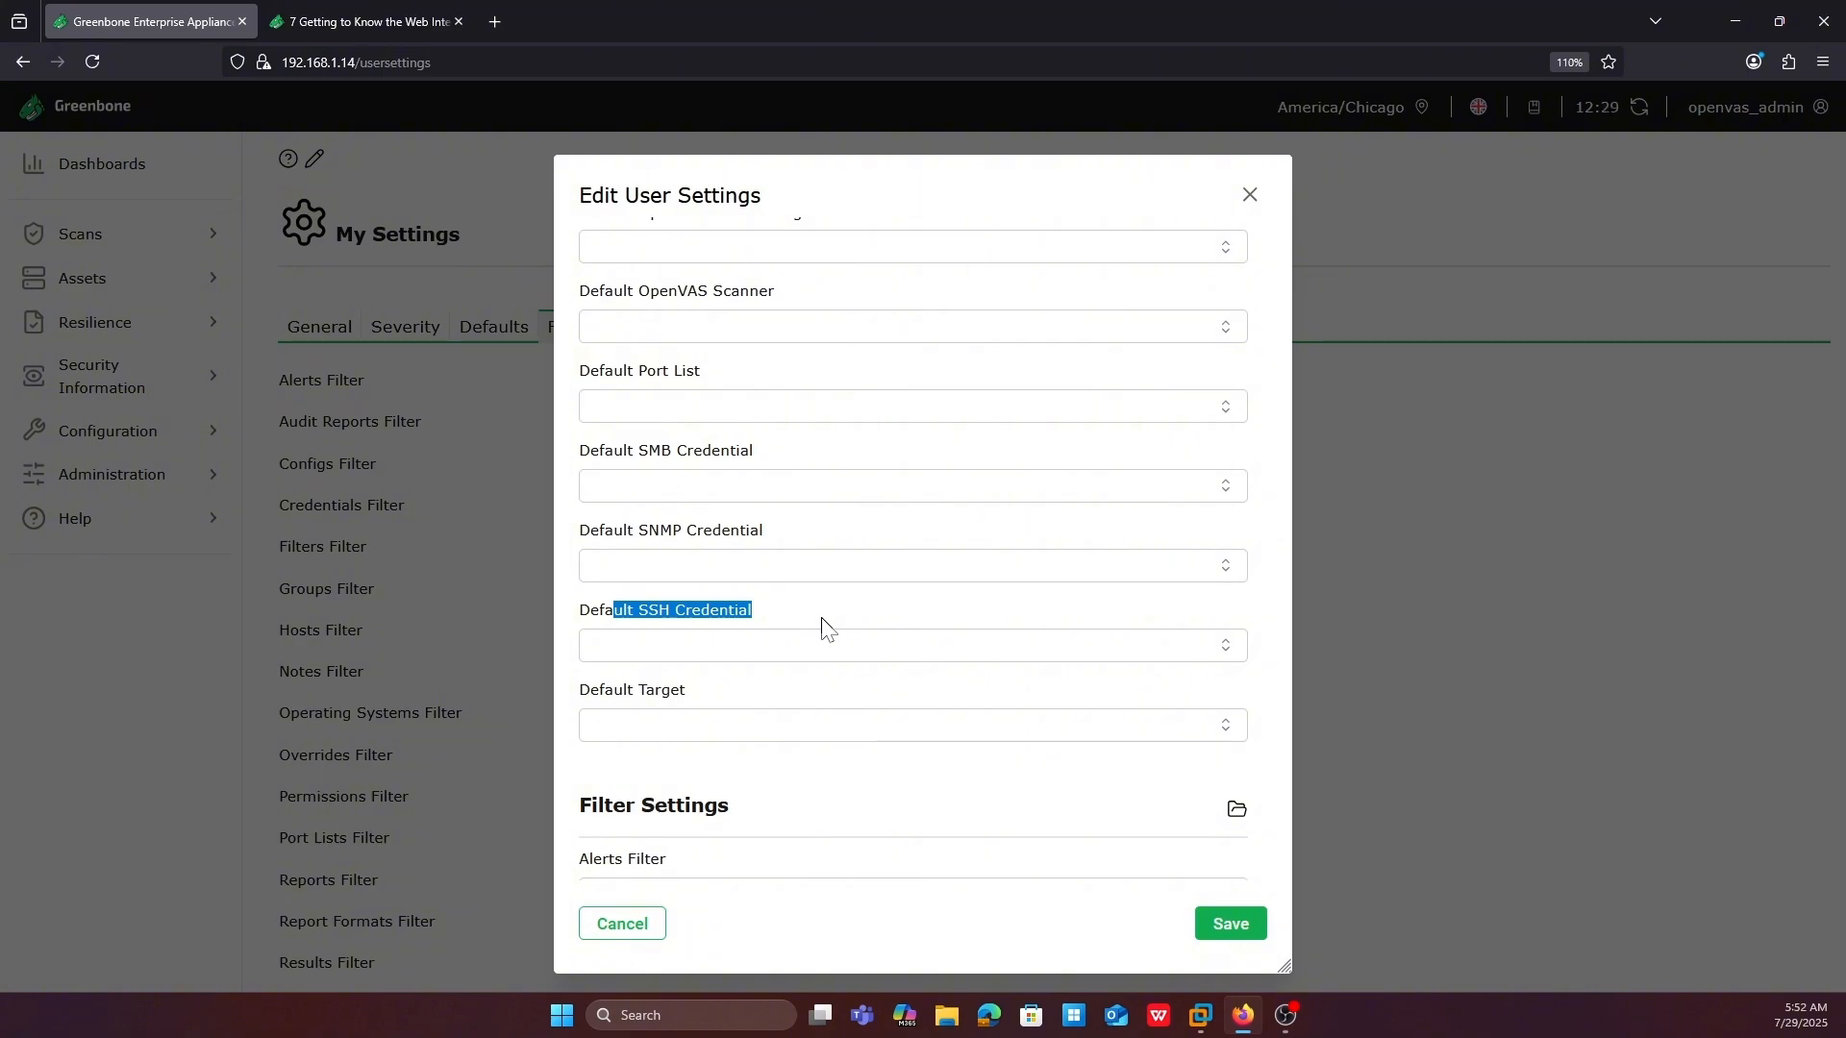
click(727, 607)
drag(662, 614, 741, 616)
click(741, 616)
drag(653, 534, 723, 531)
click(722, 531)
drag(635, 452, 759, 448)
click(769, 447)
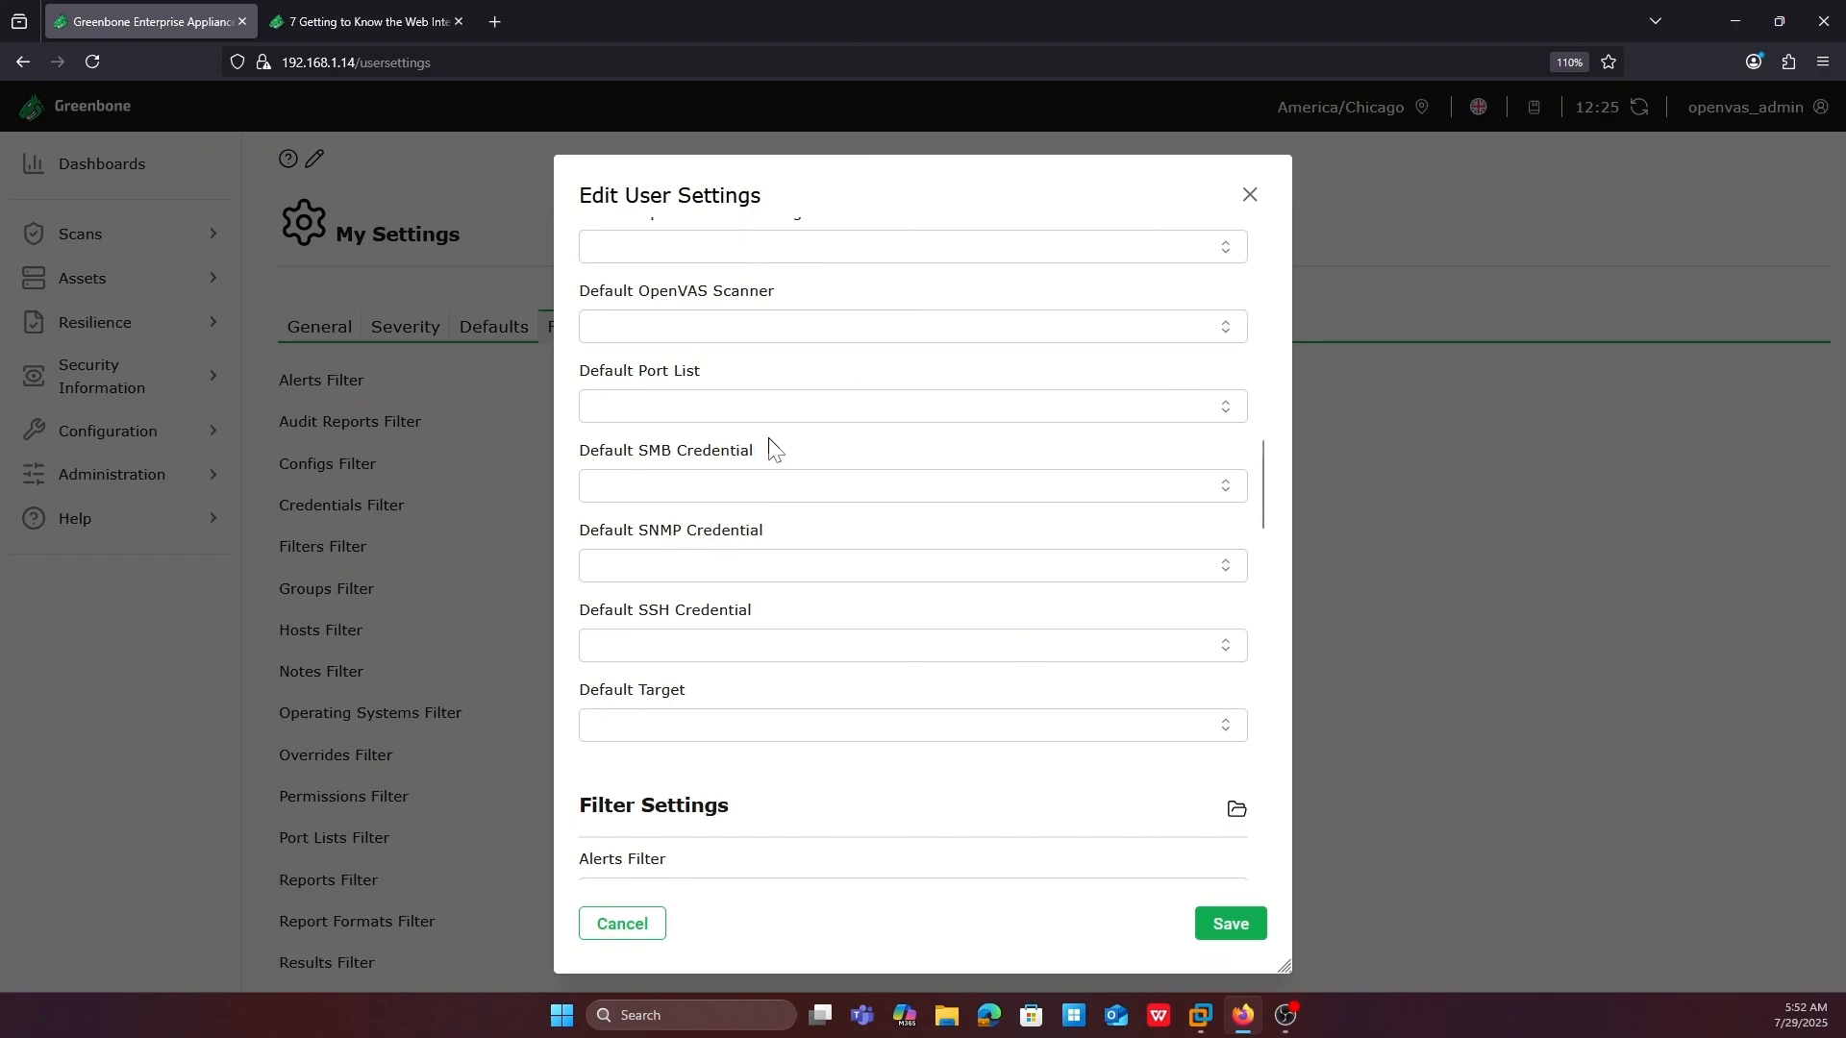
Set the default SSH credential to "ms2: Root cred"
scroll(769, 442, down, 3)
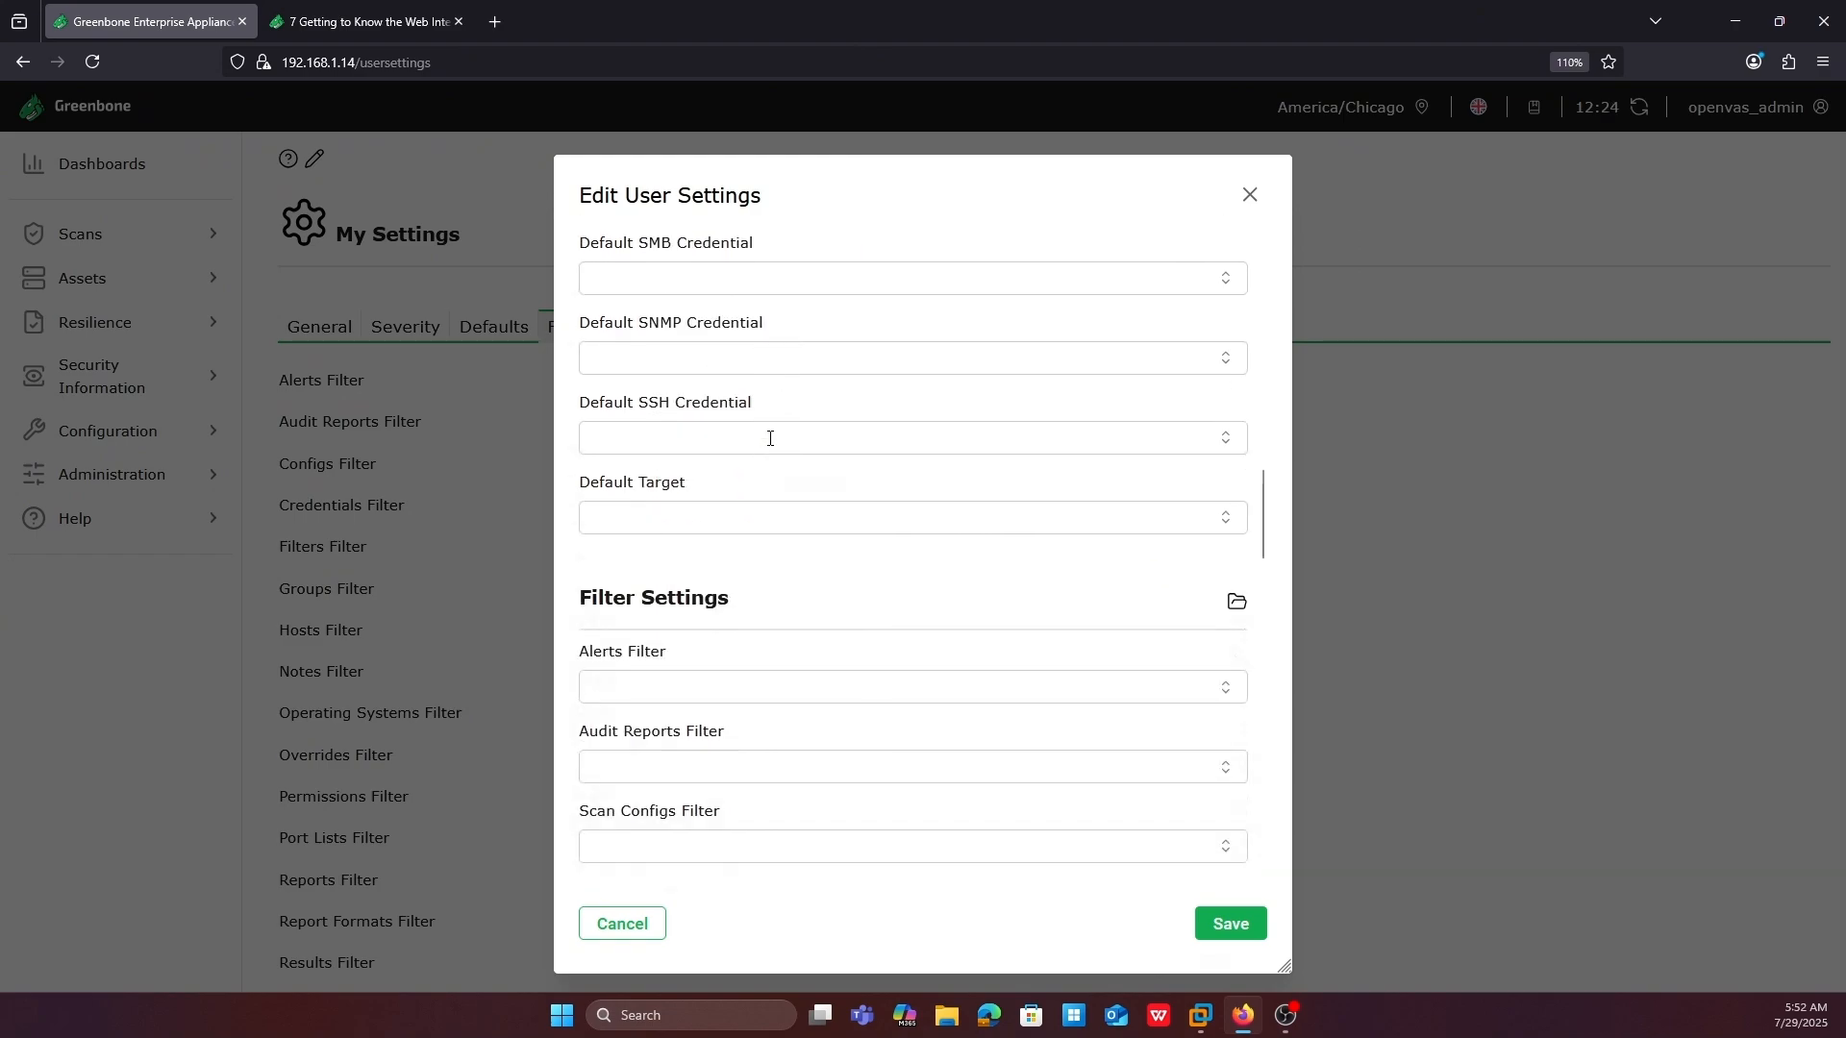
click(705, 444)
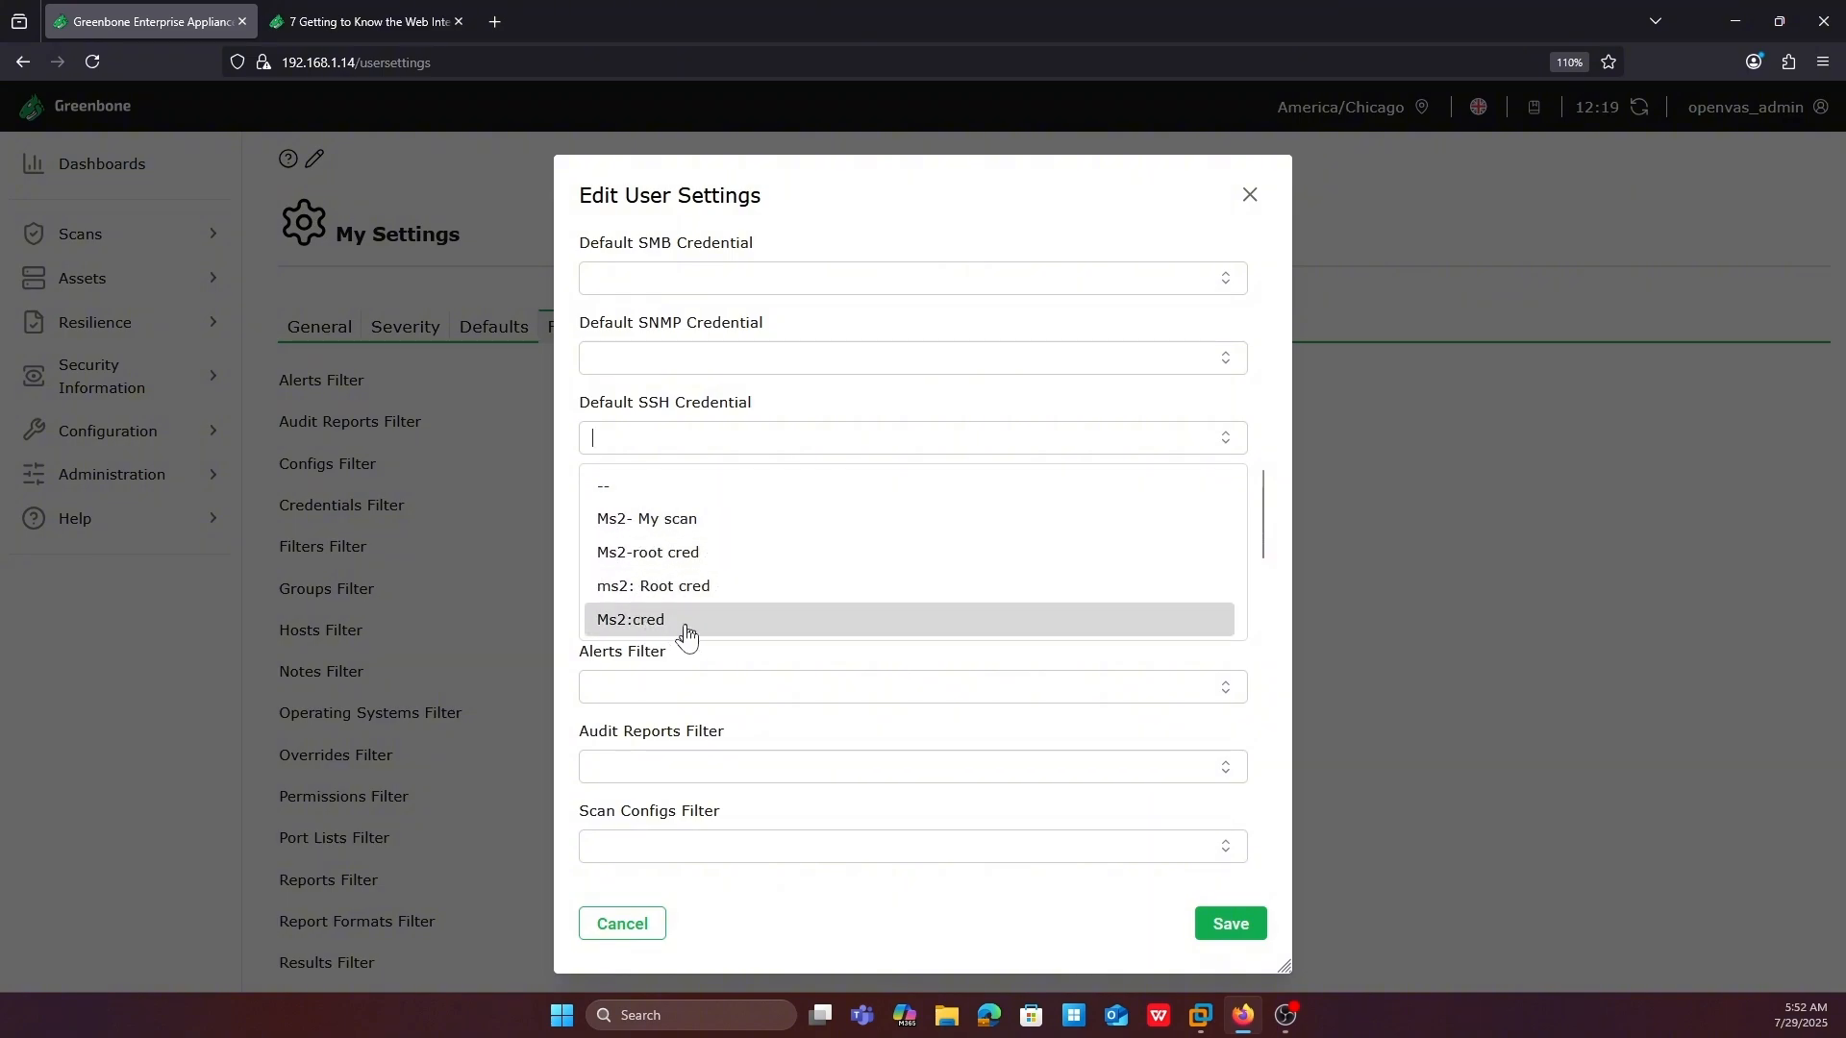
click(670, 588)
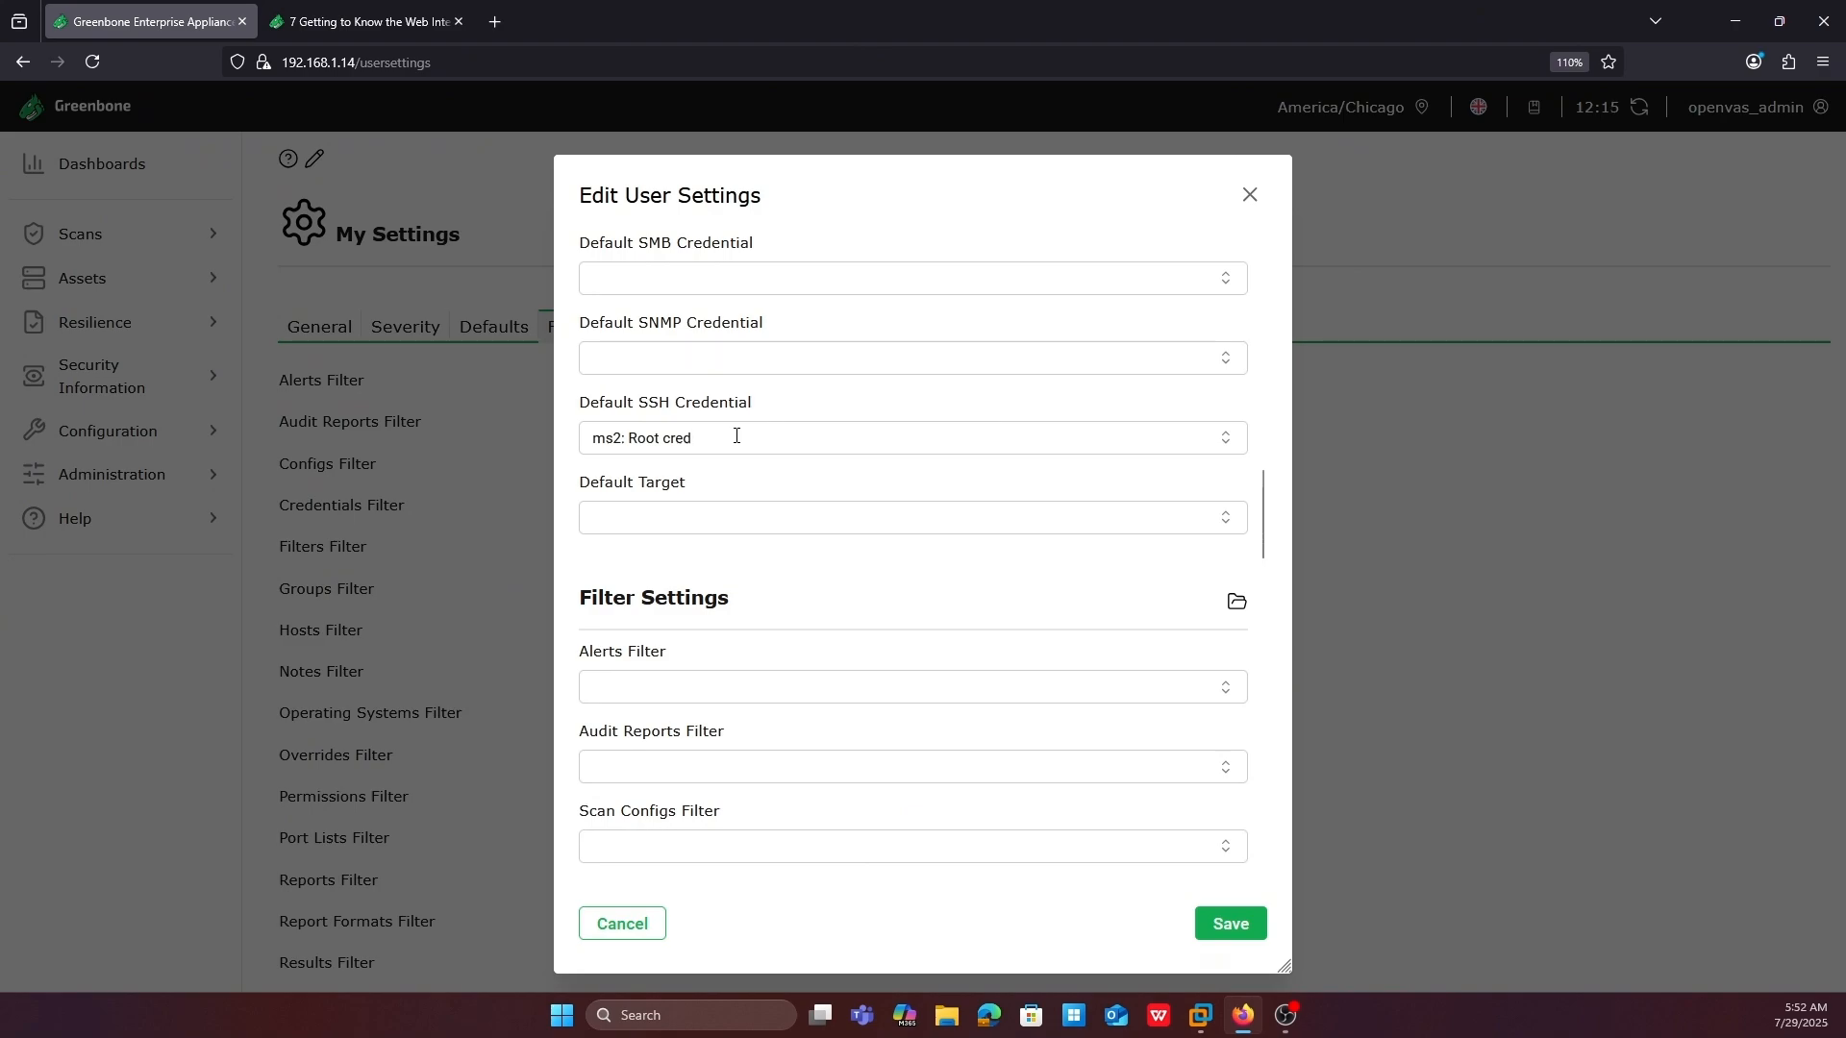
Set the default target to "Windows machine" in the user settings
click(705, 521)
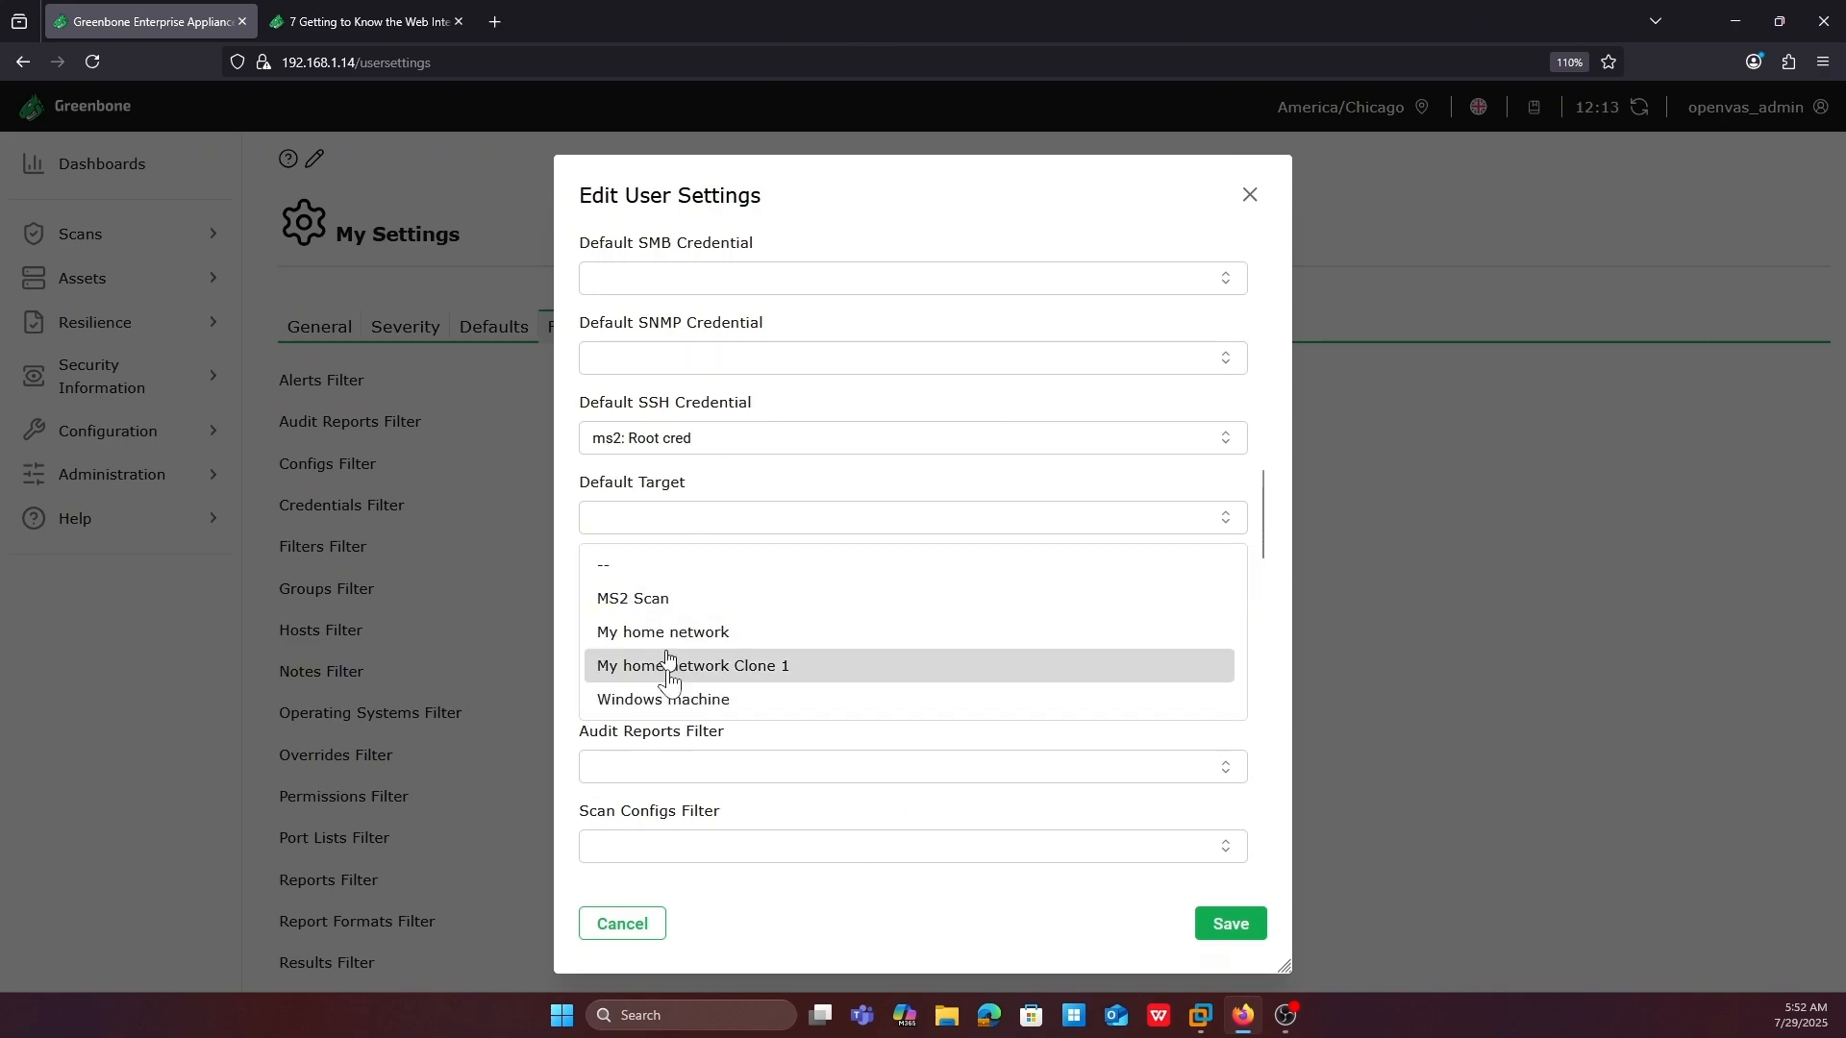
click(681, 702)
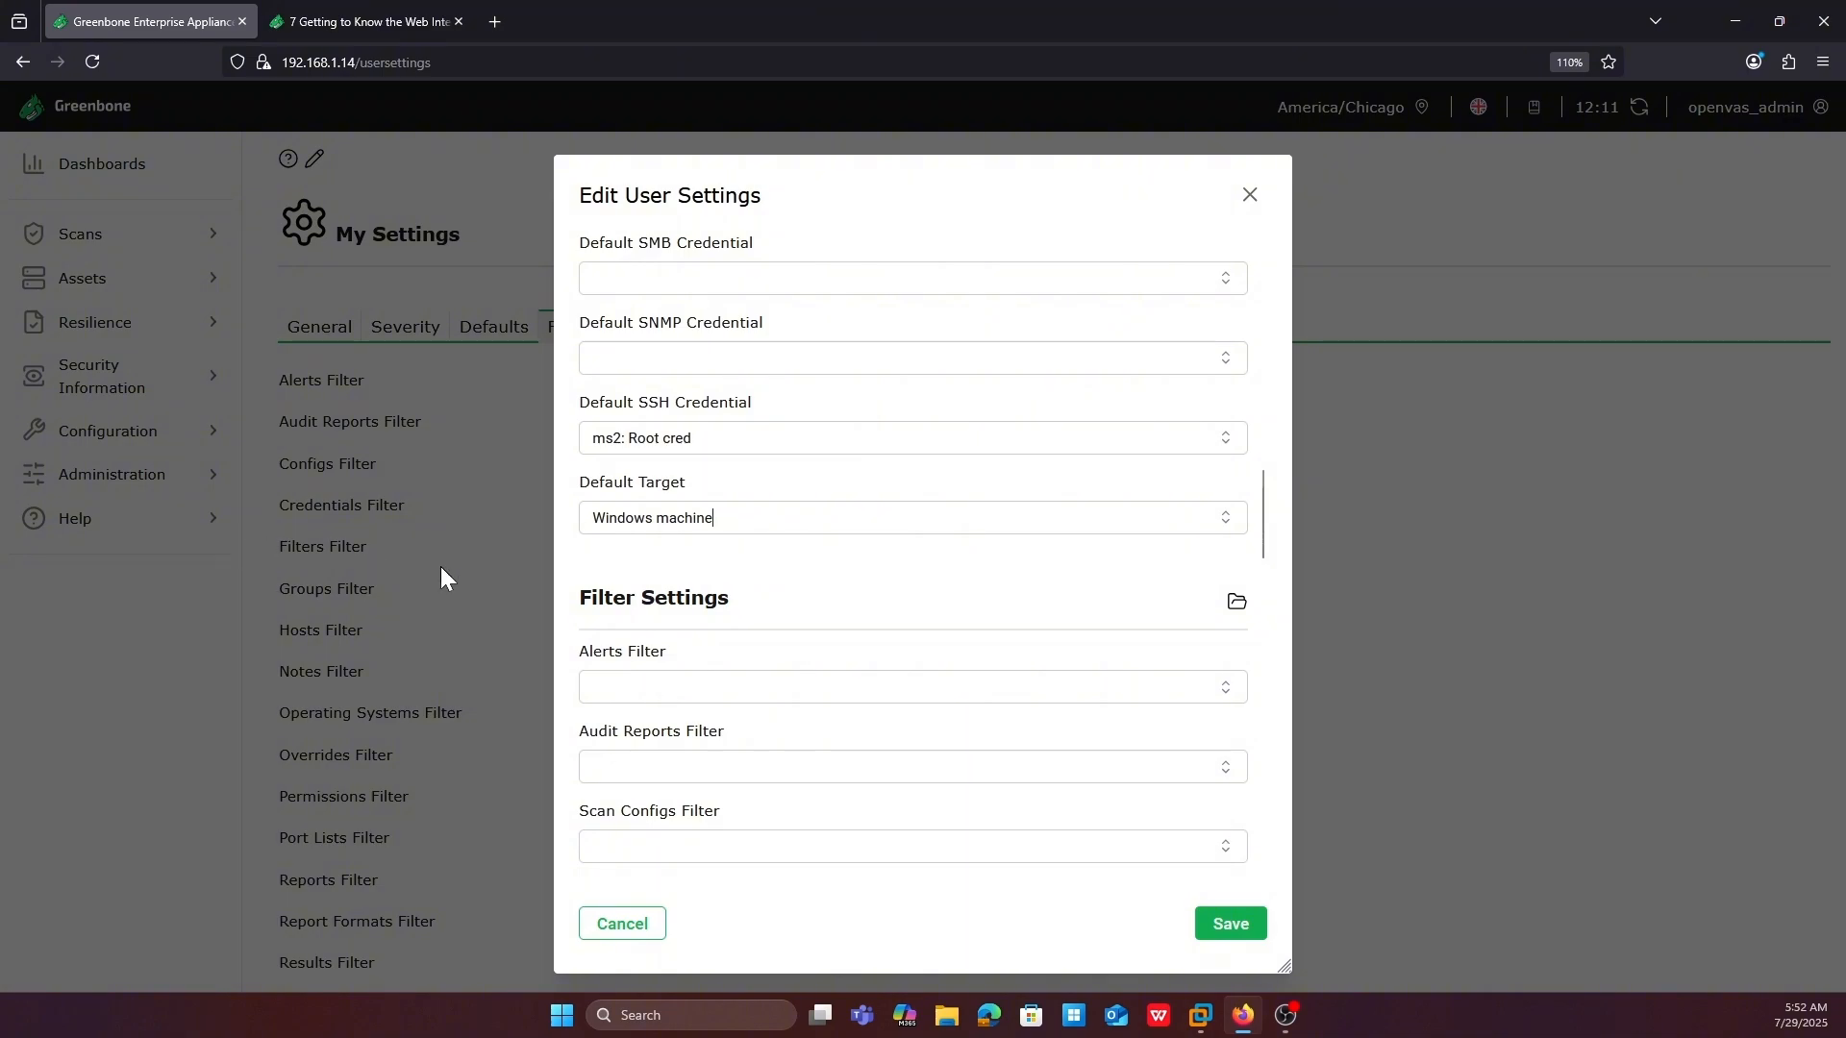
Examine the Filter Settings in the user settings, from the Alerts Filter to the NVT Filter, including the Audit Reports Filter choices
scroll(667, 603, down, 4)
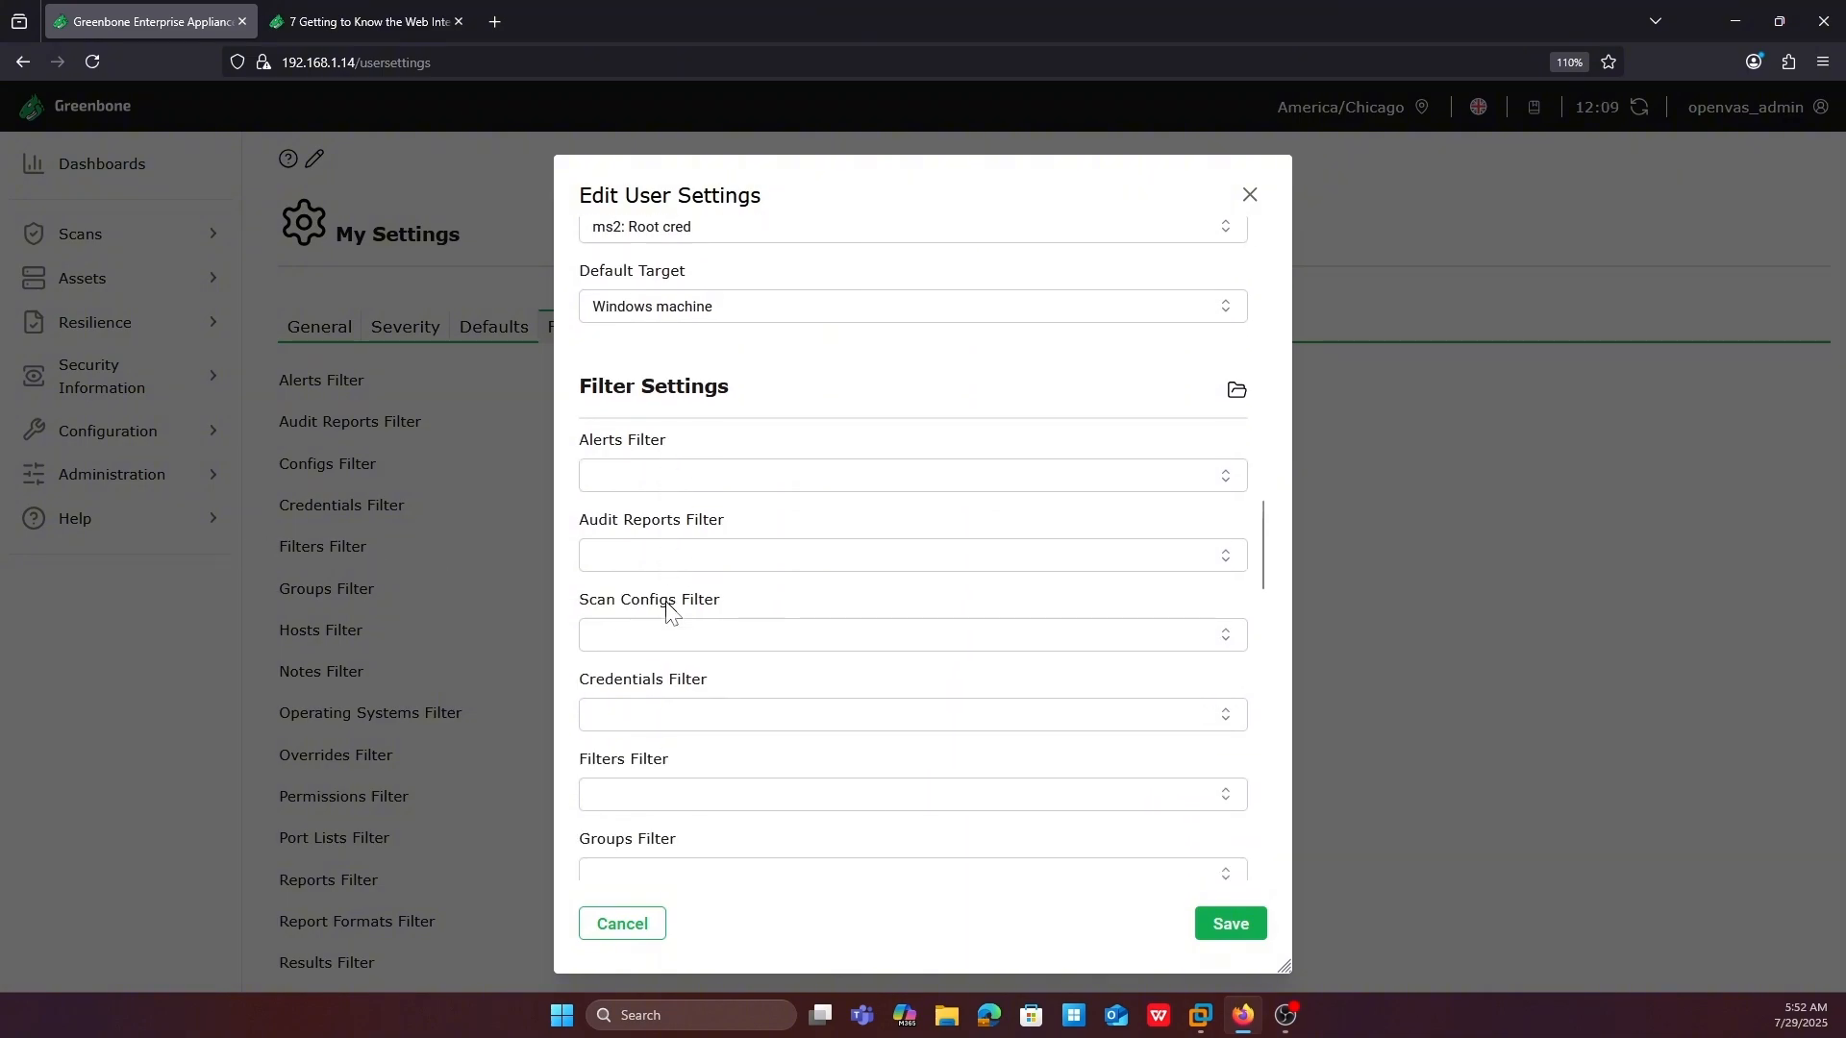
scroll(667, 604, down, 1)
scroll(671, 609, up, 1)
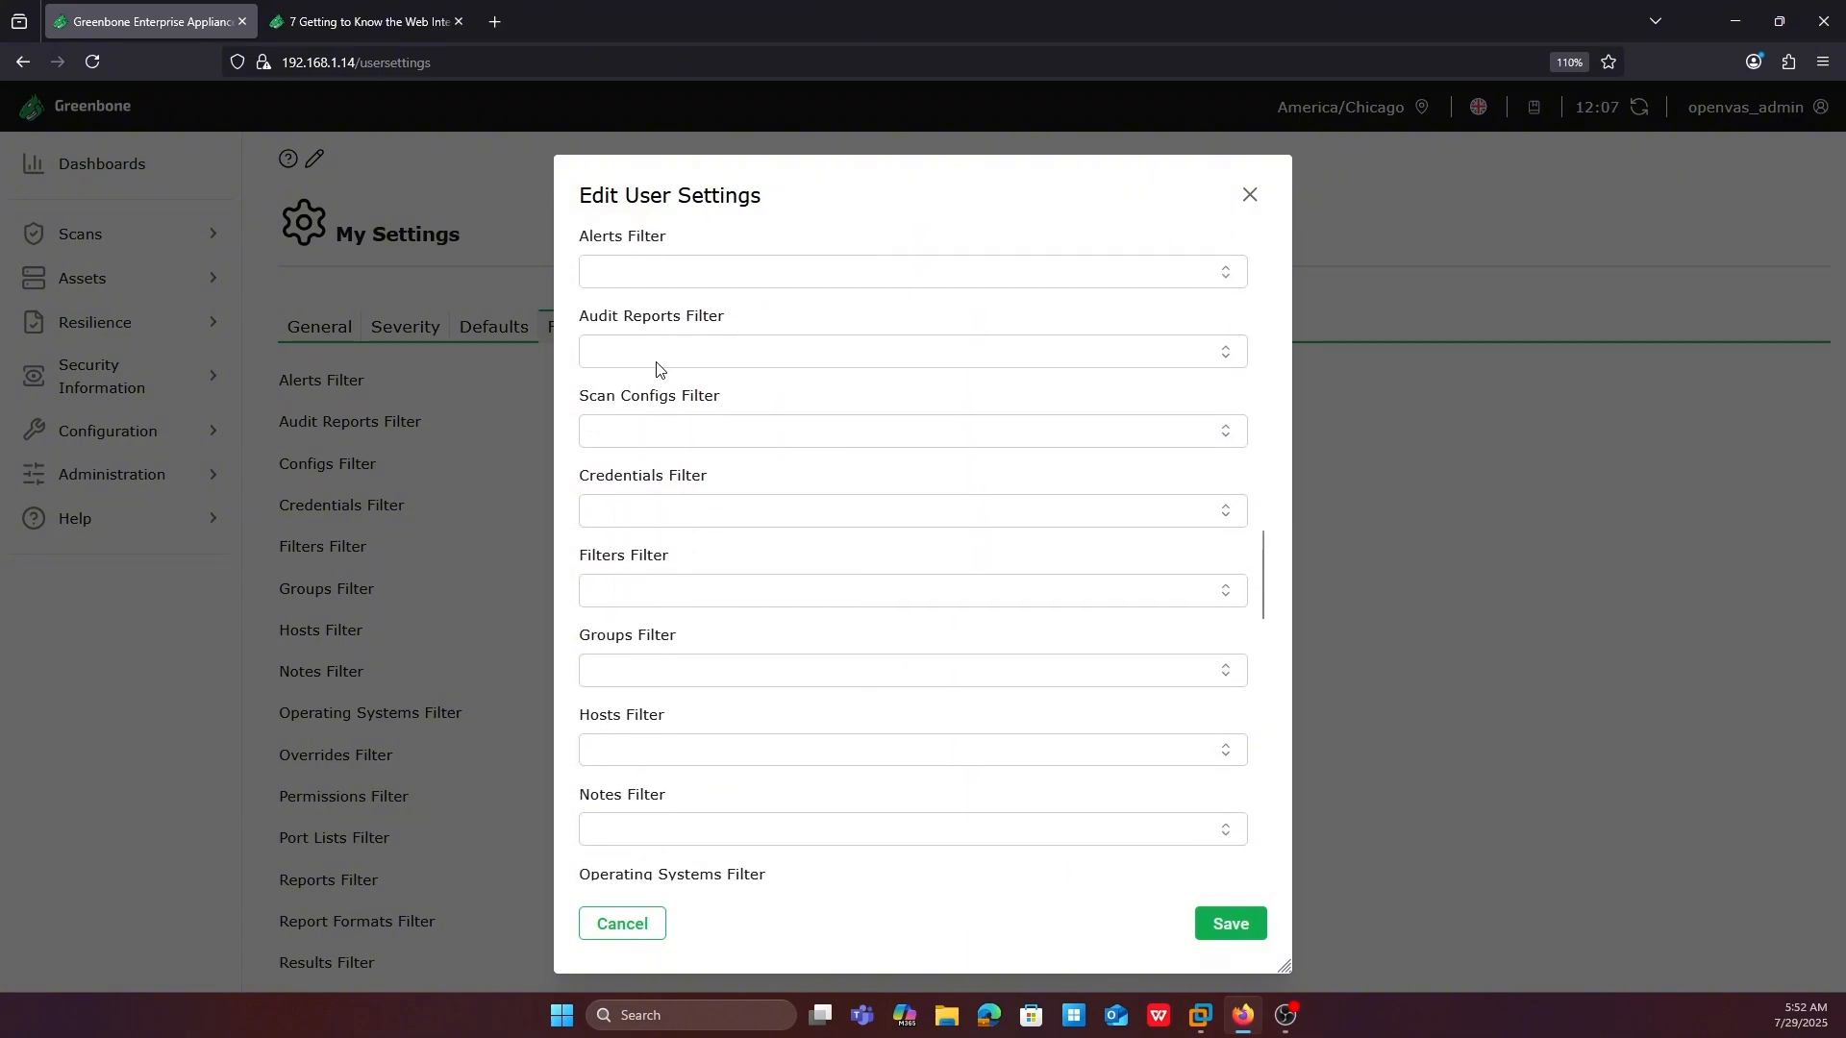
click(657, 363)
scroll(661, 452, up, 2)
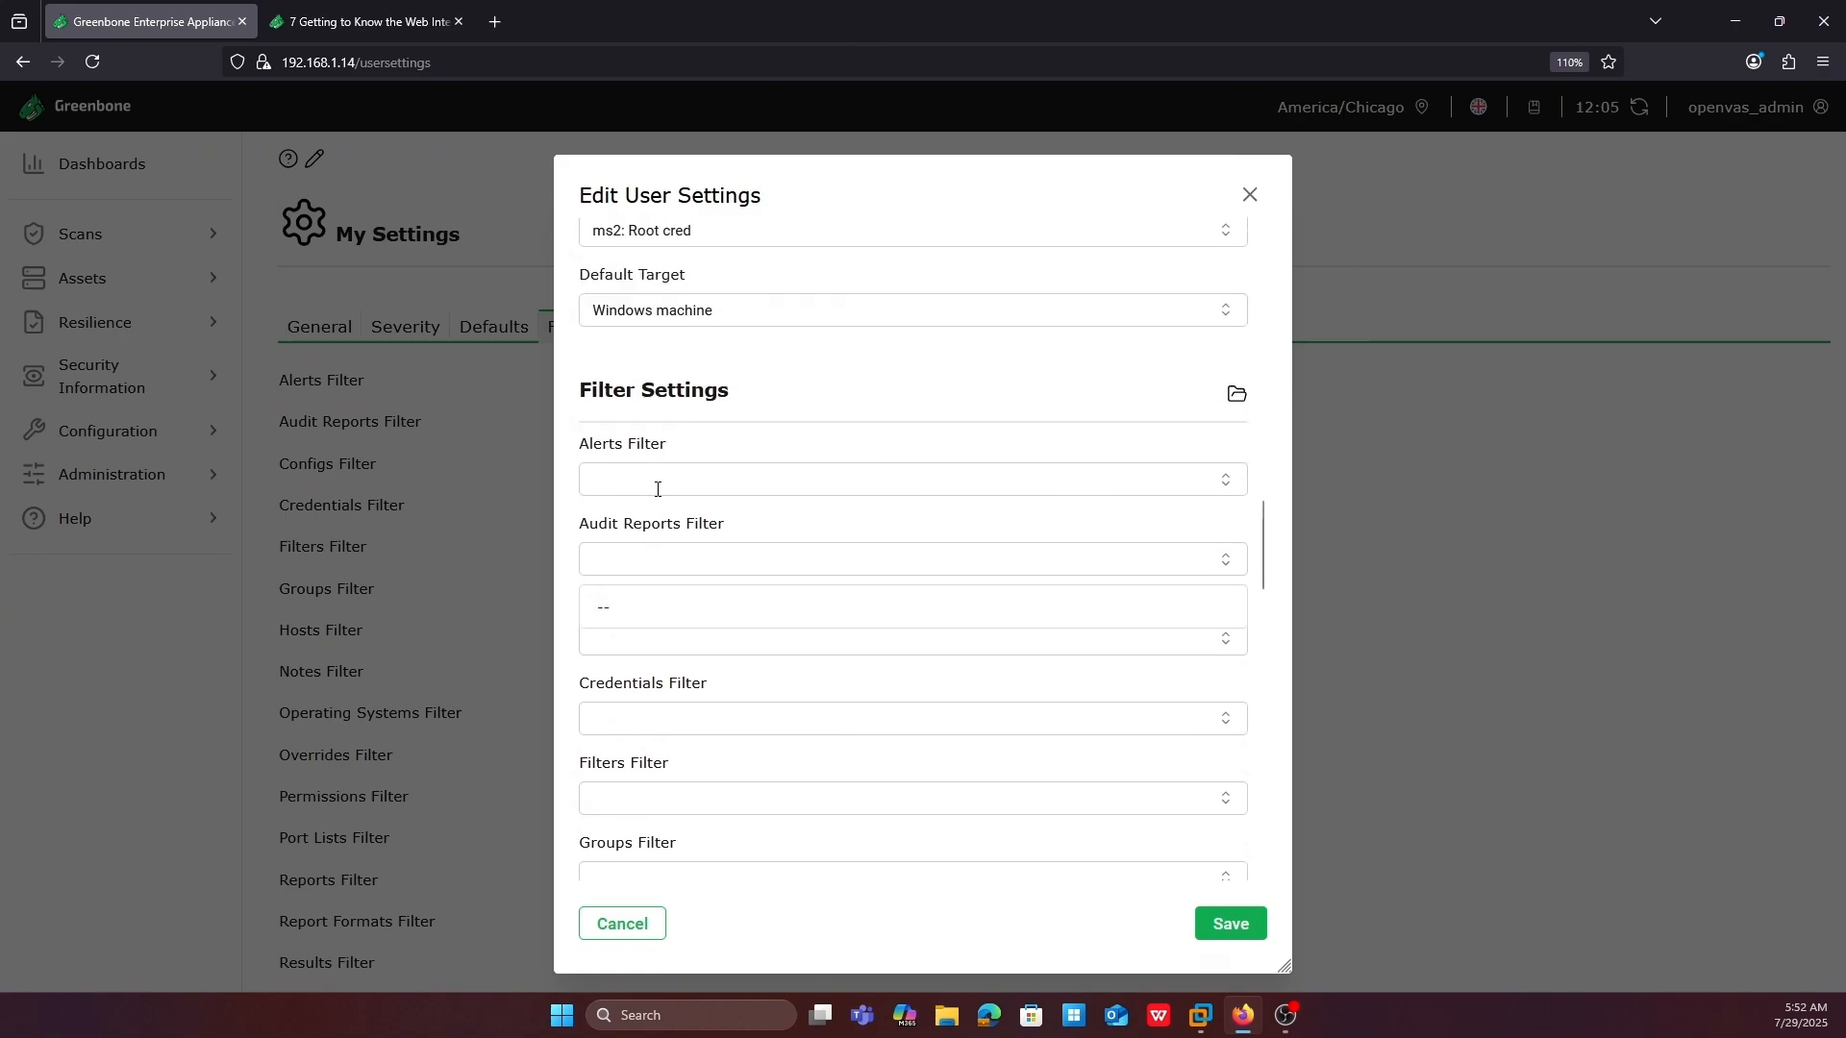
scroll(667, 427, down, 5)
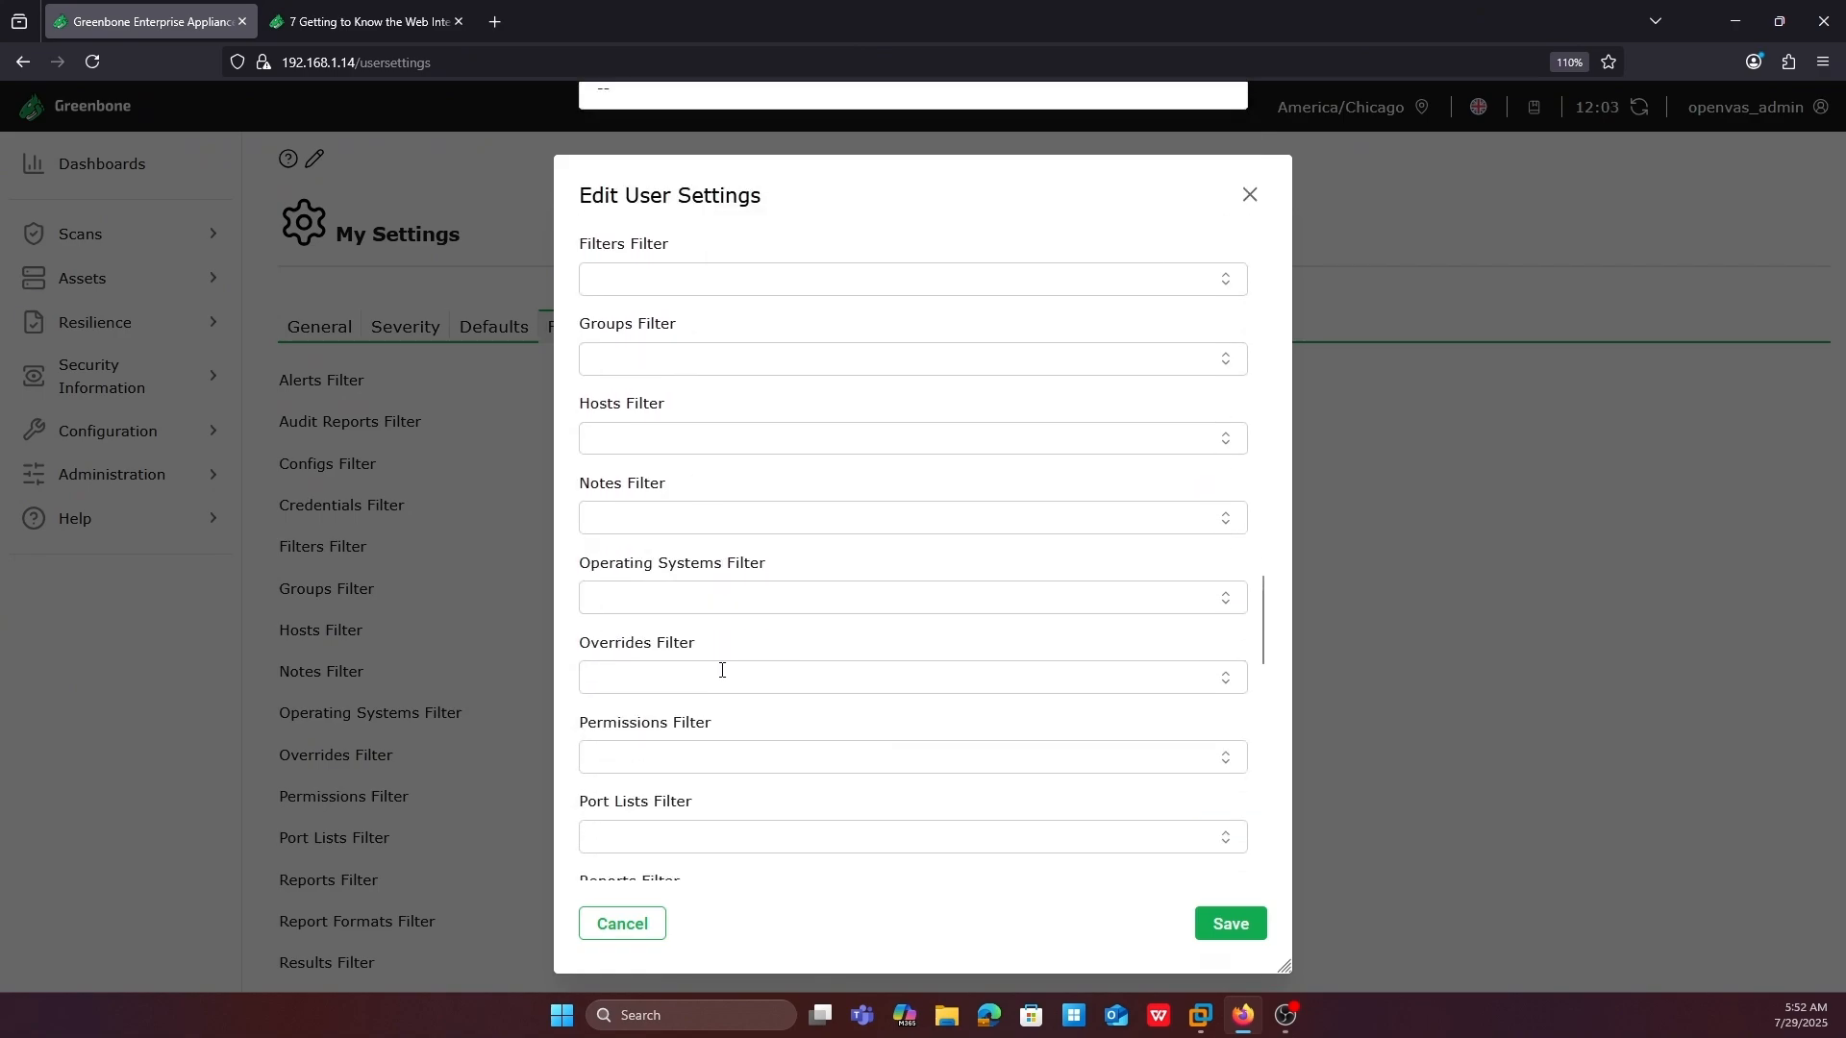
scroll(722, 670, down, 14)
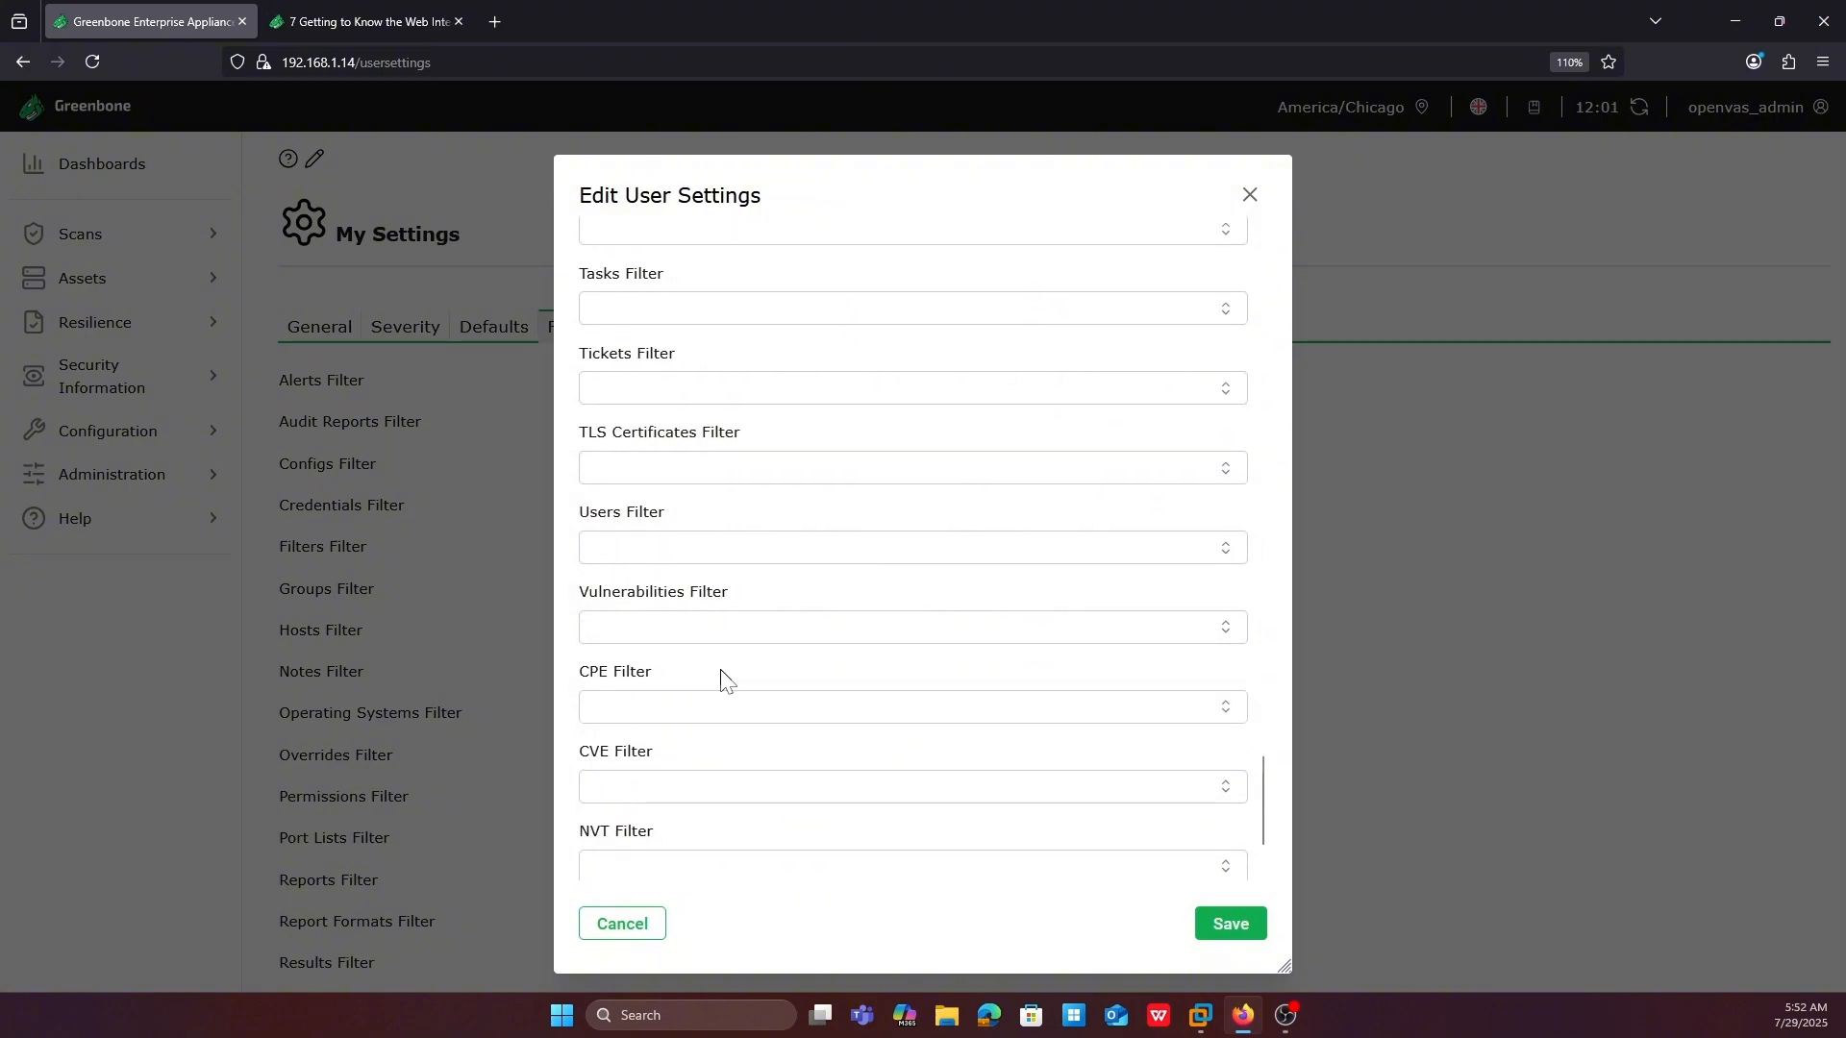
scroll(718, 693, up, 20)
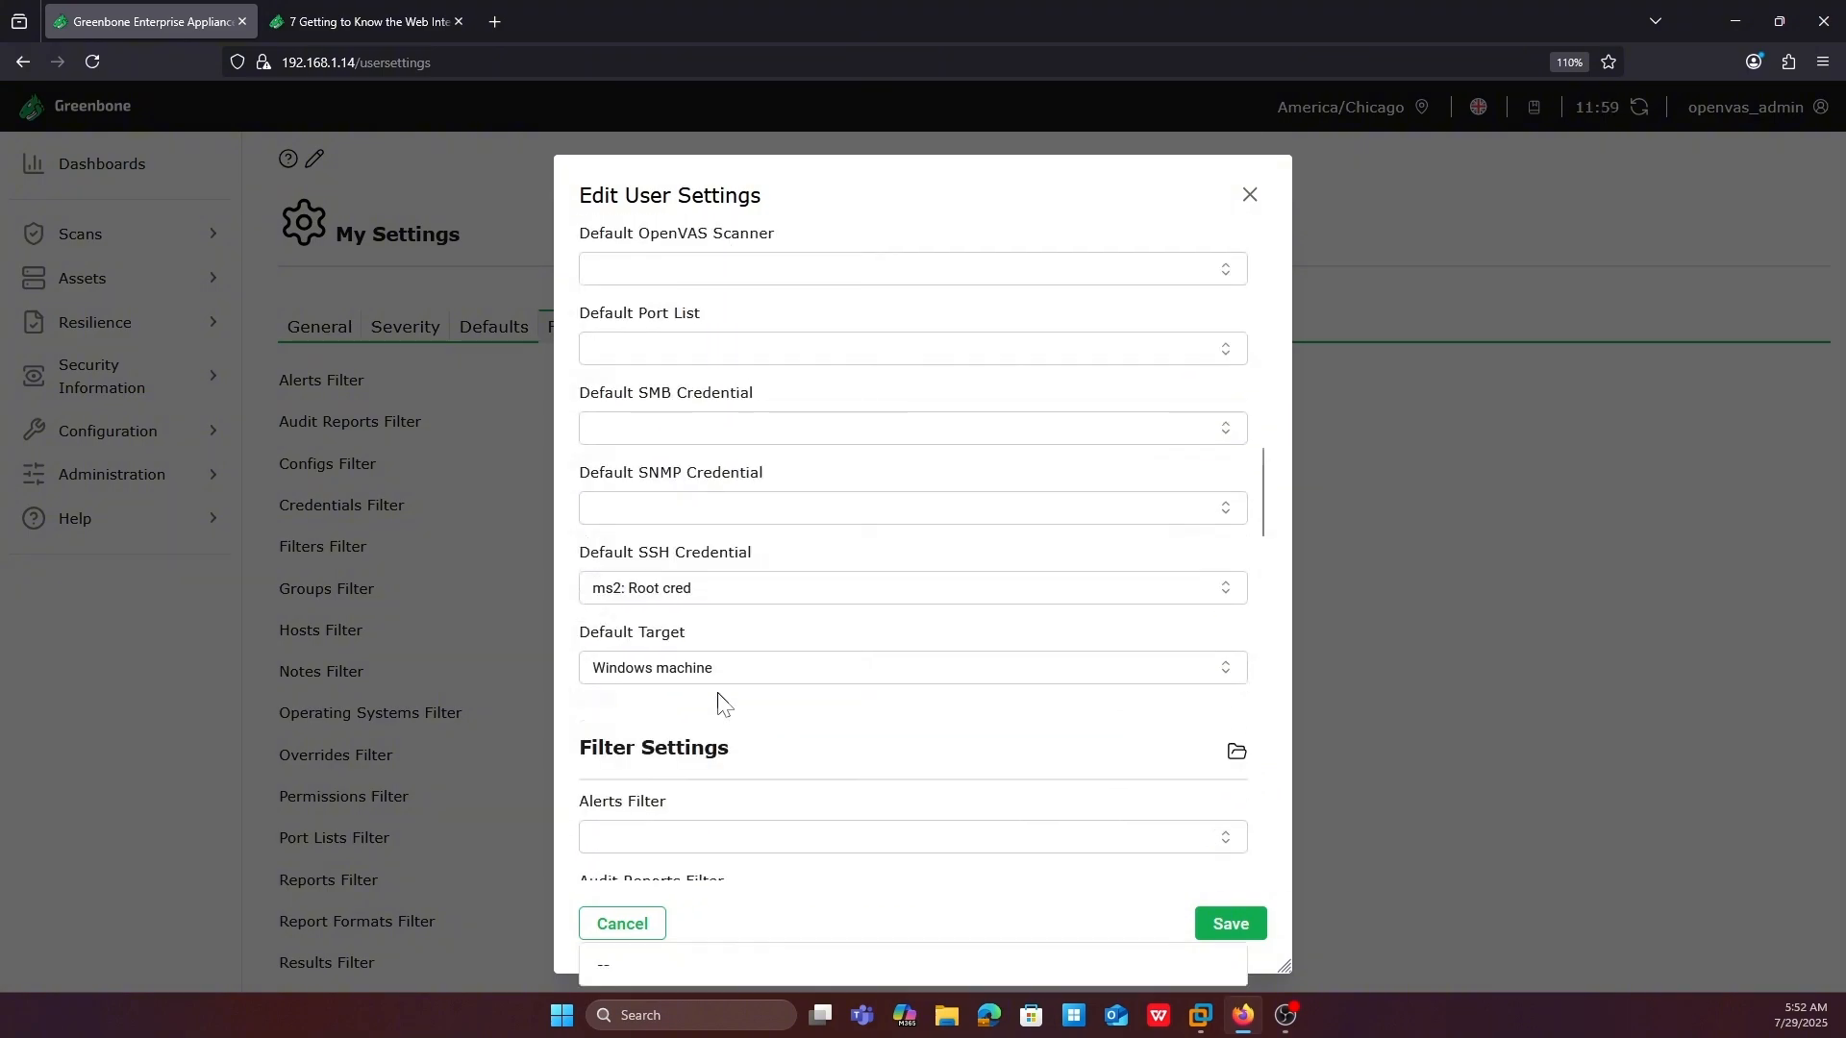
Close the user settings editor without saving and display the General settings
click(1249, 195)
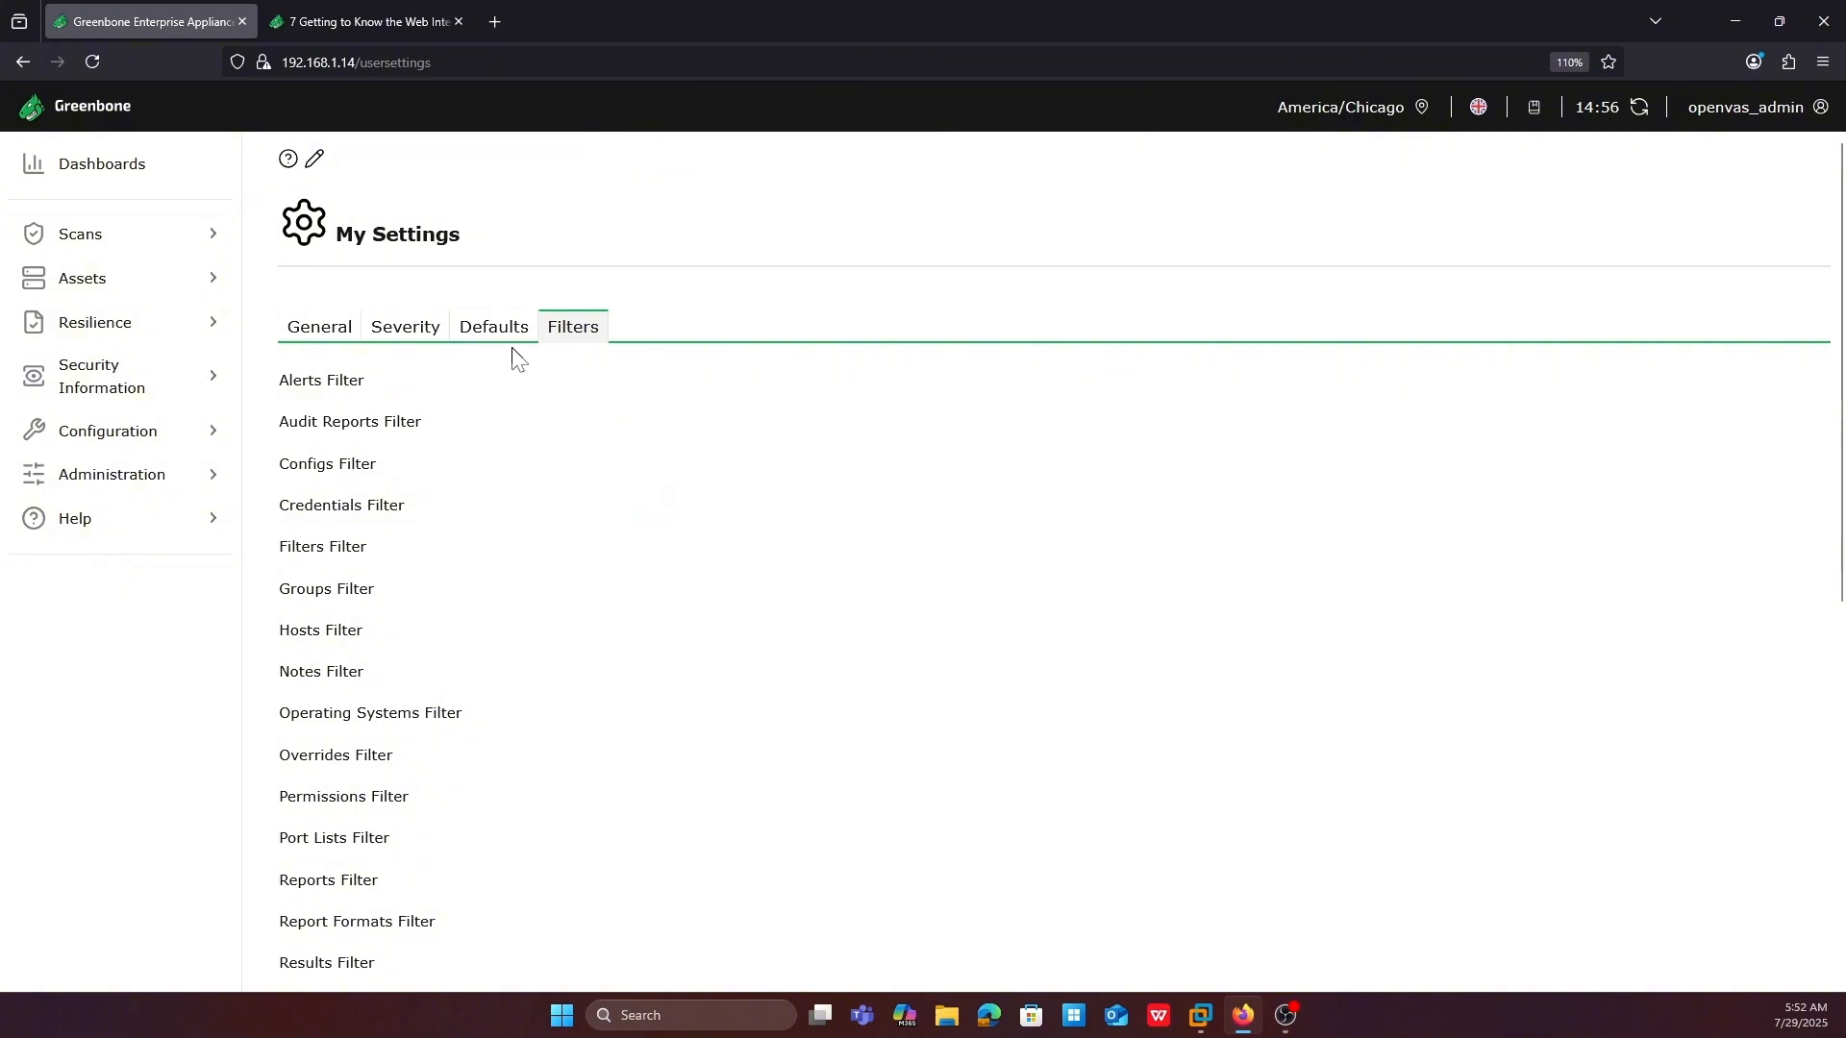
click(332, 332)
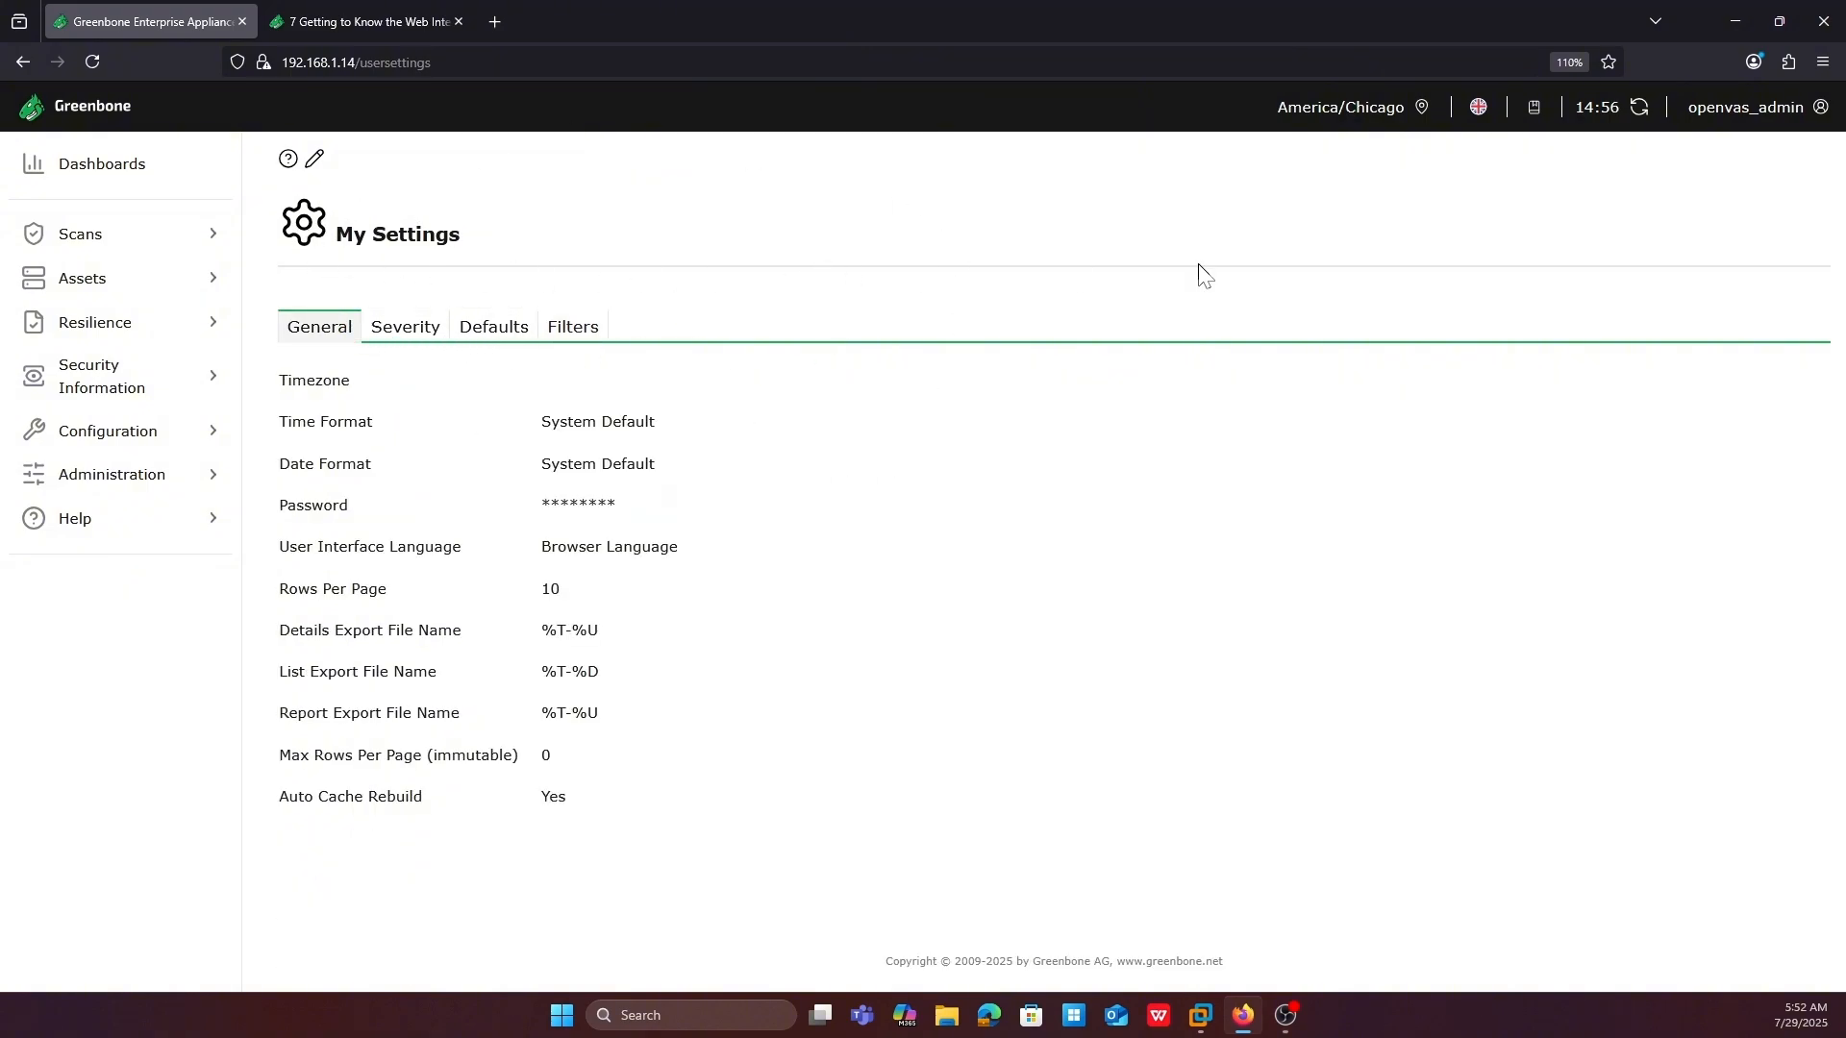
Open the Greenbone Enterprise Appliance manual and look through its table of contents down to the user management chapters
mouse_move(1393, 99)
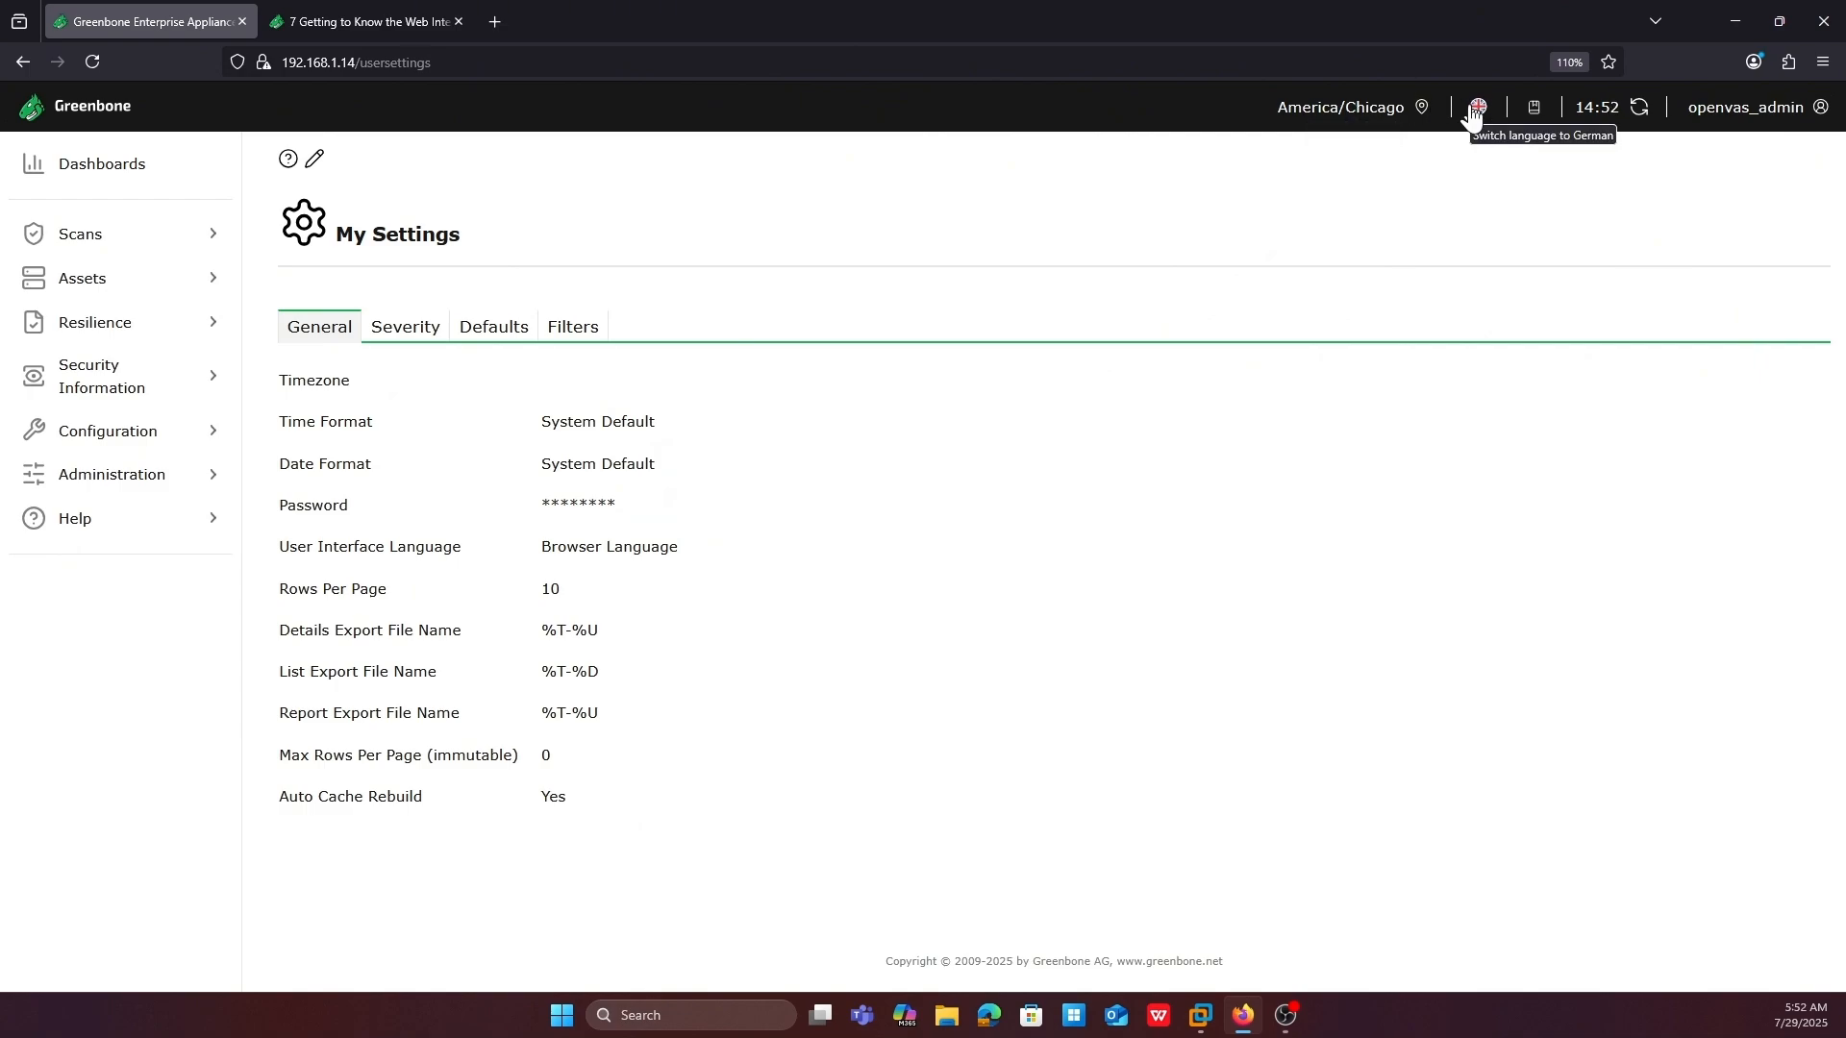
click(1532, 108)
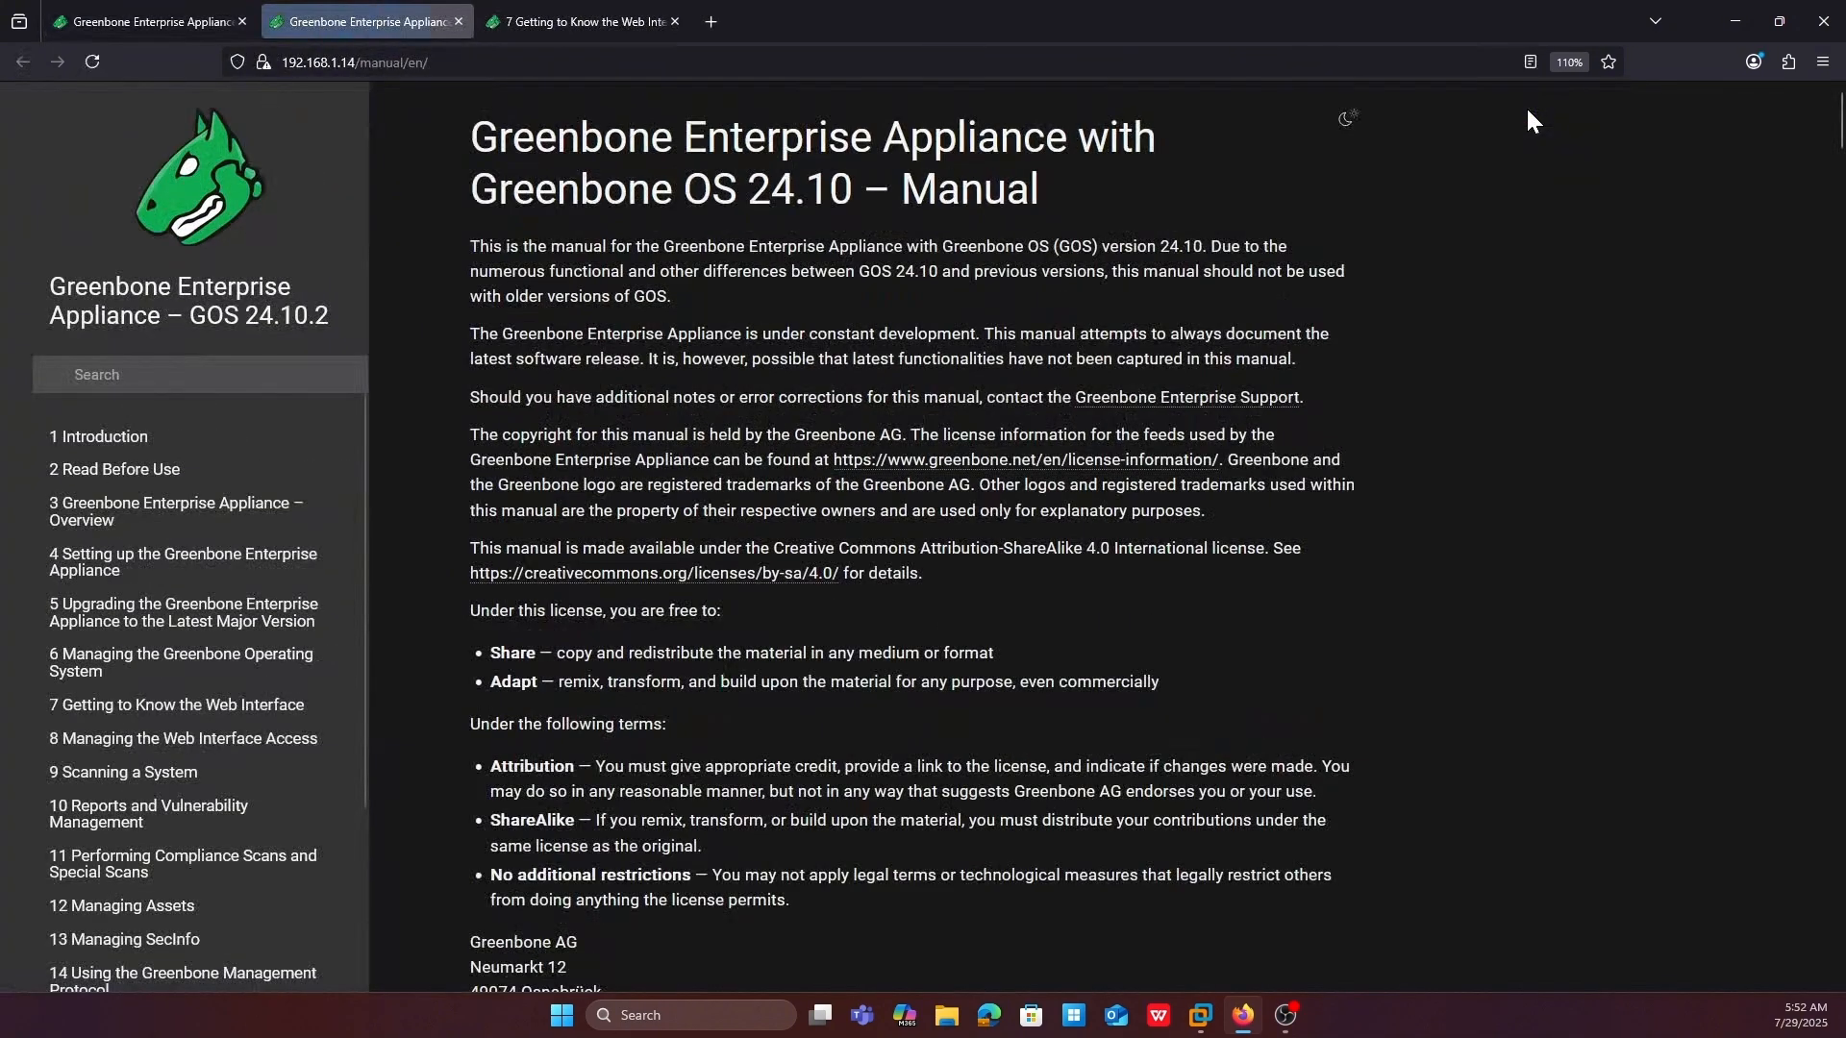
scroll(101, 601, down, 5)
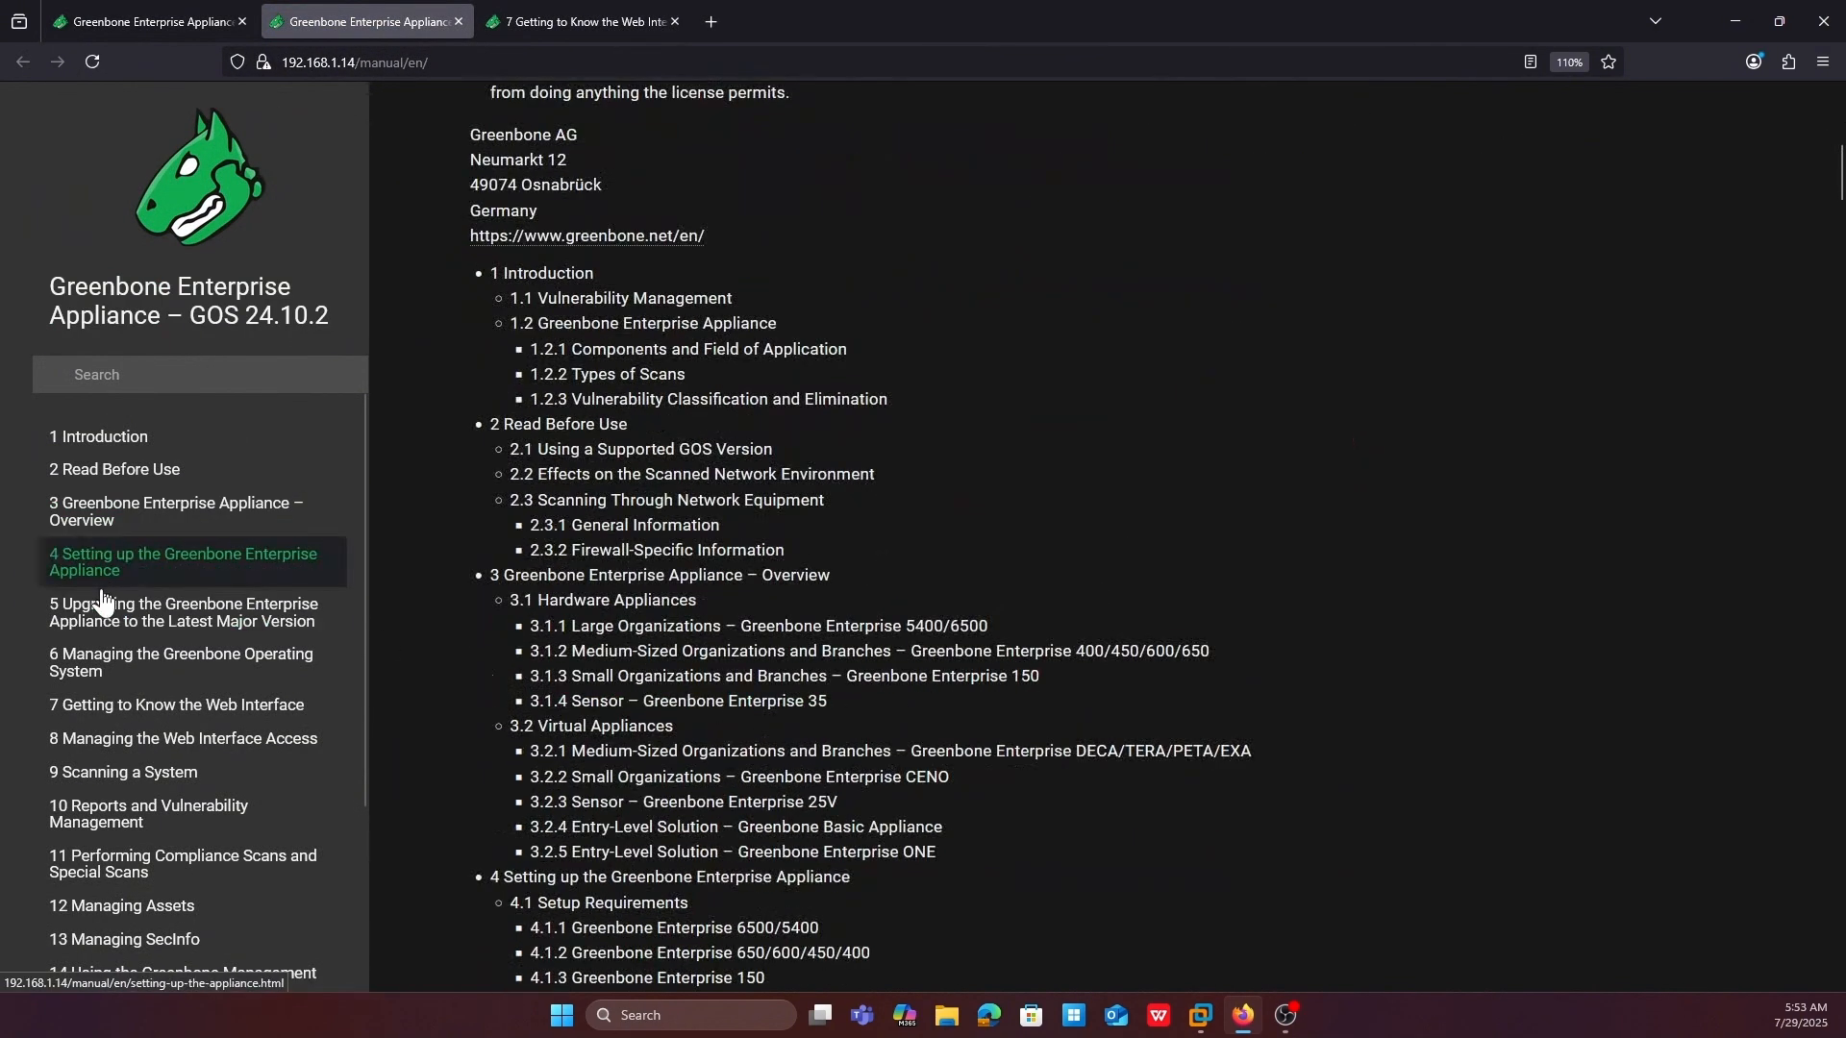
scroll(717, 731, down, 5)
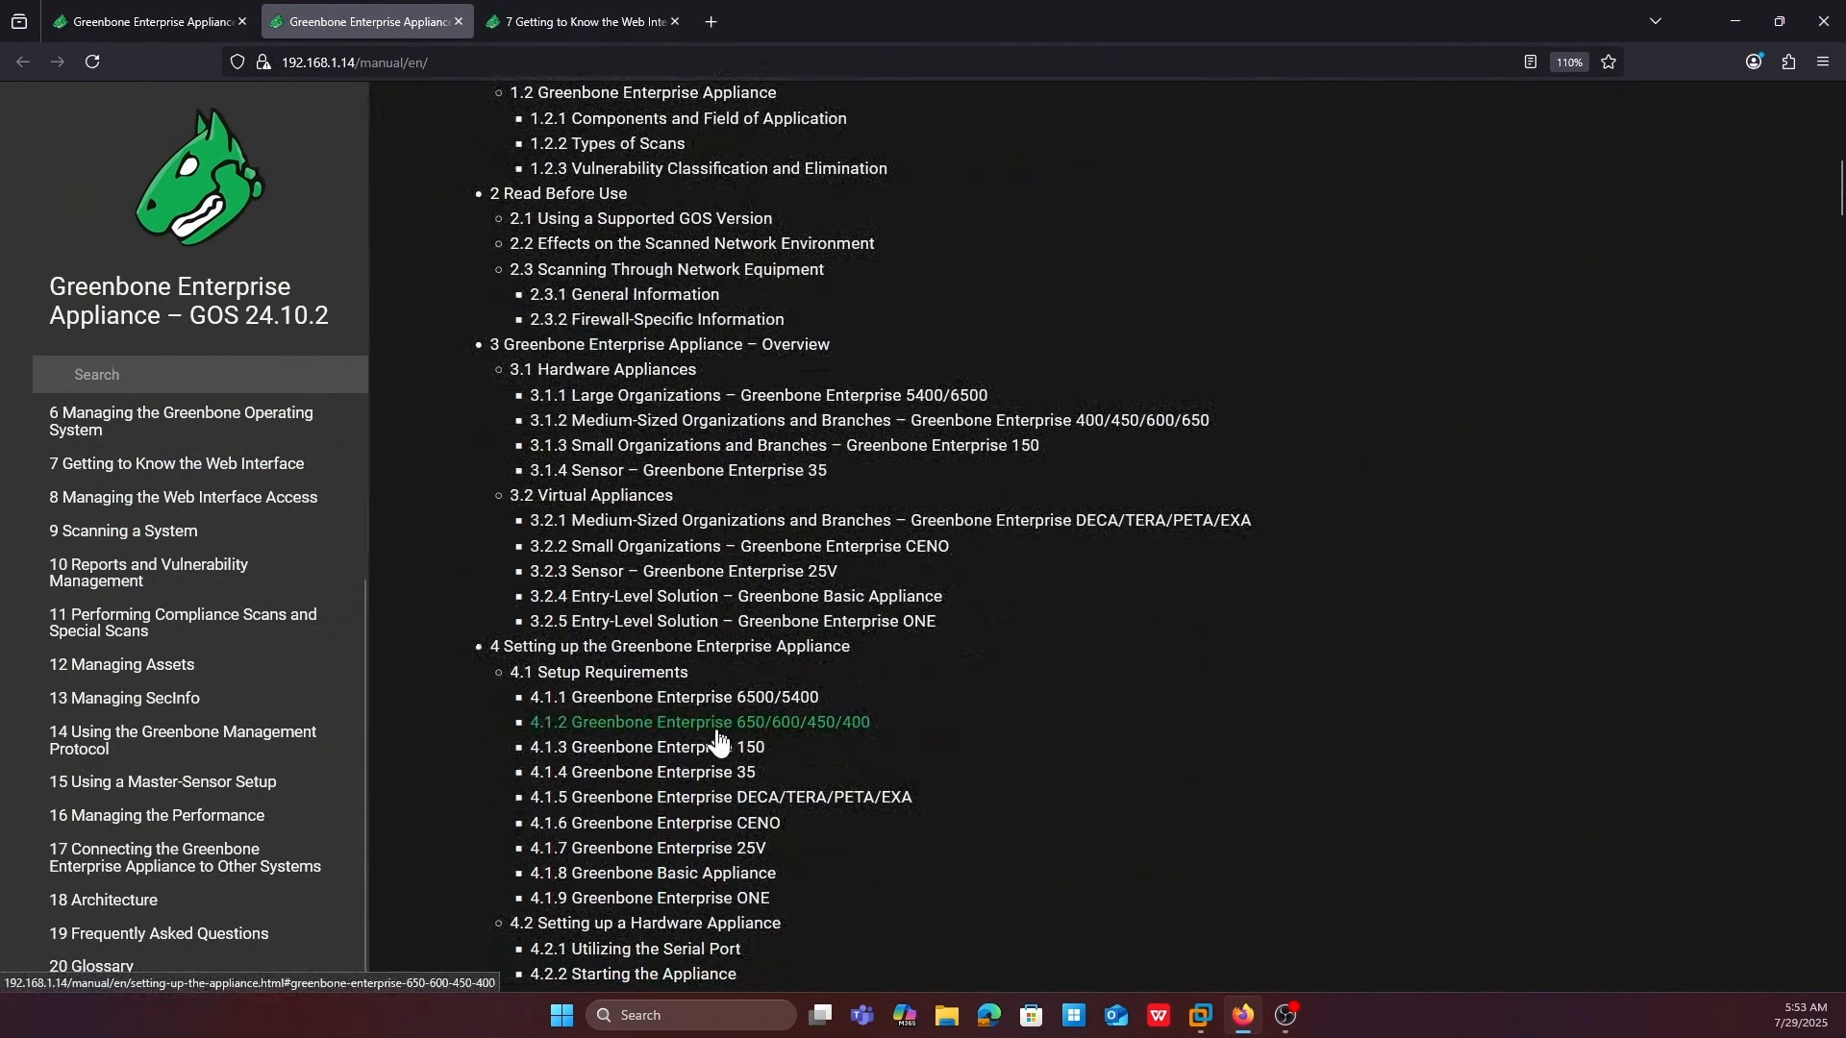
scroll(716, 728, up, 3)
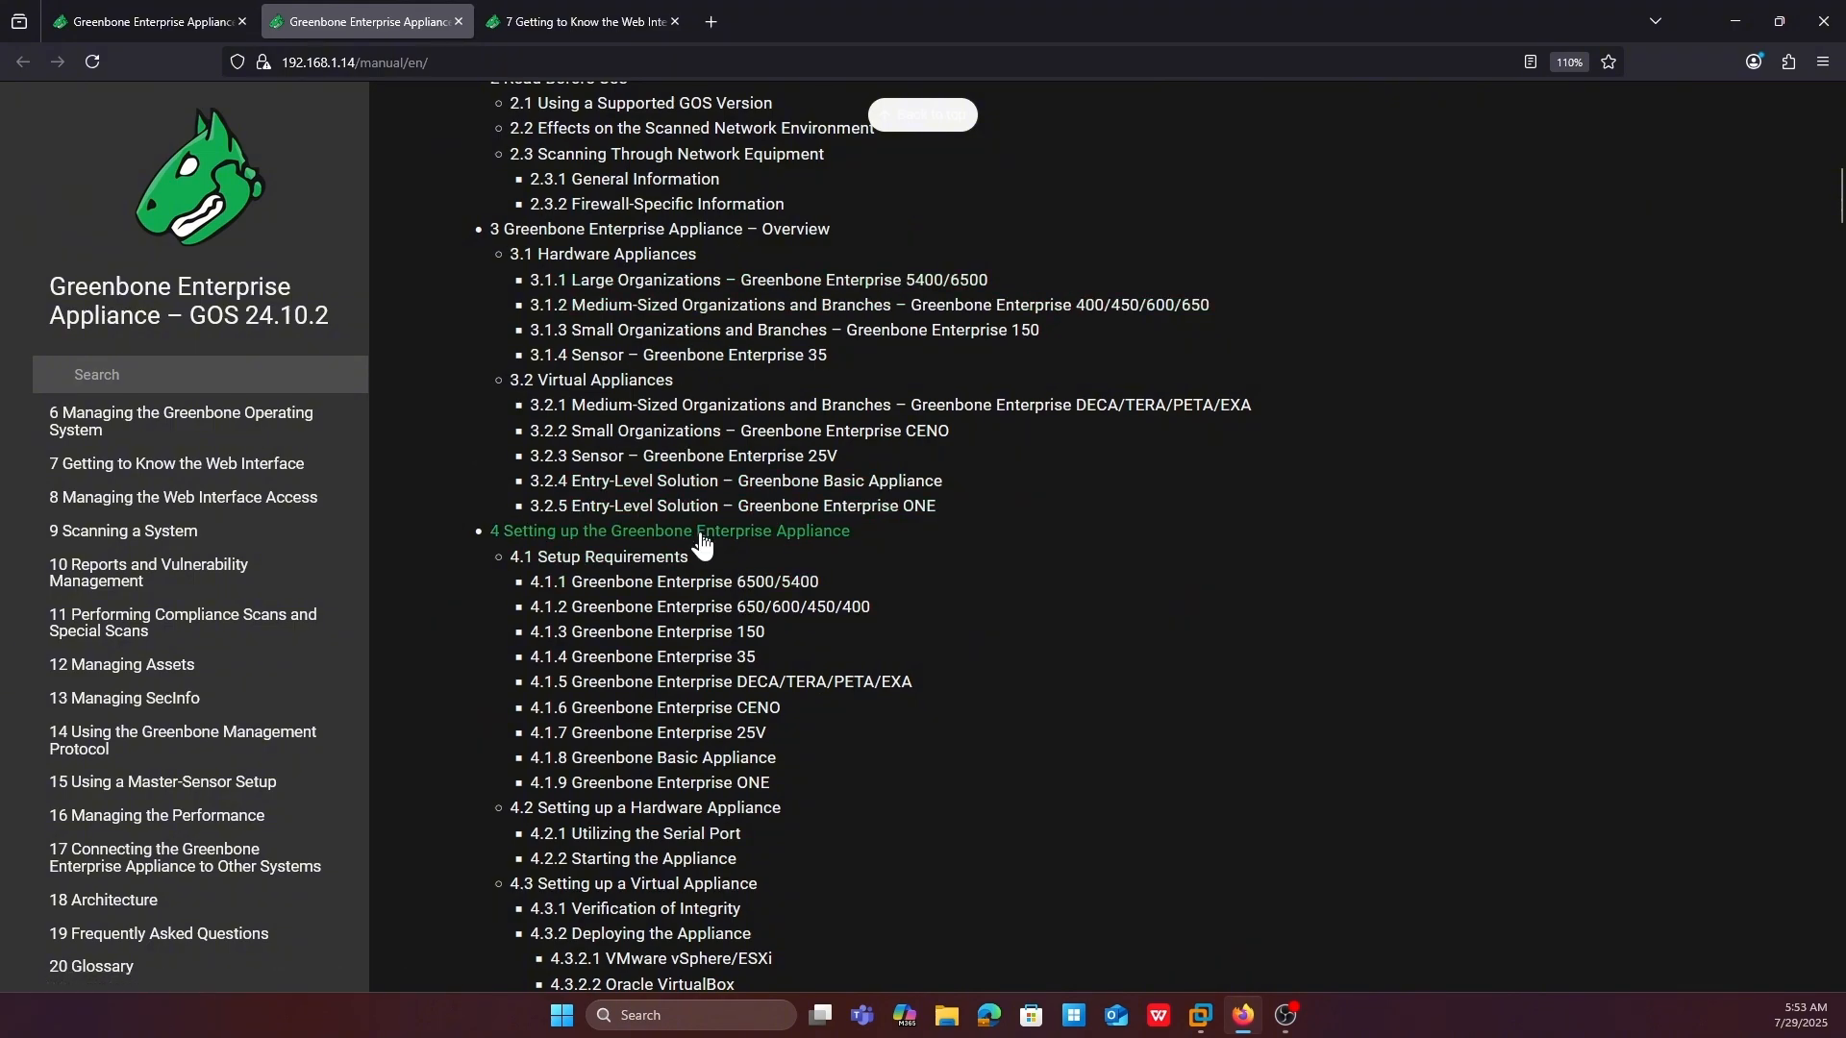
scroll(696, 625, down, 20)
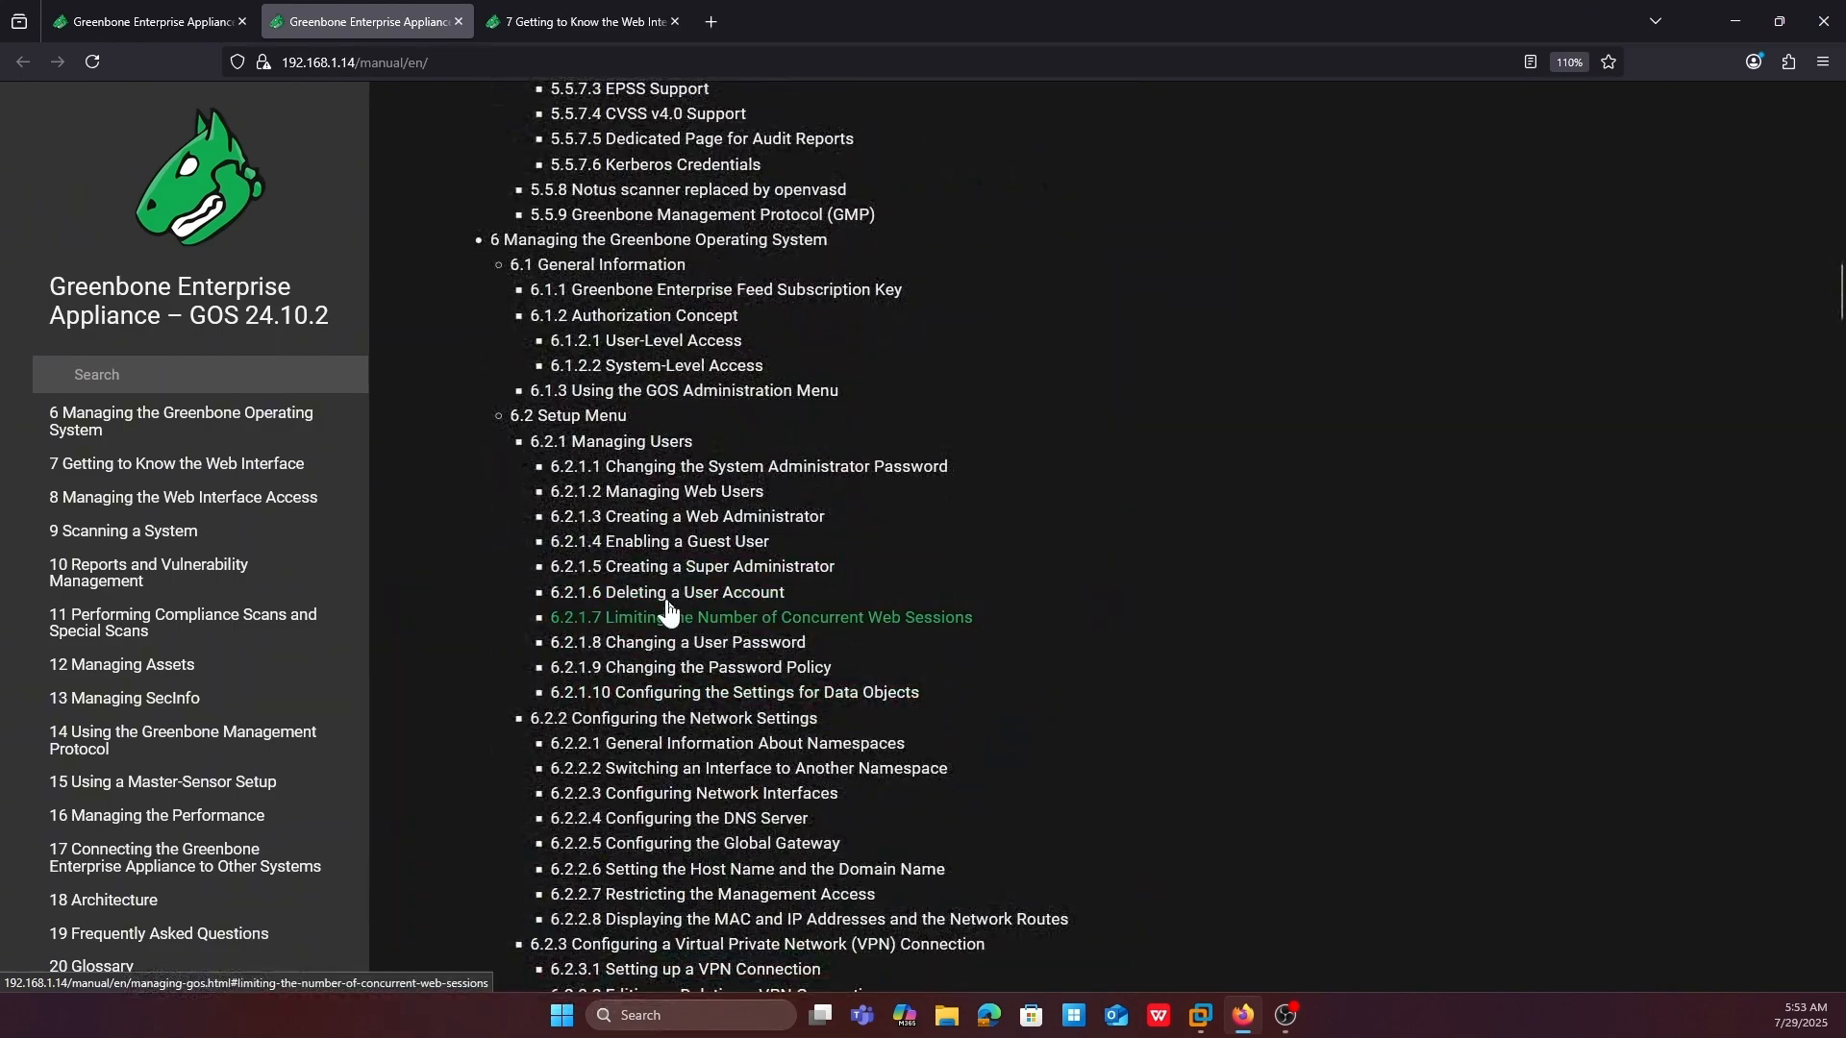
Read manual section 6.2.1.6 Deleting a User Account through 6.2.1.8 Changing a User Password, and return to the My Settings page
click(665, 595)
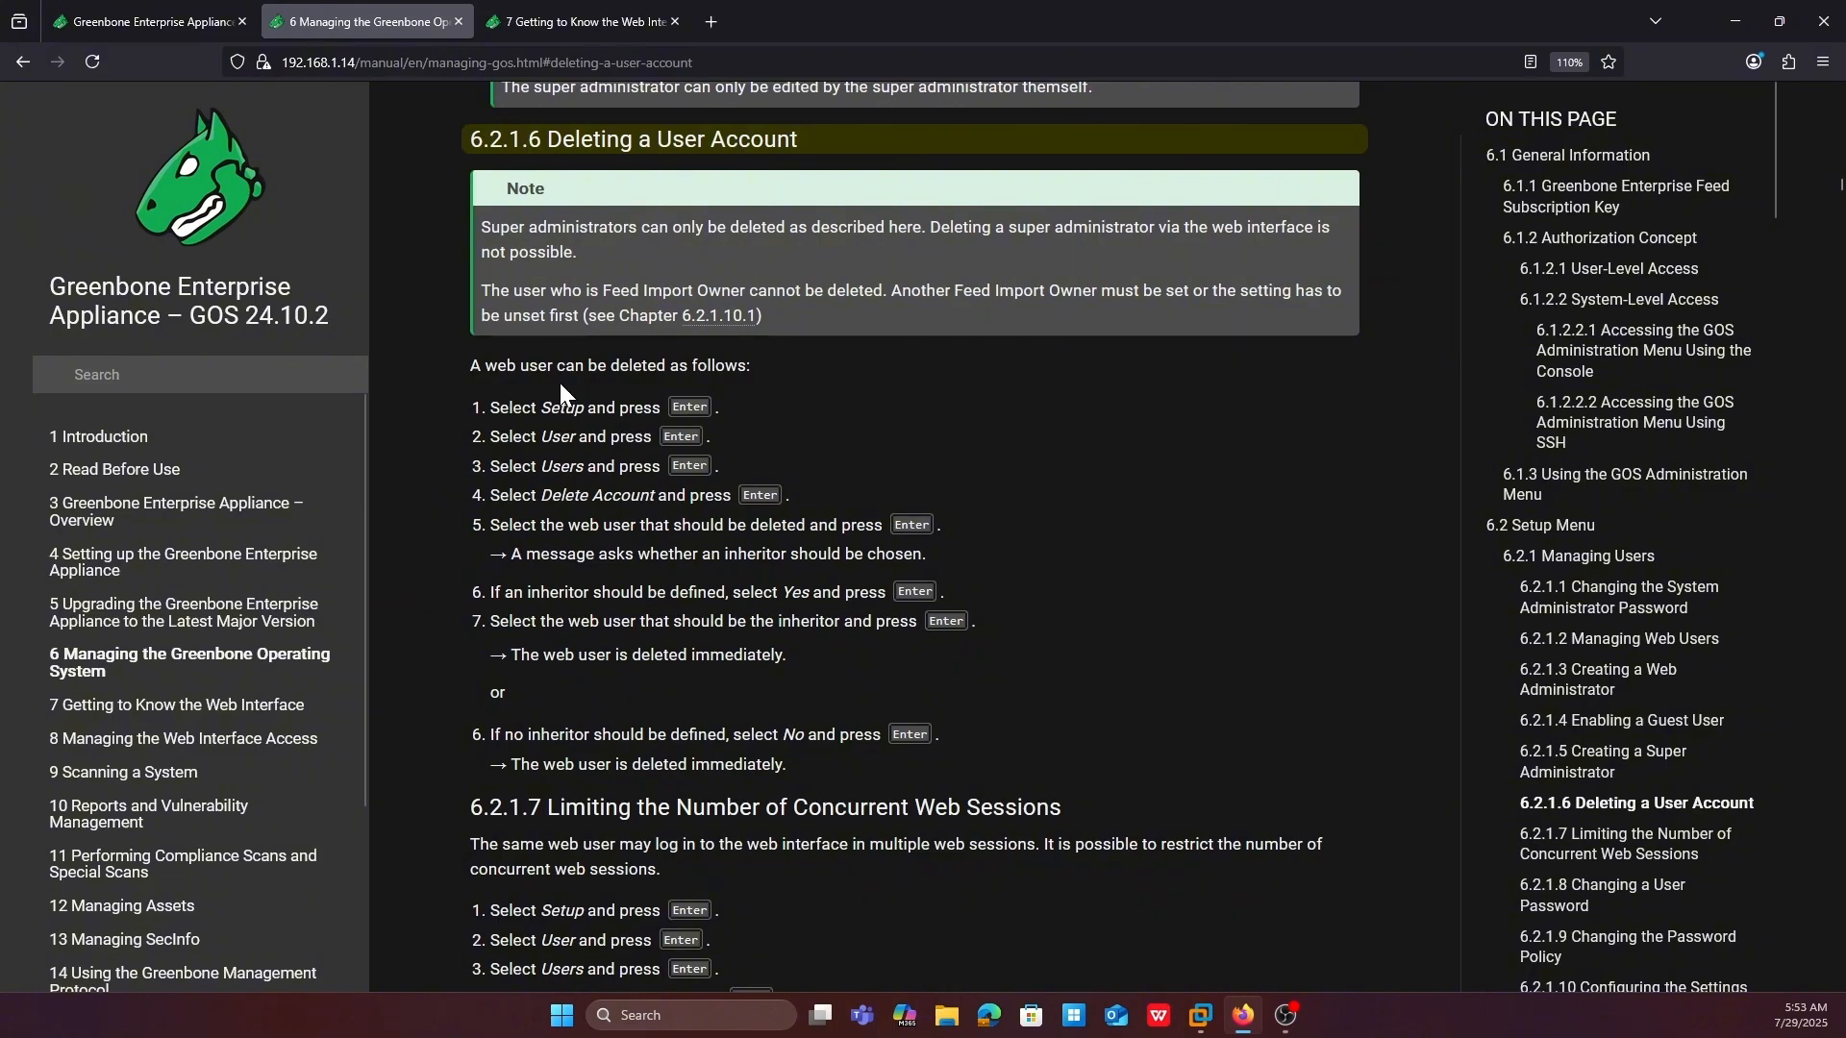
scroll(559, 383, down, 8)
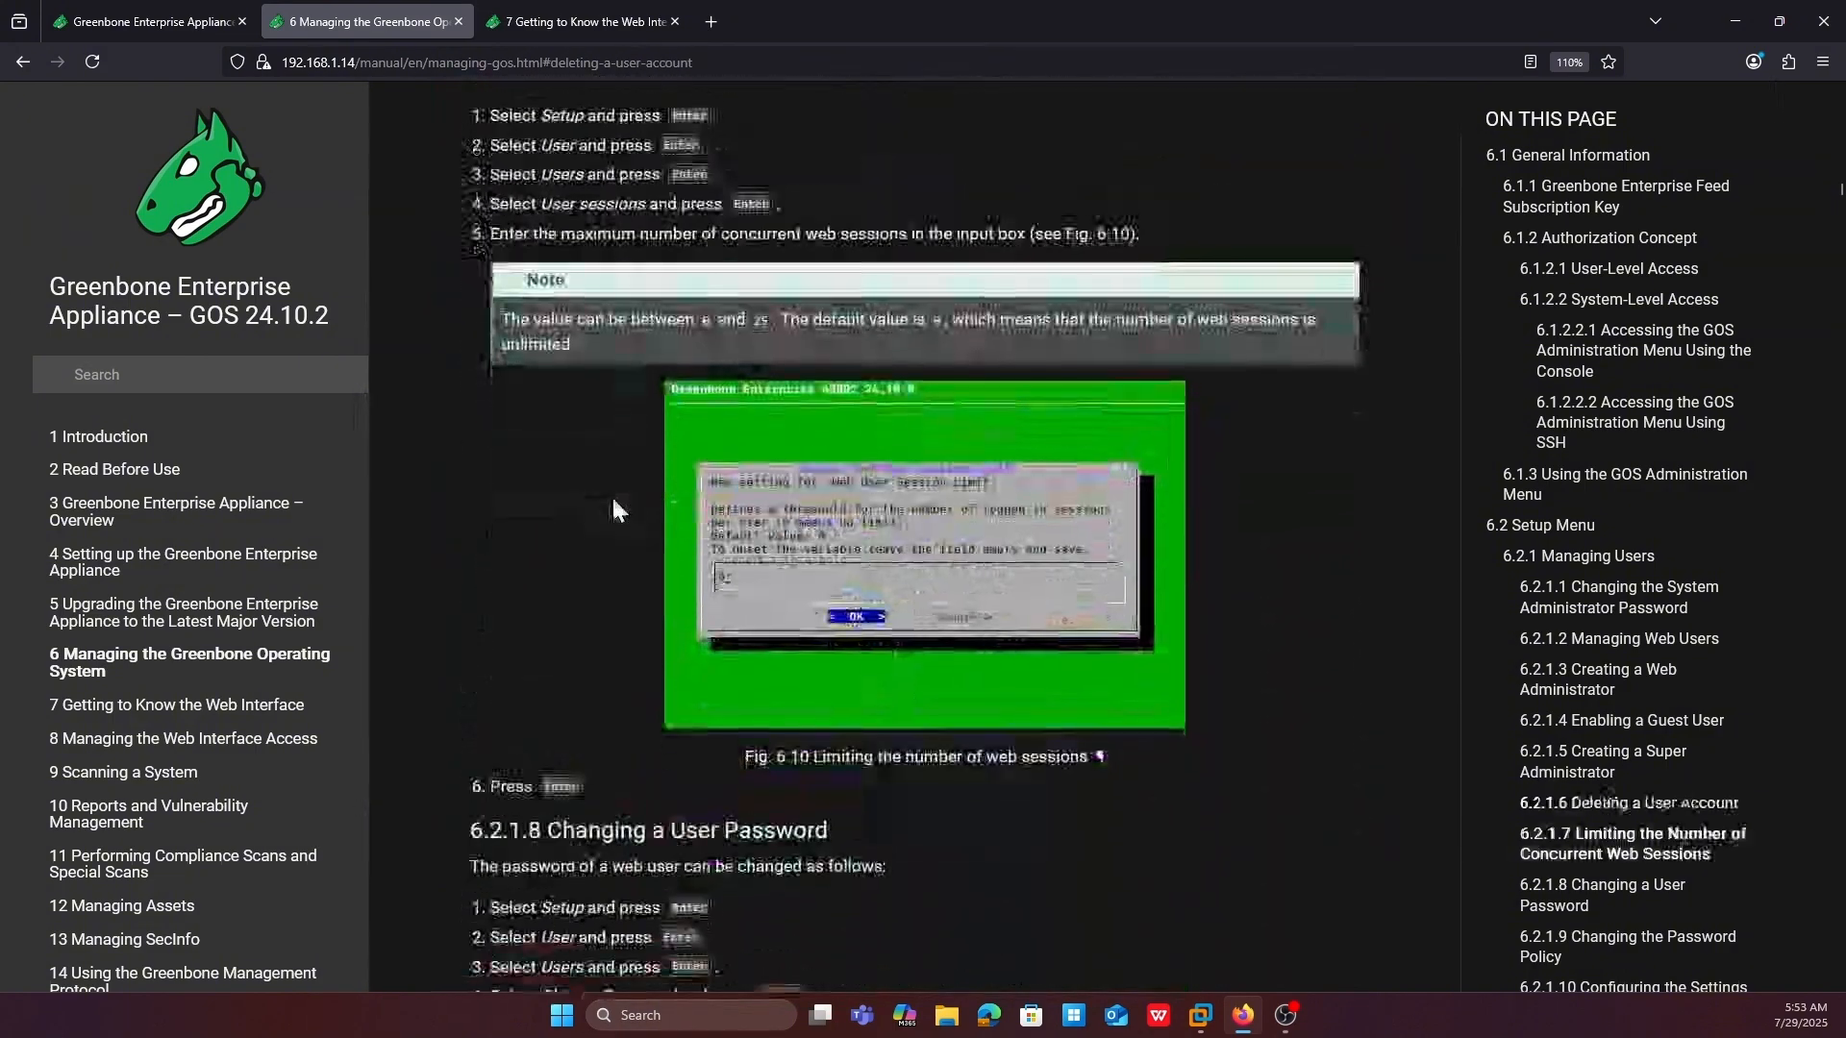
scroll(577, 451, down, 5)
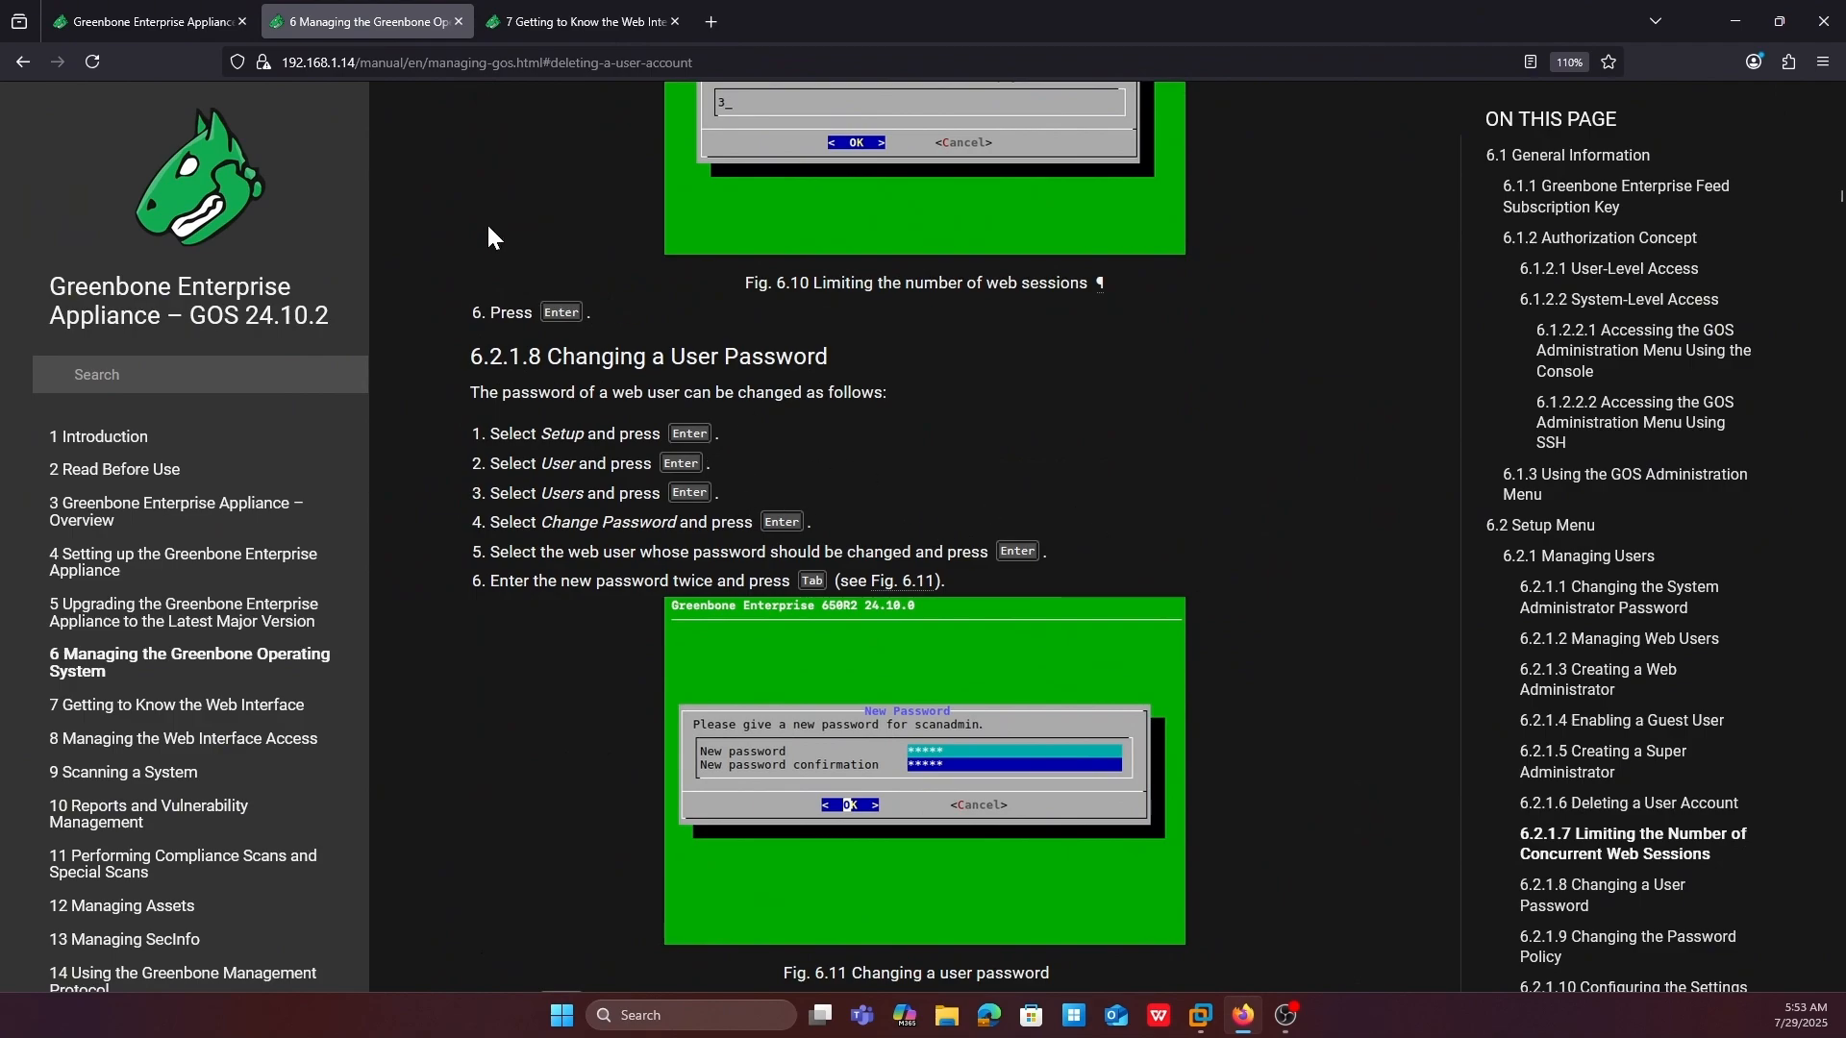
click(144, 17)
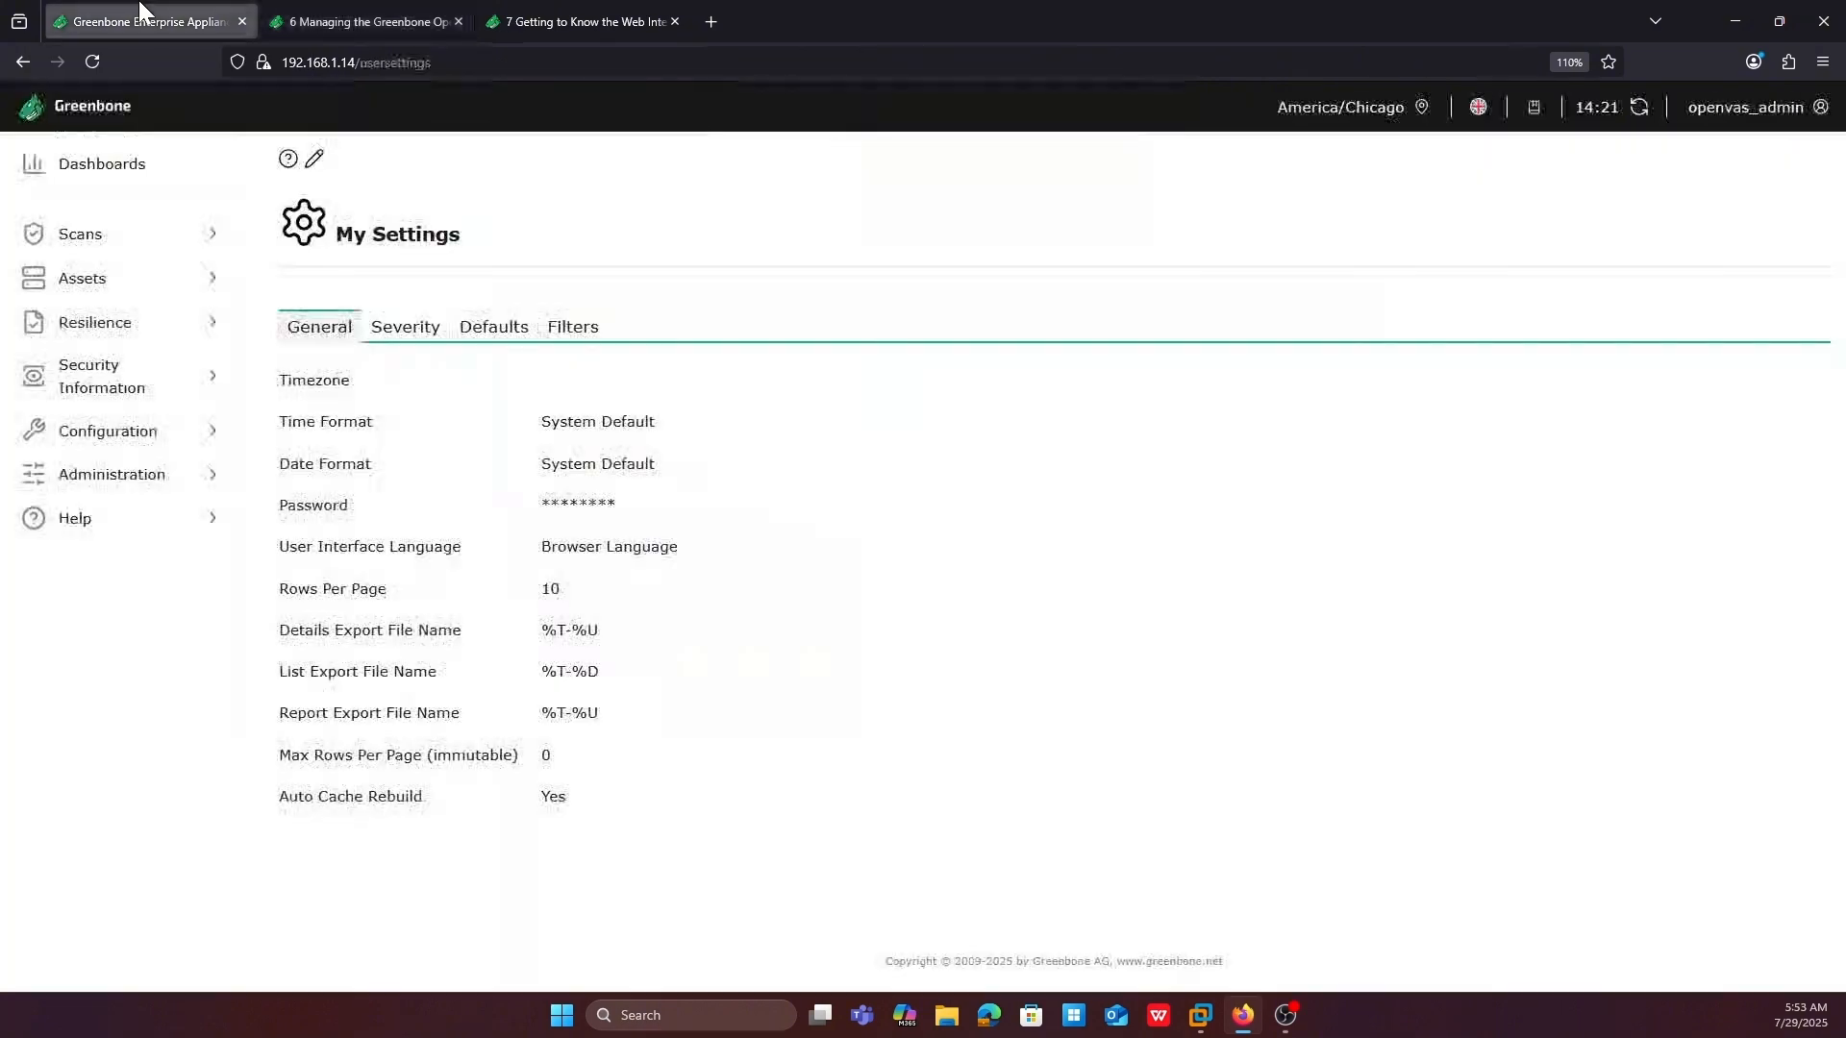